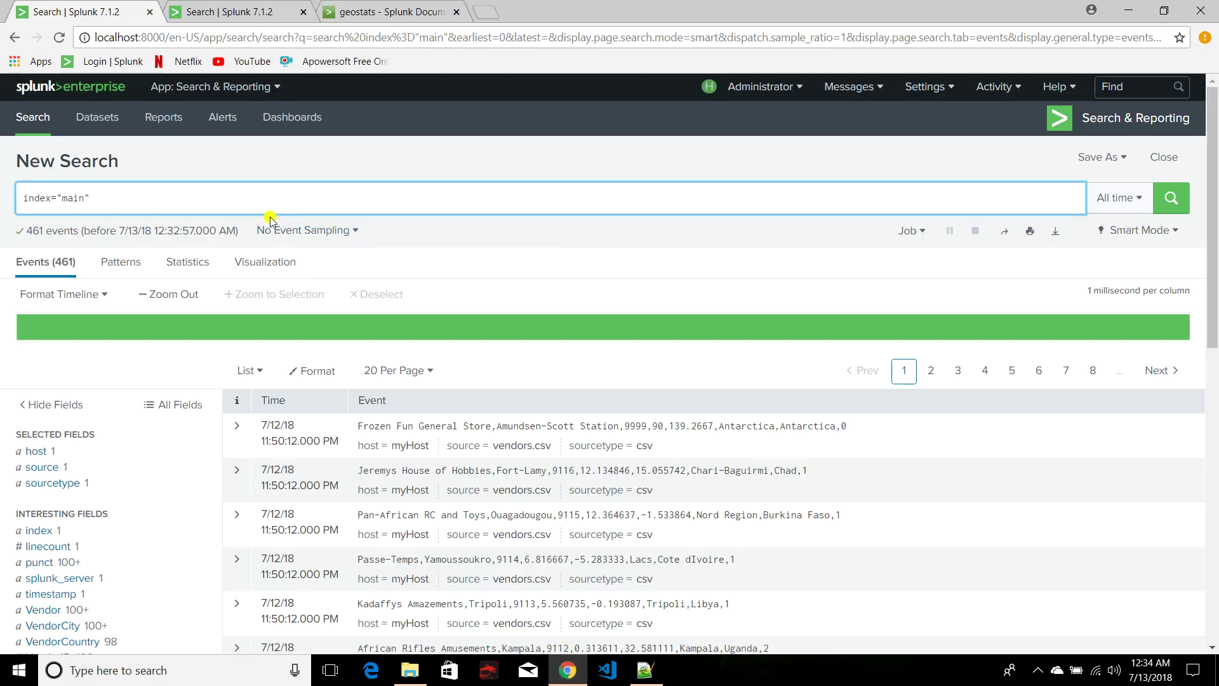
- Examine the value summaries of the Vendor, VendorCity, VendorCountry, VendorLatitude and VendorLongitude fields in the main index events
scroll(269, 219, "down", 1)
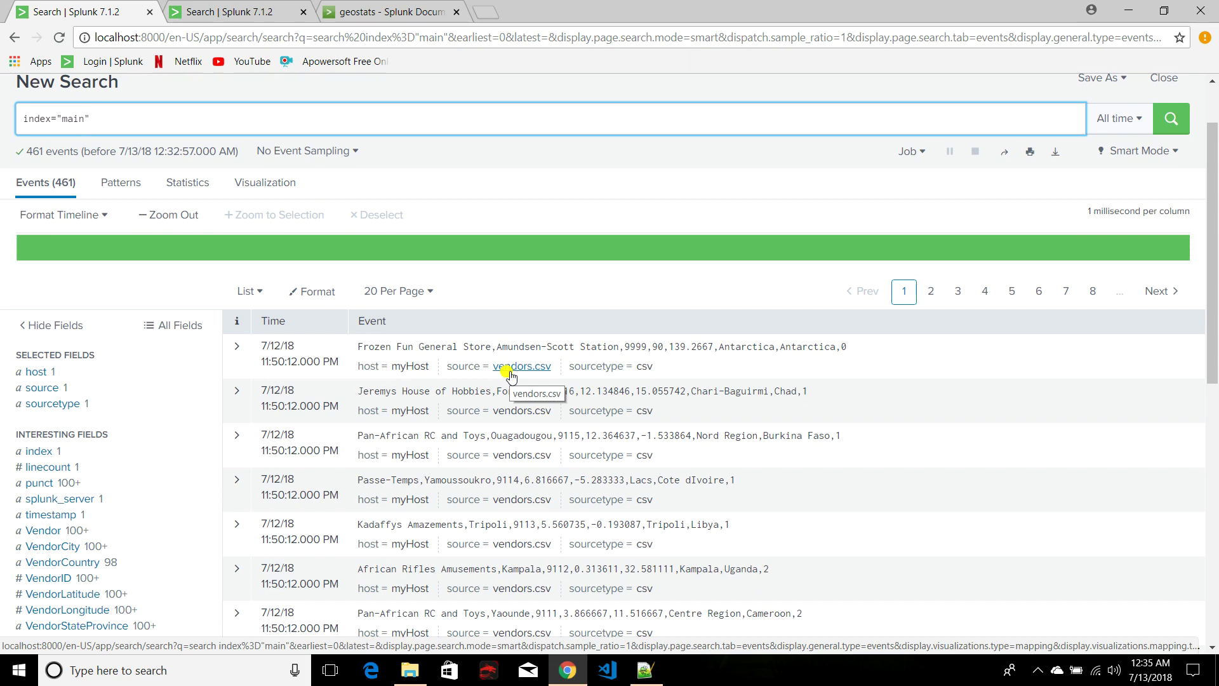
scroll(511, 376, "down", 2)
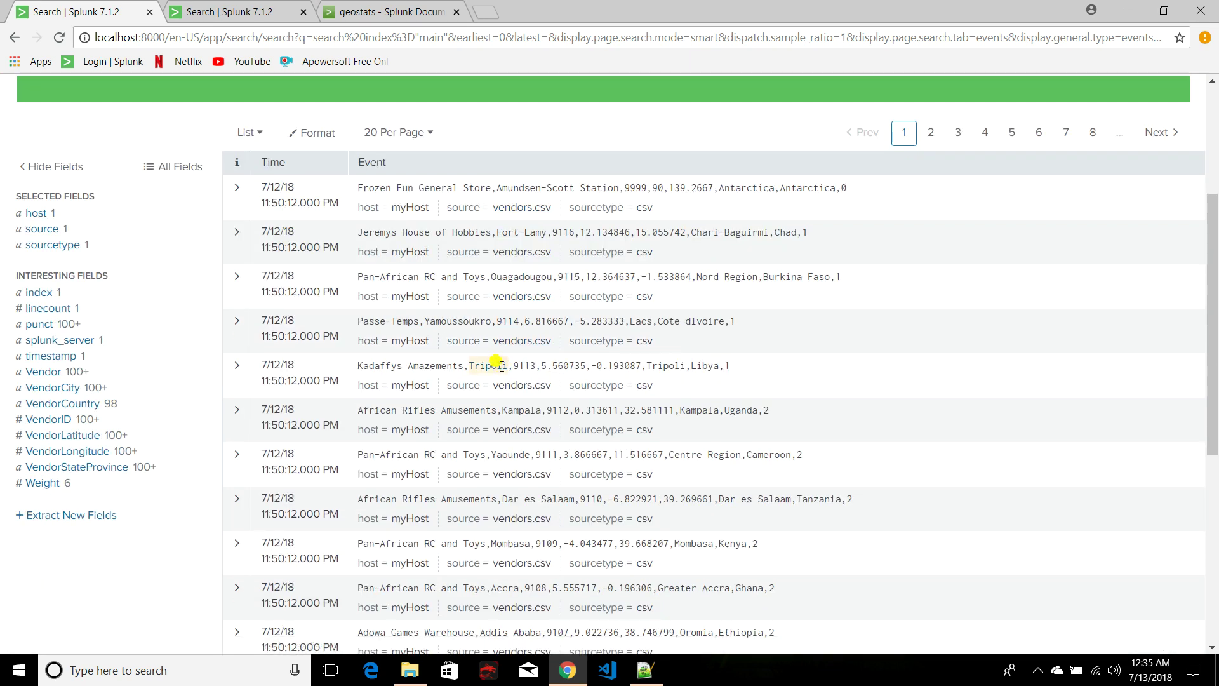
left_click(52, 373)
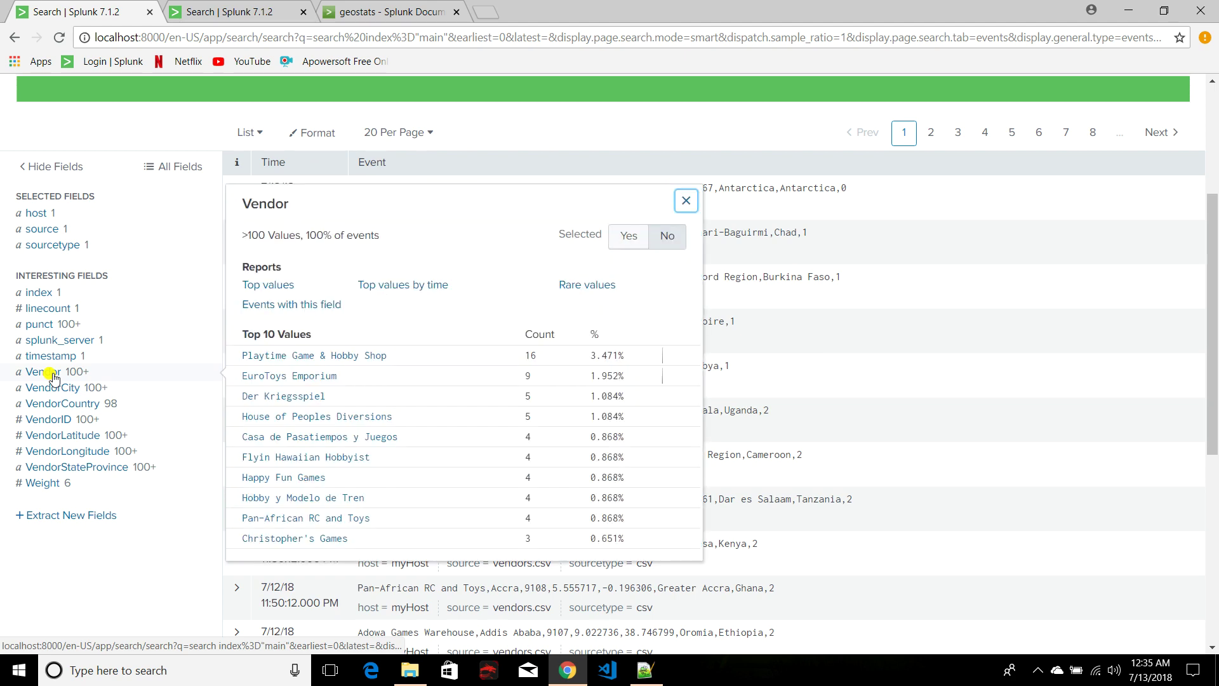
left_click(60, 388)
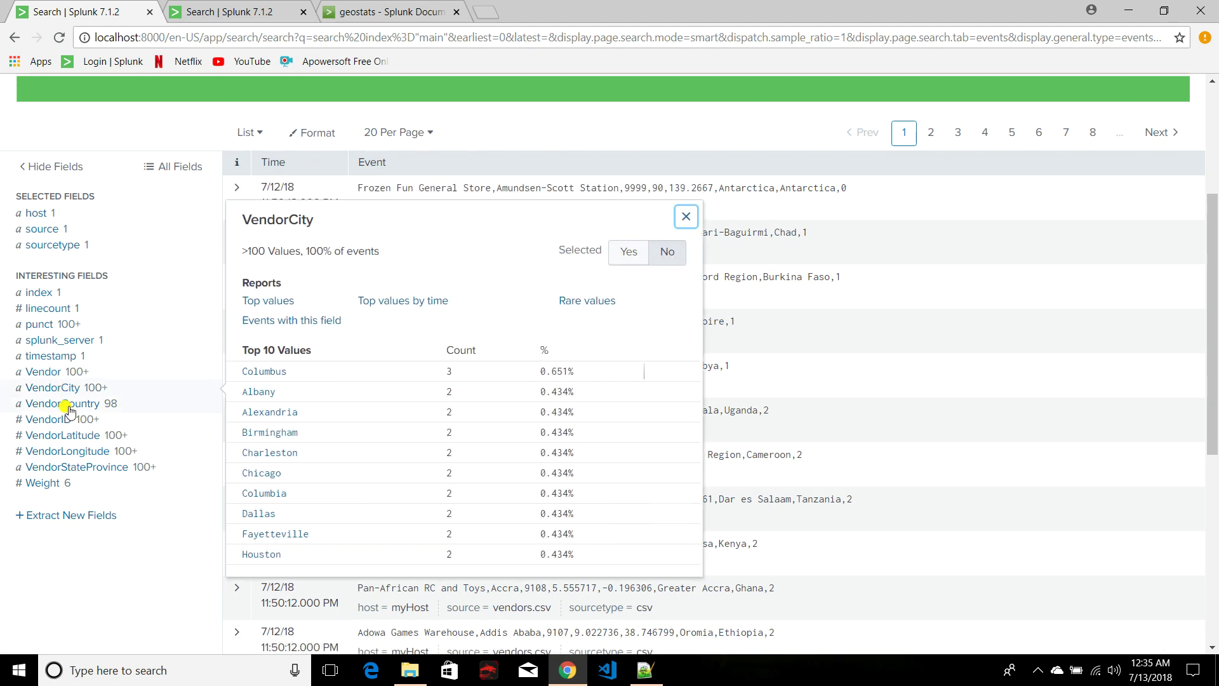
left_click(68, 409)
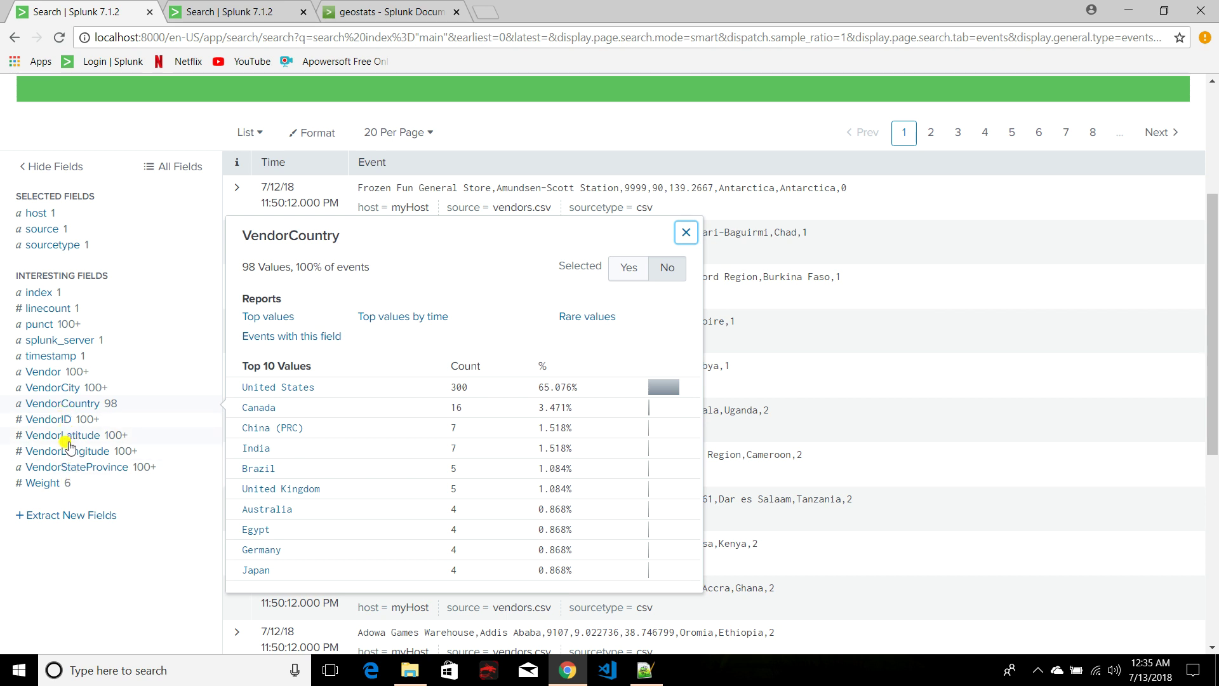
left_click(72, 435)
left_click(74, 451)
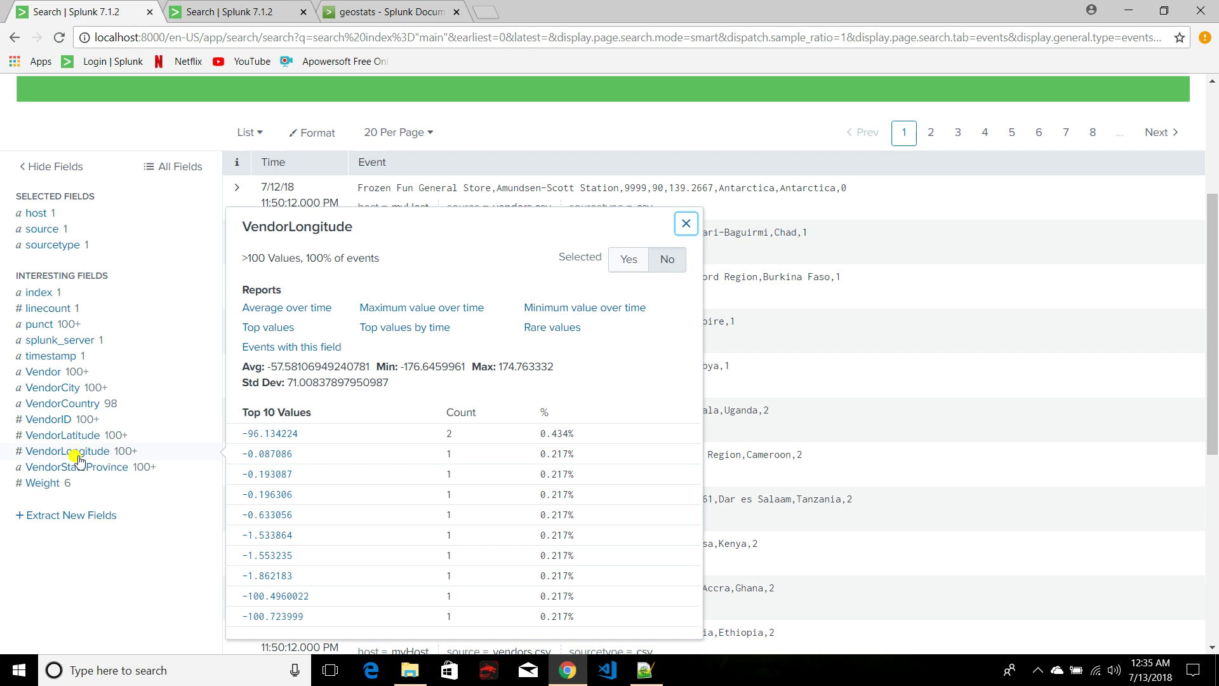
scroll(609, 343, "up", 4)
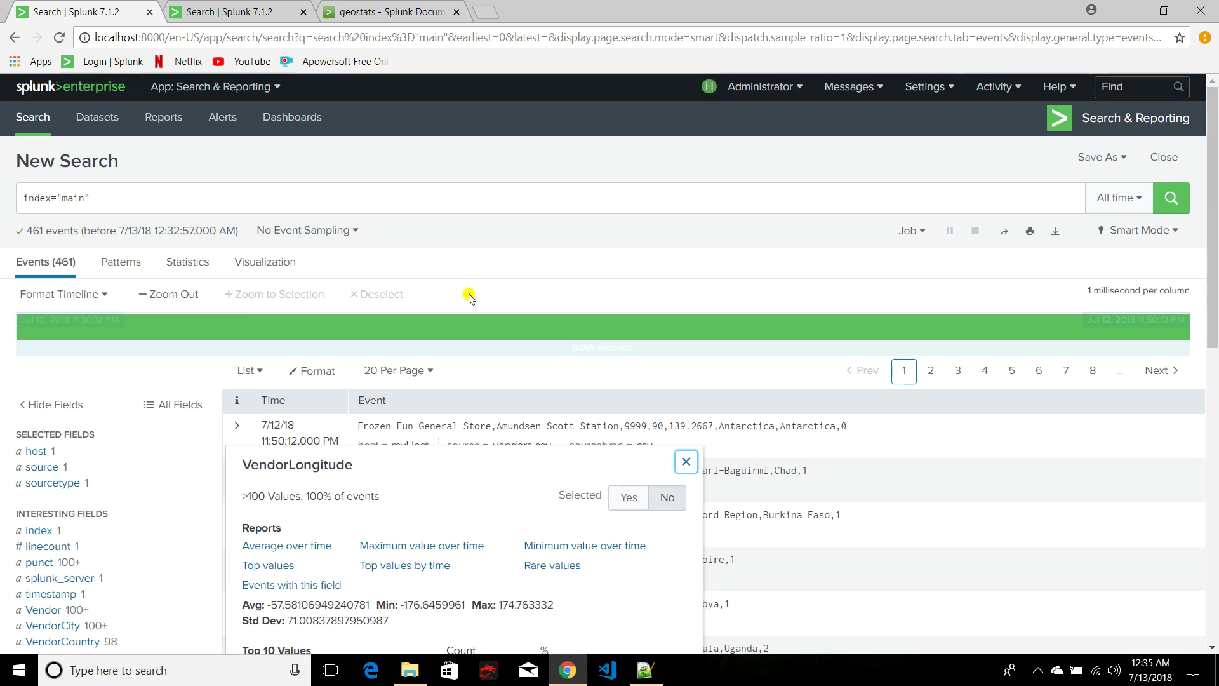
- Extend the index="main" search with "| table VendorCountry,VendorLatitude,VendorLongitude" and run it
left_click(245, 199)
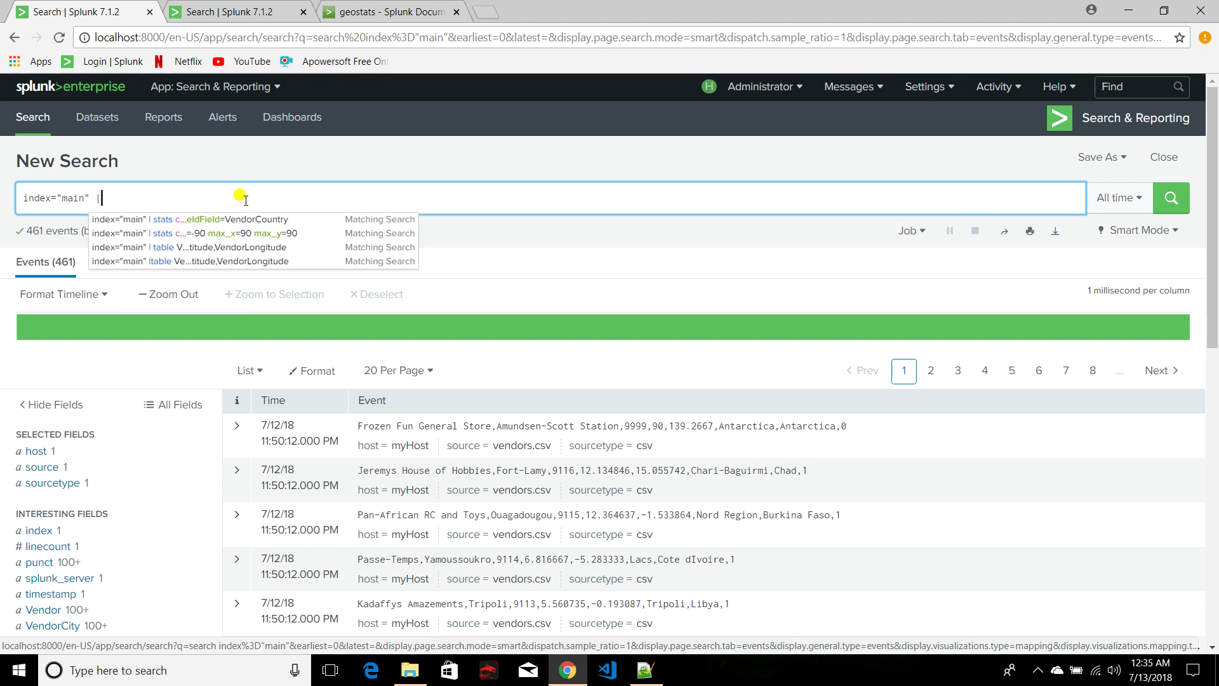
type("| t")
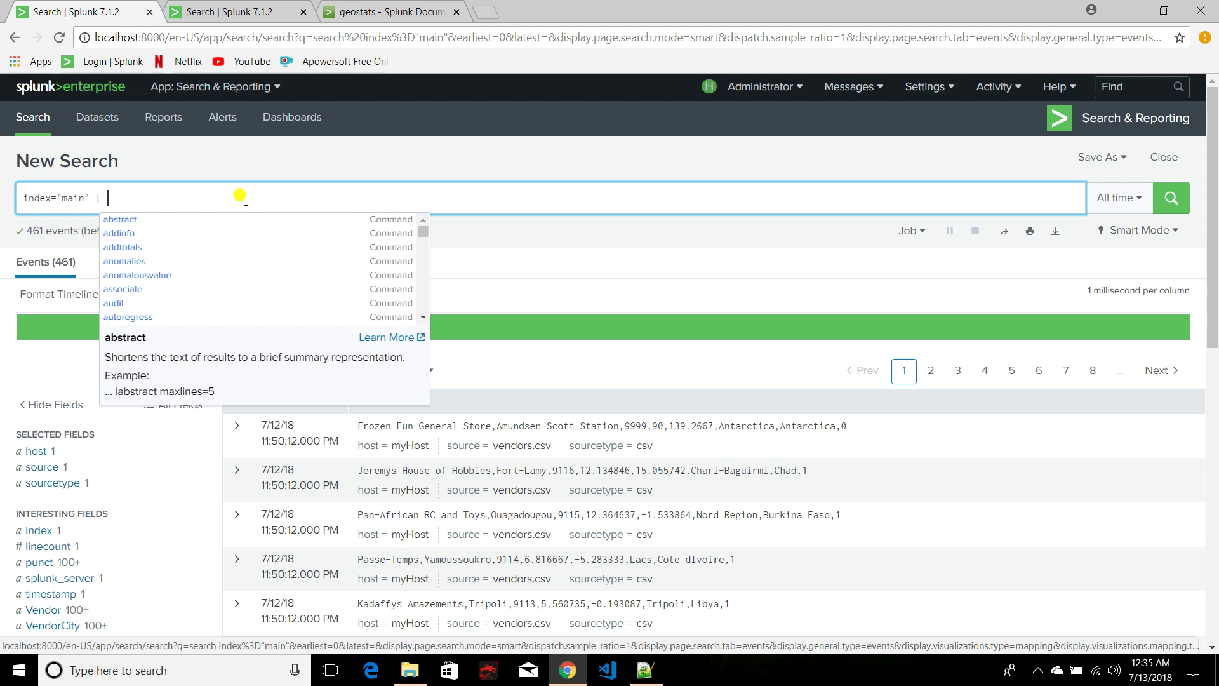
type("able")
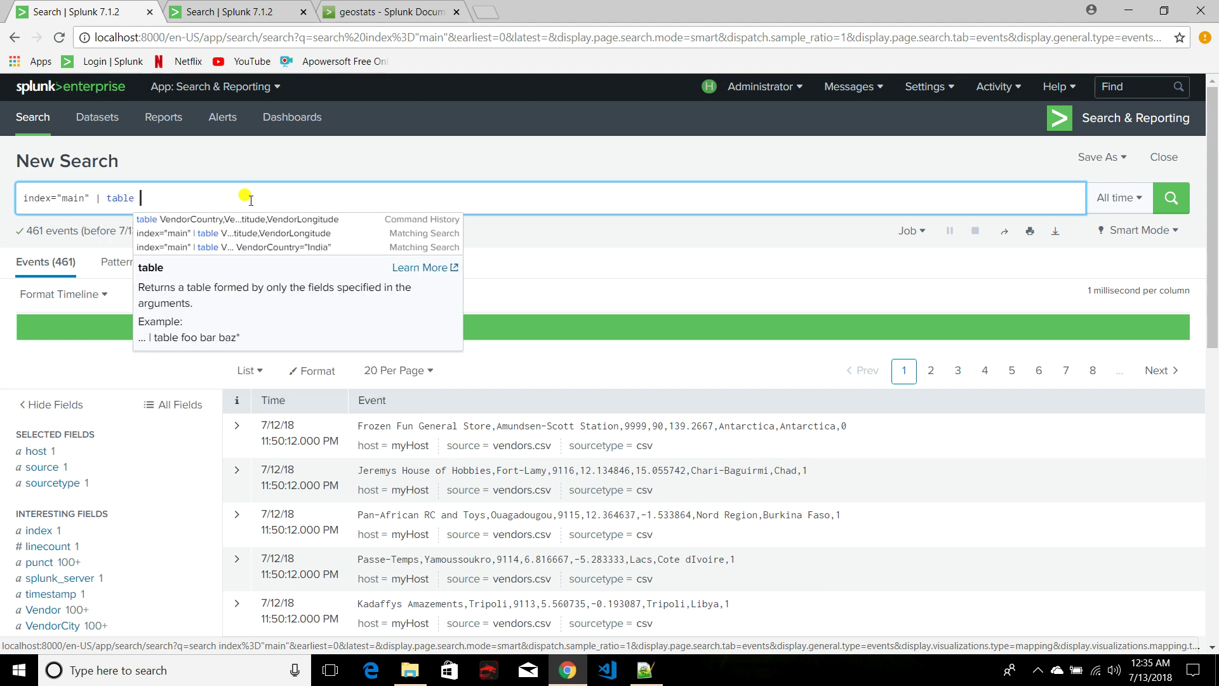
key("Down")
key("Return")
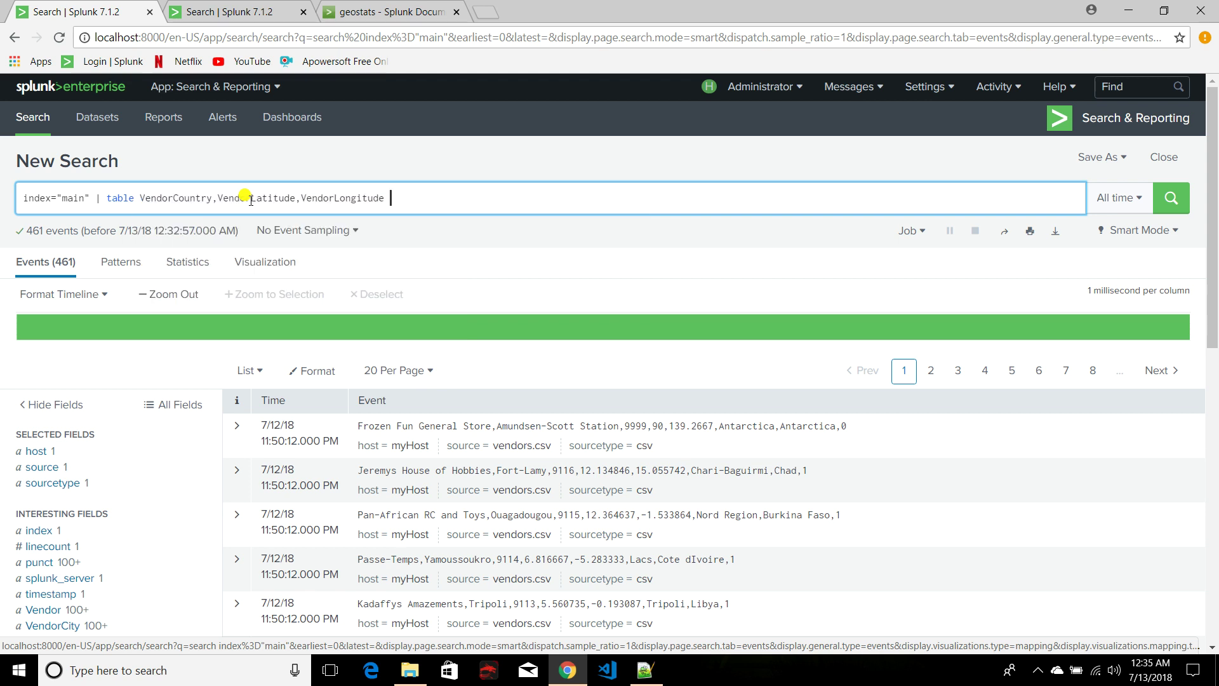
double_click(177, 198)
double_click(267, 198)
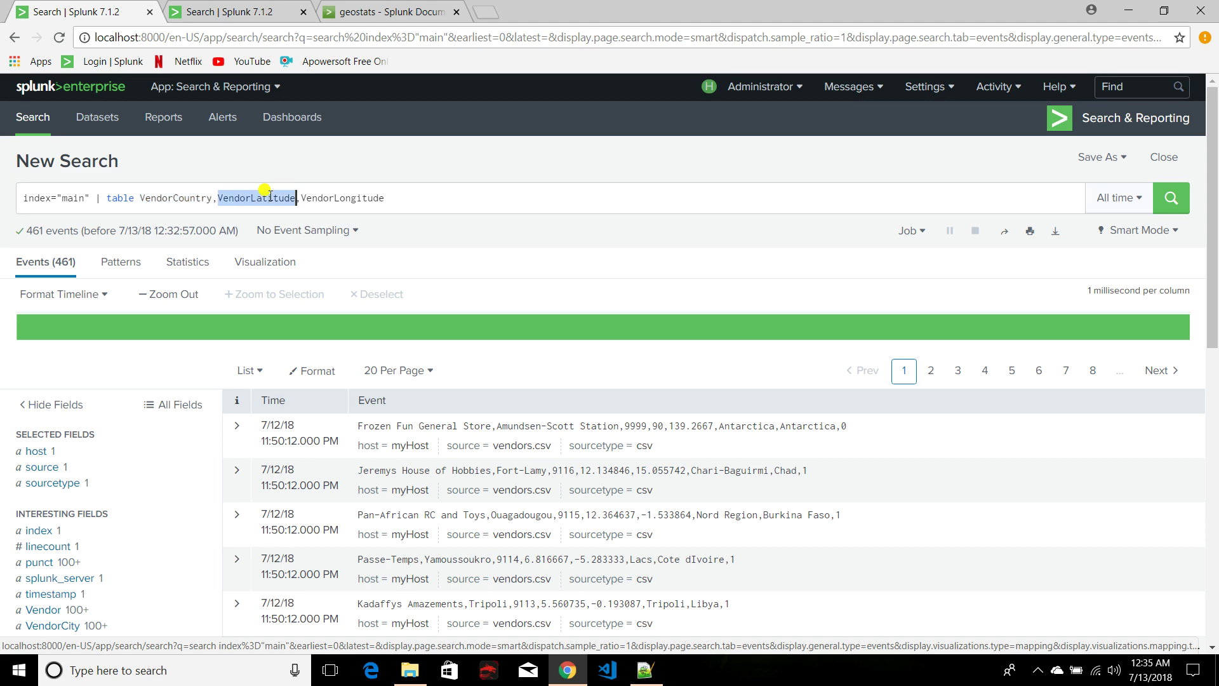
double_click(342, 198)
left_click(431, 198)
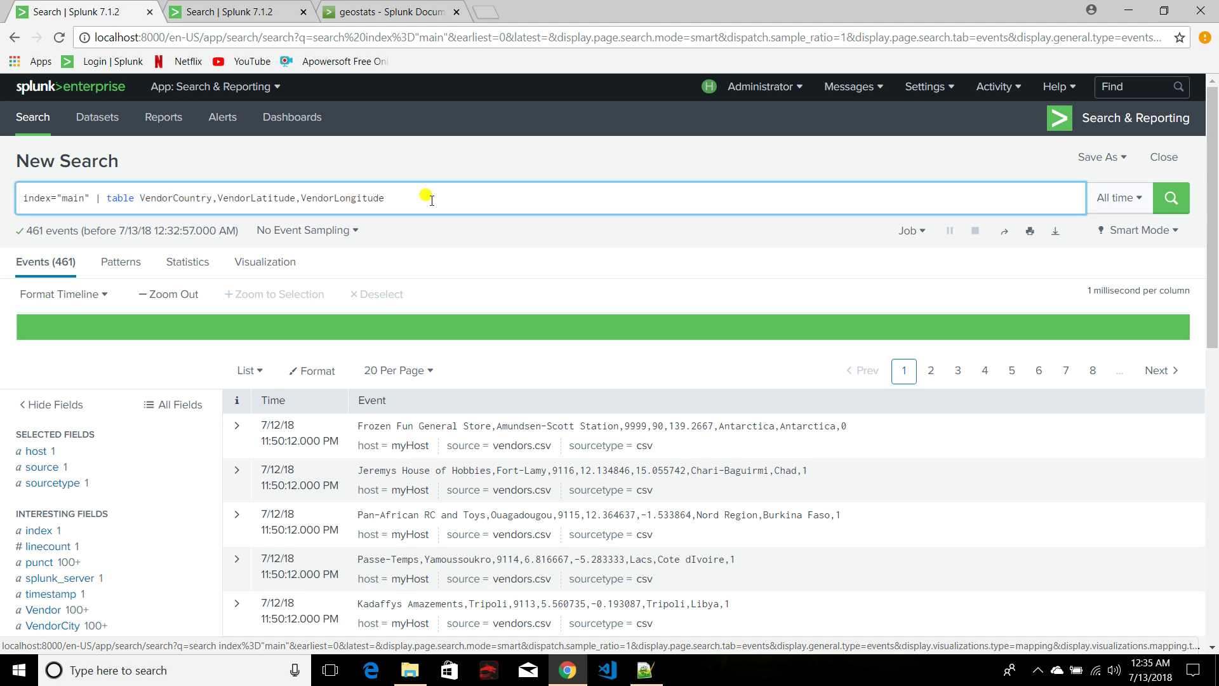
key("Return")
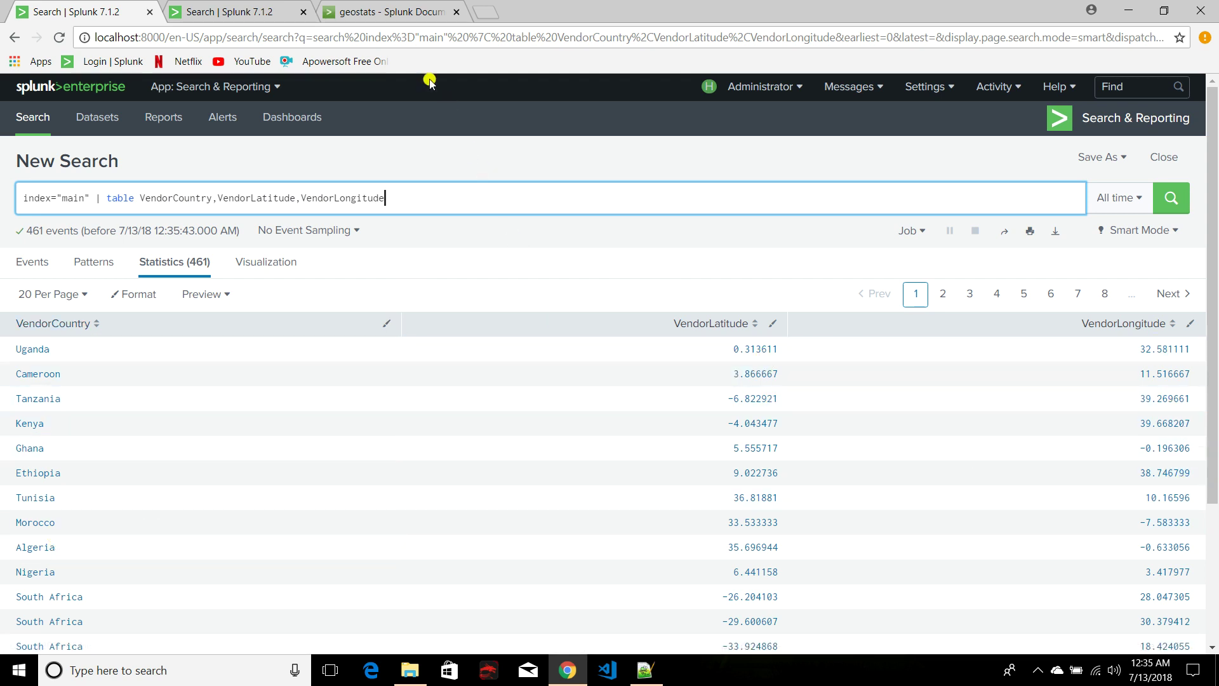
- In the other open Splunk search, strip the geostats part from the query and run only index=main
left_click(223, 11)
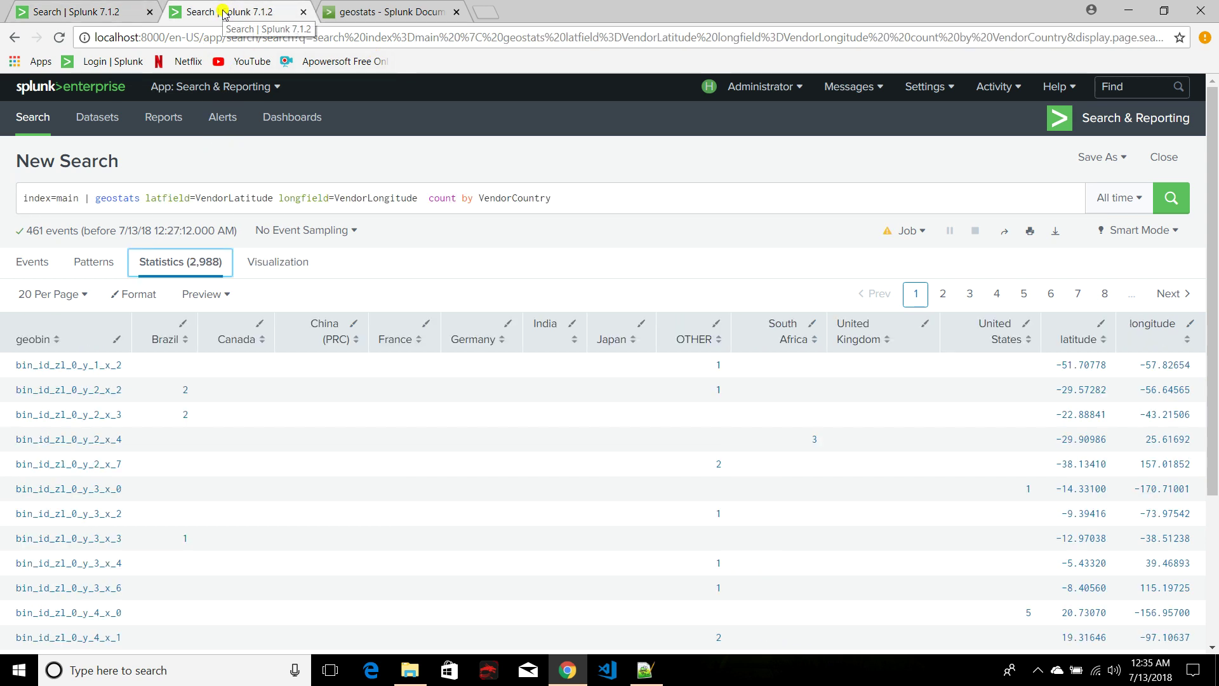
left_click_drag(84, 197, 585, 198)
key("BackSpace")
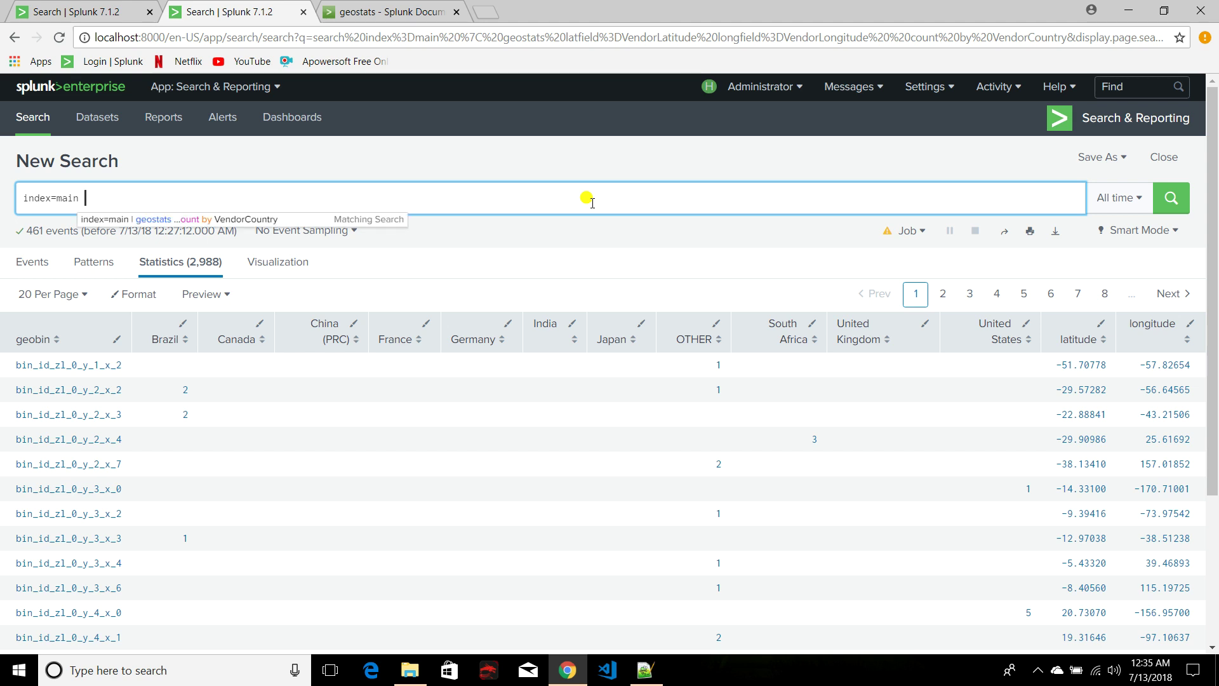
key("Return")
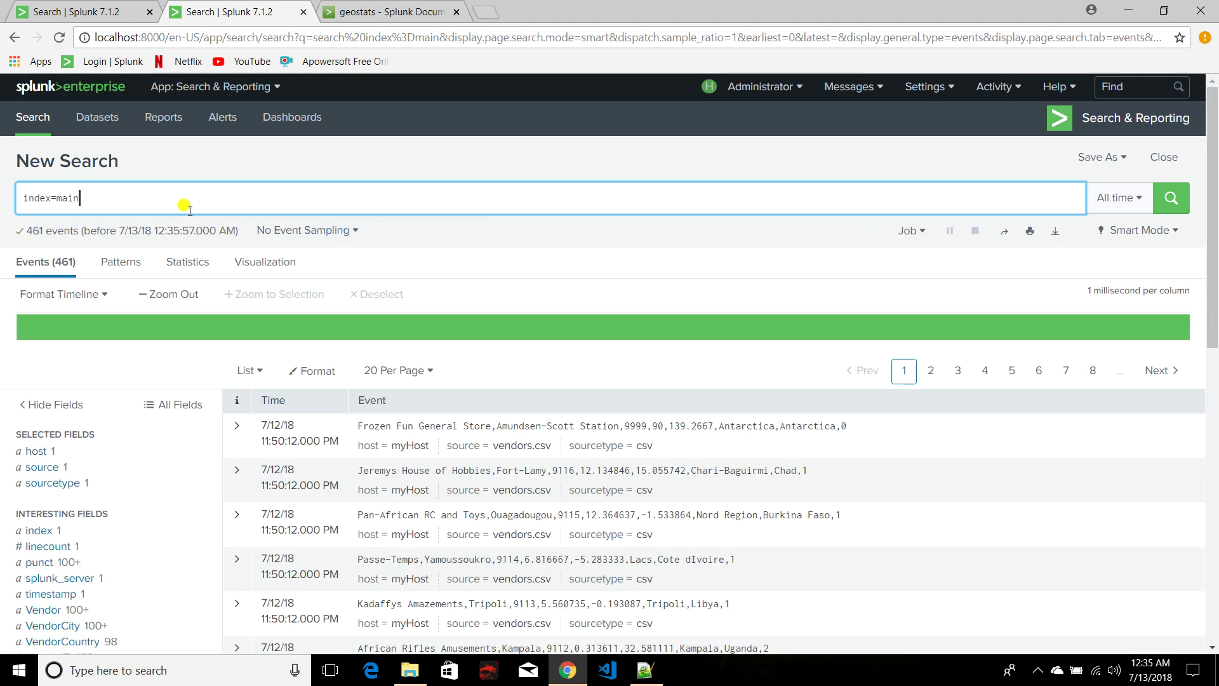
- Pipe the index=main search into the geostats command
left_click(181, 205)
type("| ")
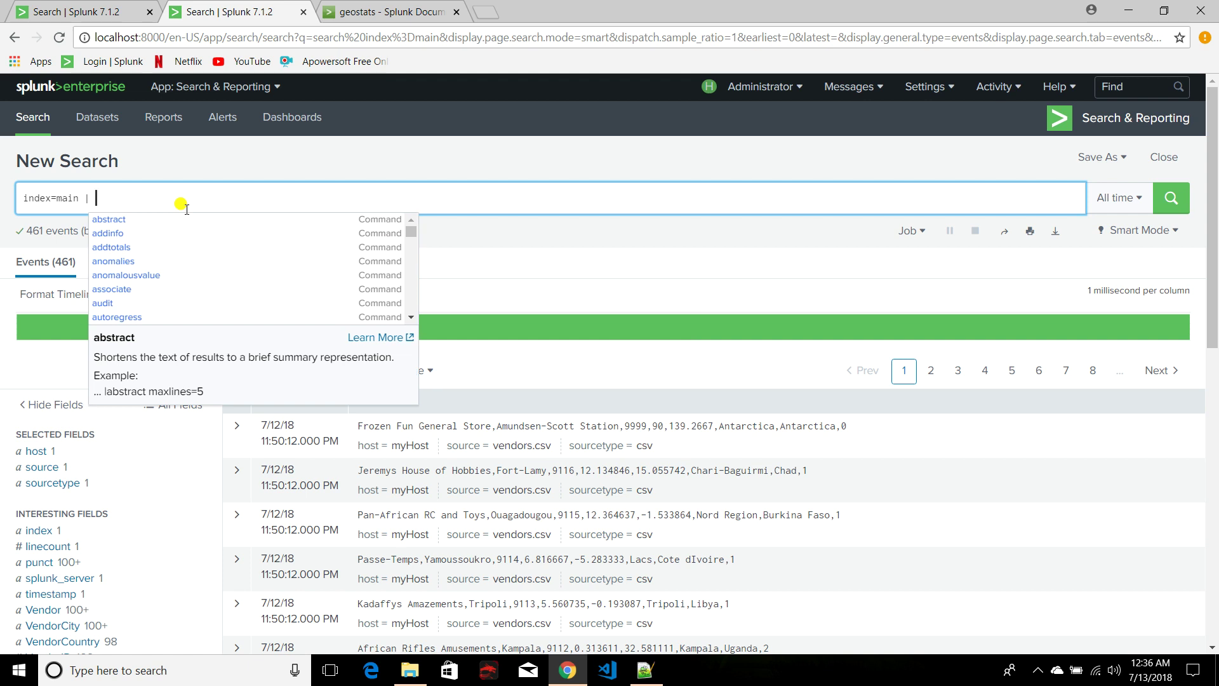
type("geos")
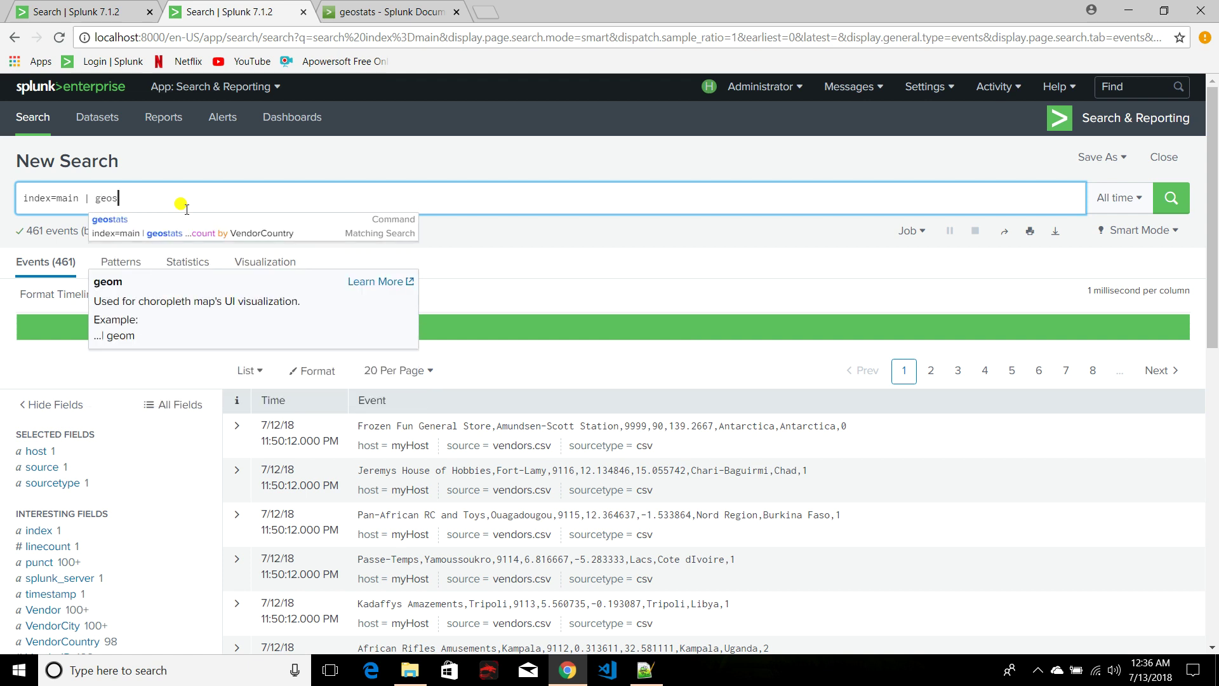
type("tats")
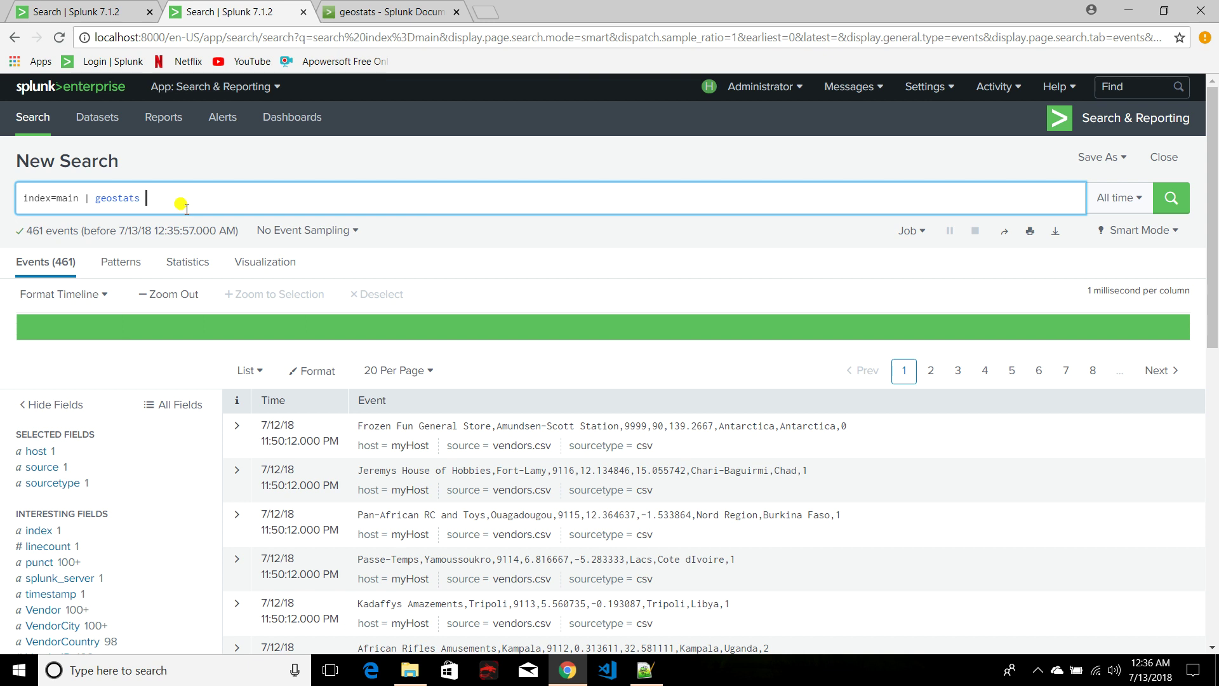
- Add the latfield= and longfield= arguments to the geostats command, leaving both without a value
type("l")
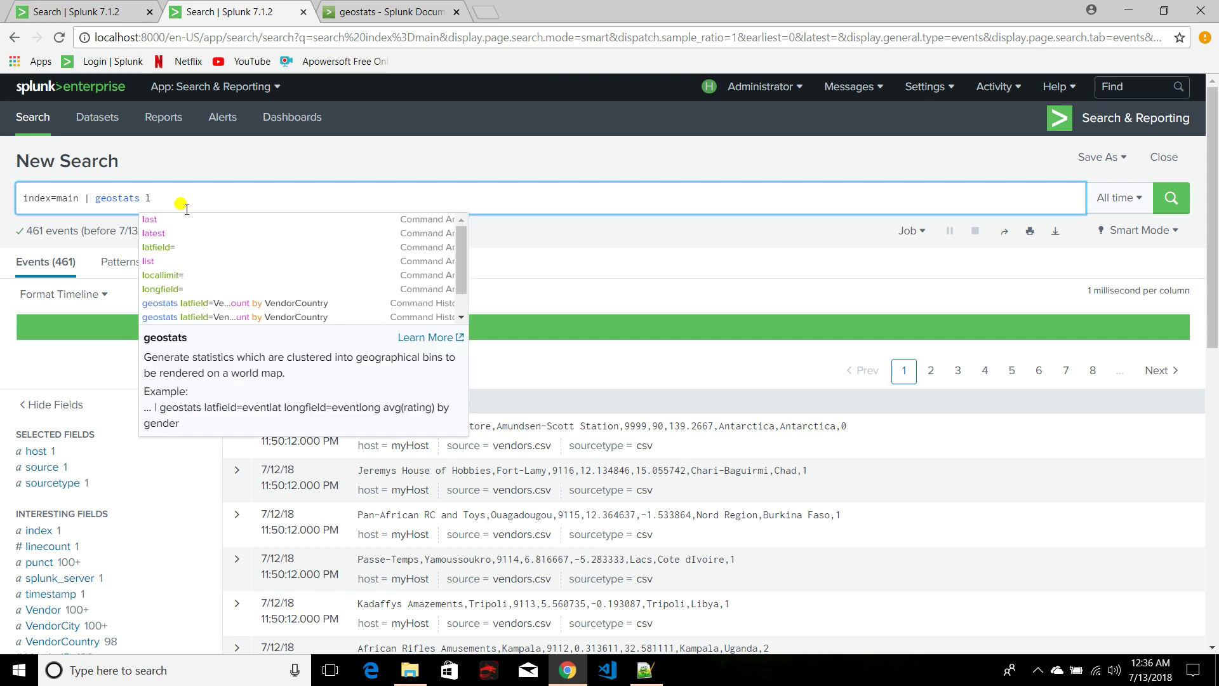
key("Down")
key("Down")
key("Down")
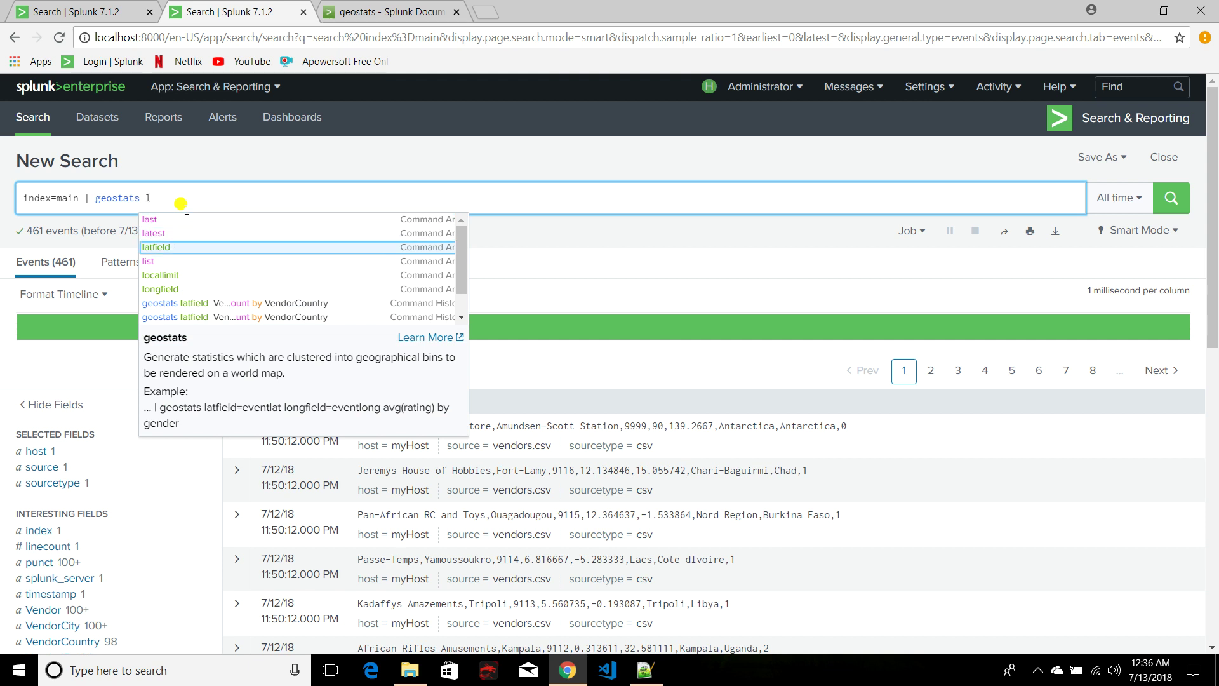
key("Return")
type("lo")
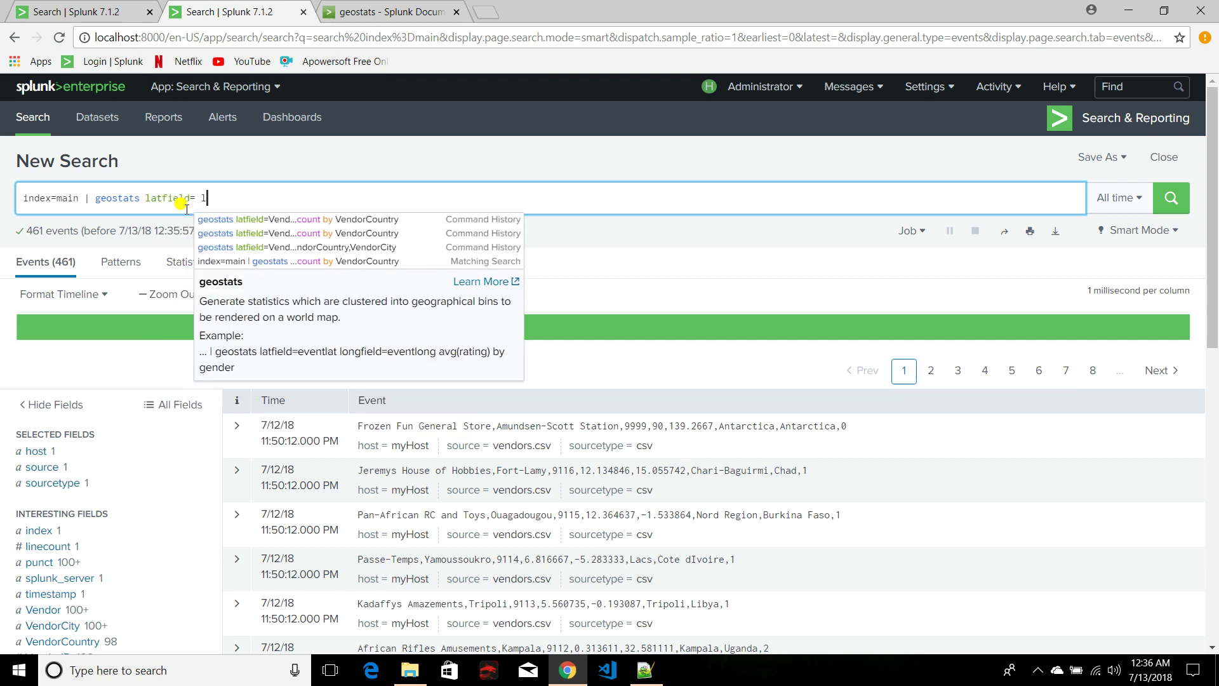
key("Down")
key("Down")
key("Return")
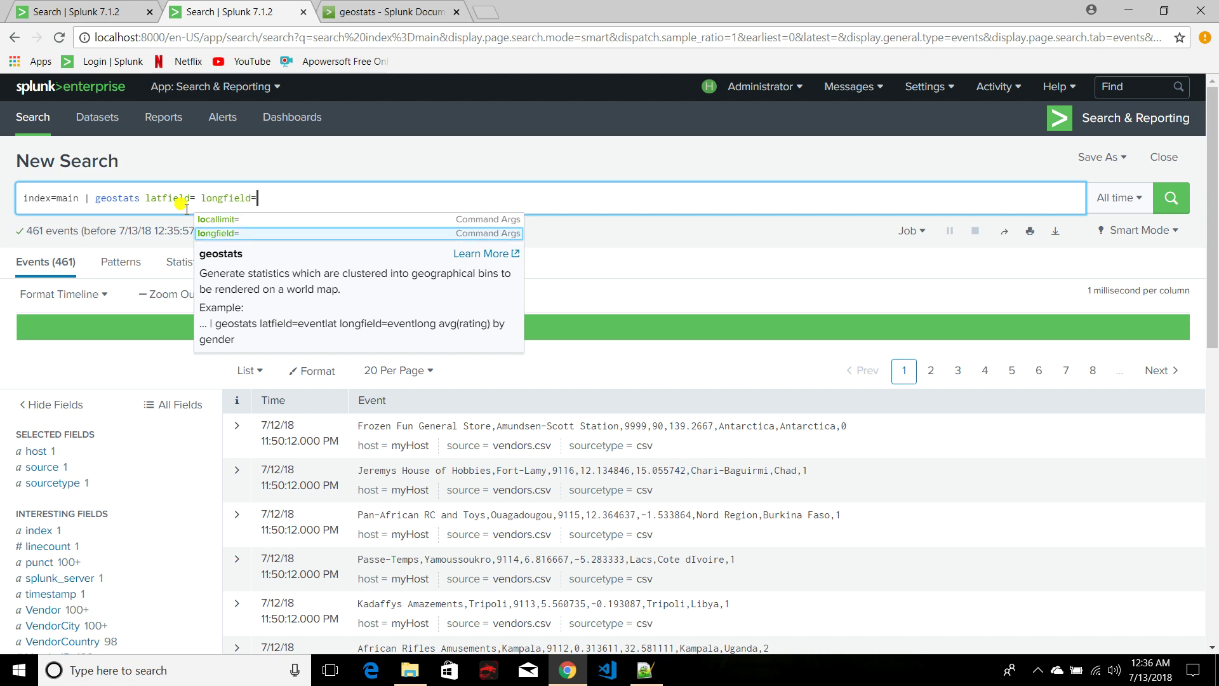
- Copy the VendorLatitude field name from its field summary and insert it as the latfield value in the query
scroll(162, 422, "down", 4)
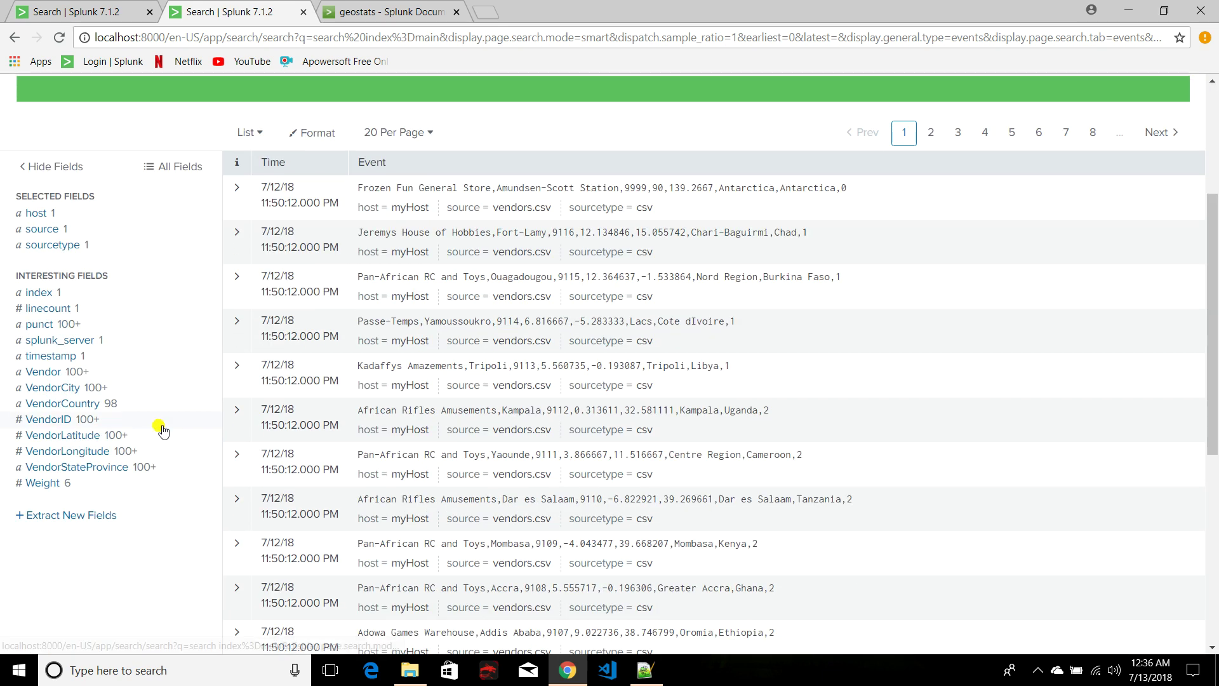
left_click(67, 436)
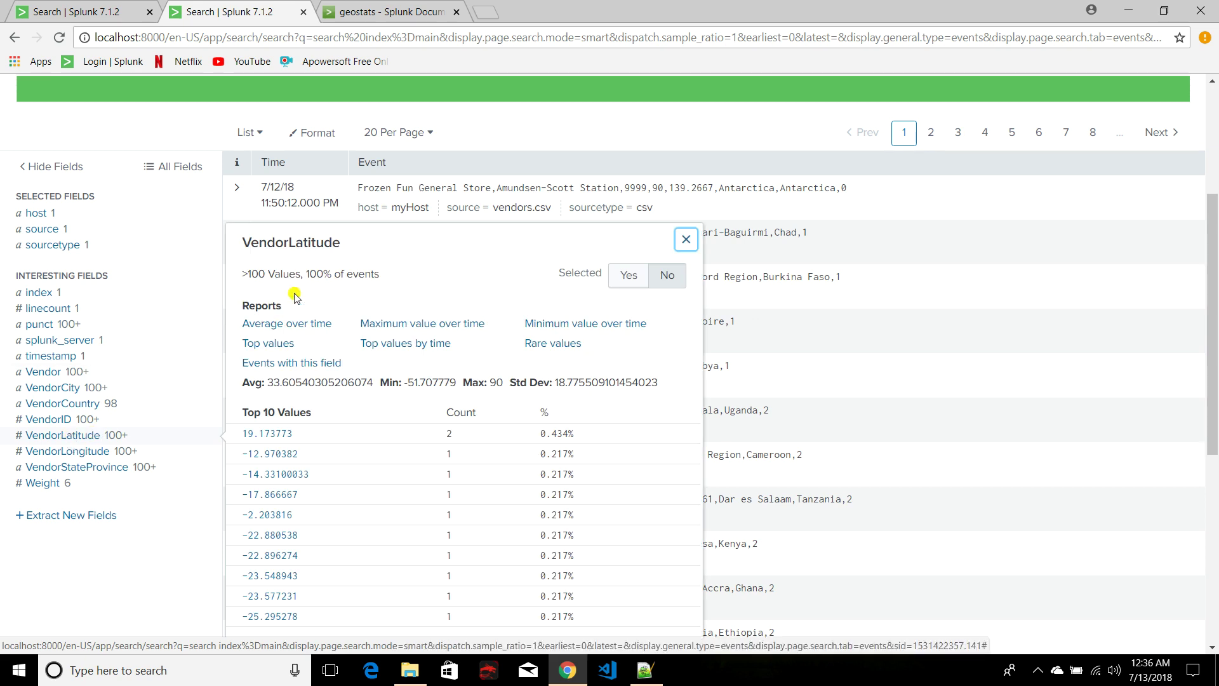
double_click(310, 275)
left_click_drag(343, 243, 240, 244)
key("ctrl+c")
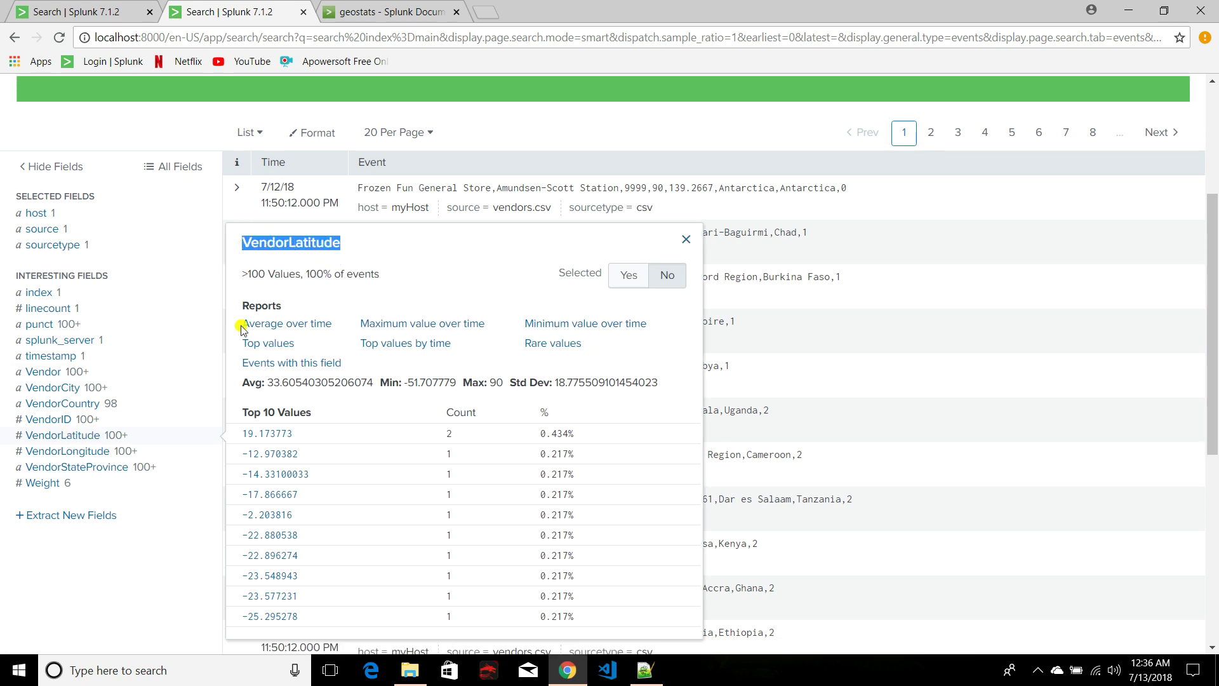
scroll(242, 390, "up", 4)
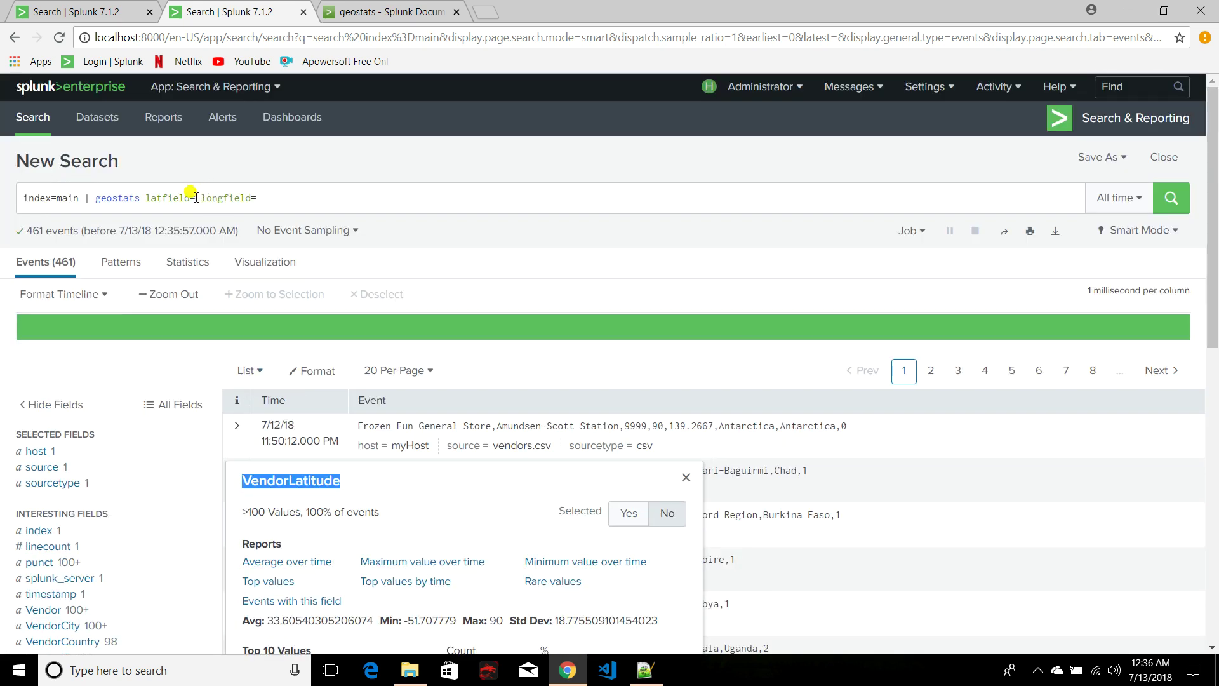
left_click(195, 198)
key("ctrl+v")
- Copy the VendorLongitude field name from its field summary and insert it as the longfield value in the query
scroll(171, 394, "down", 4)
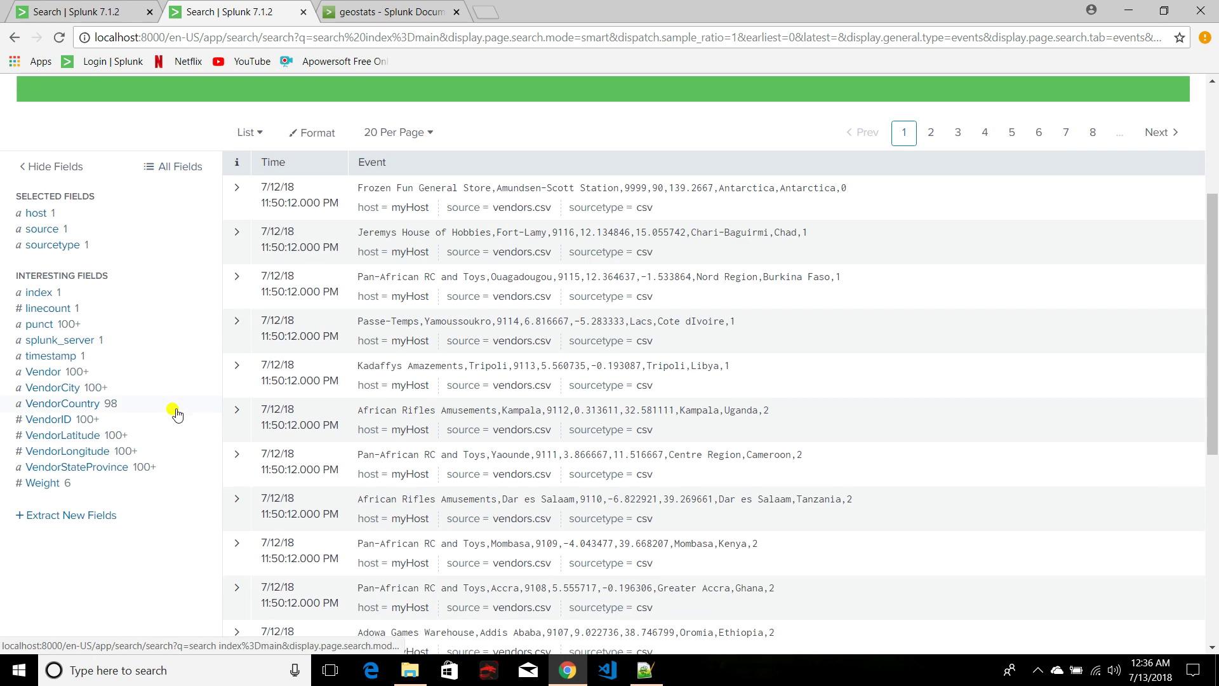
left_click(81, 457)
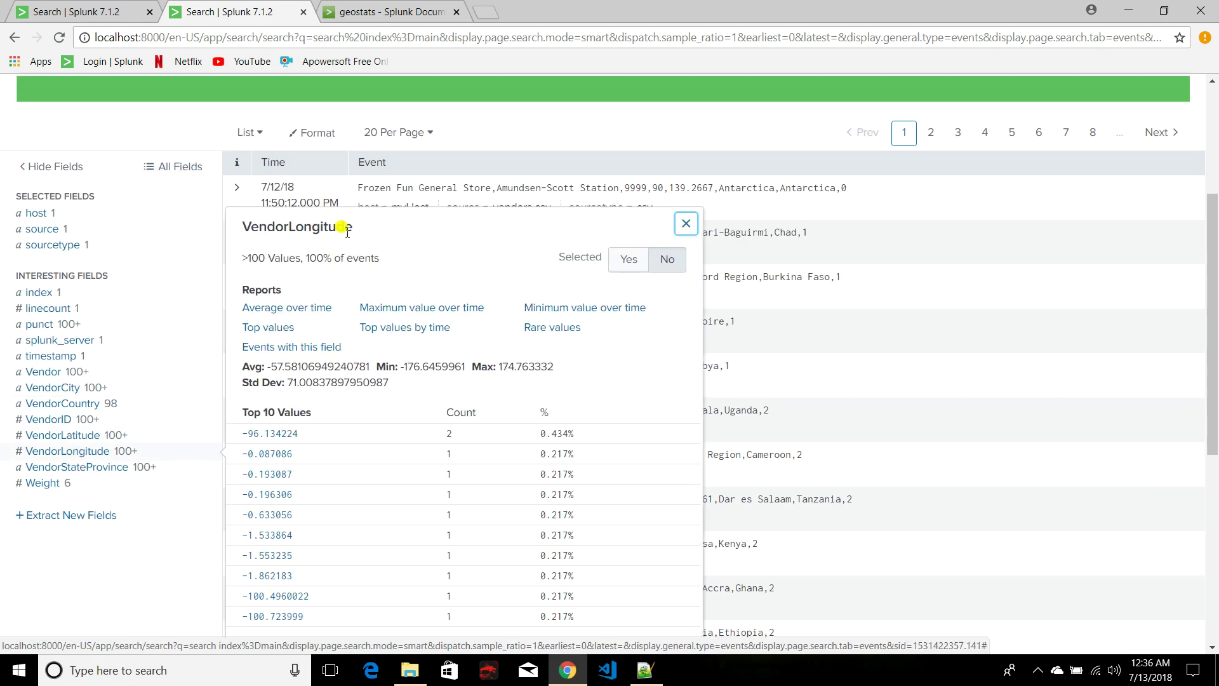
left_click_drag(358, 226, 234, 229)
key("ctrl+c")
scroll(234, 230, "up", 5)
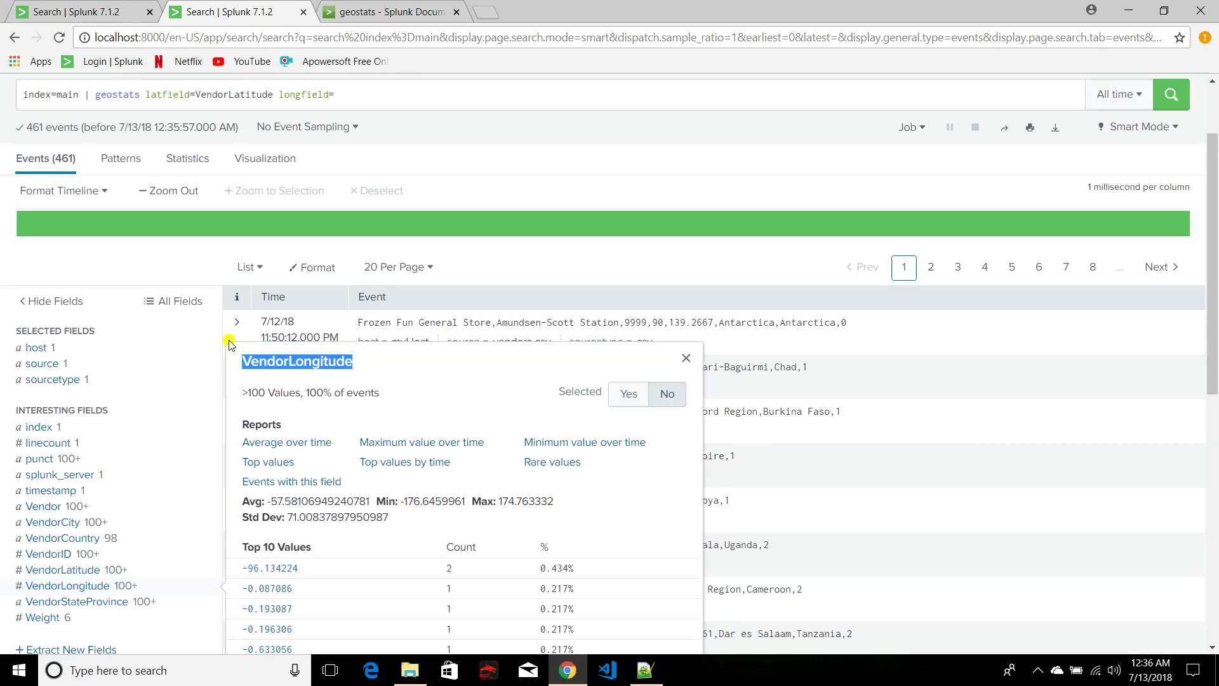
left_click(335, 199)
key("ctrl+v")
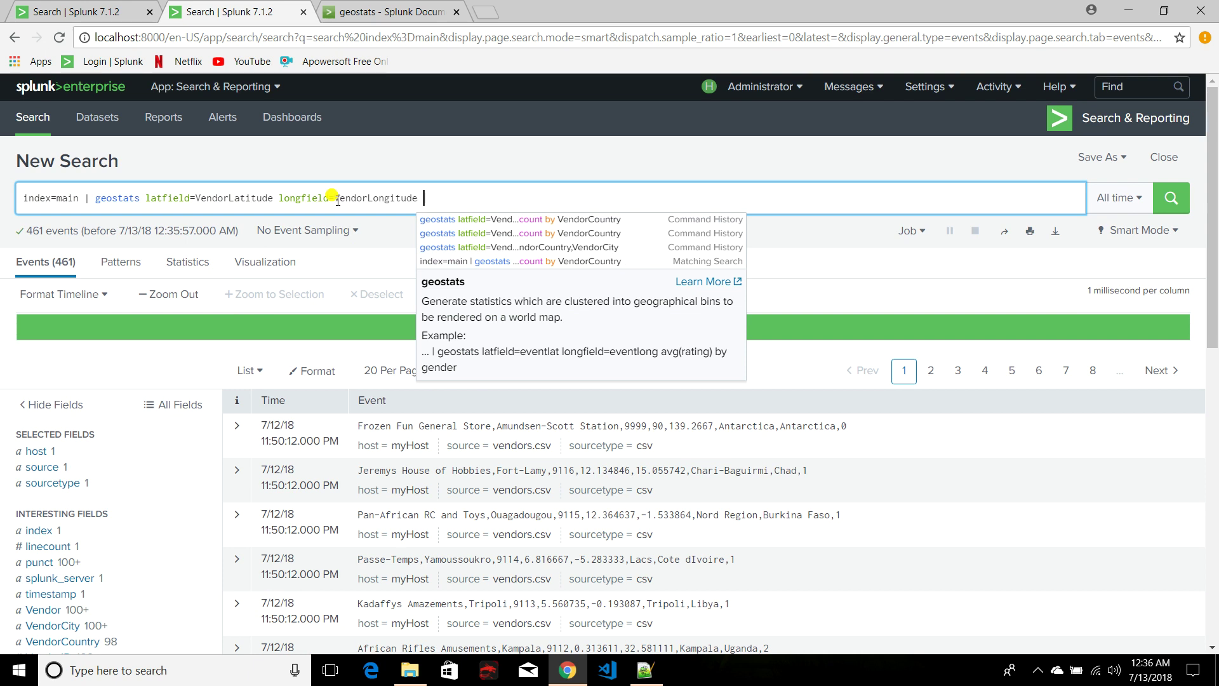
- Complete the geostats query with the aggregation "count by VendorCountry"
type("count by ")
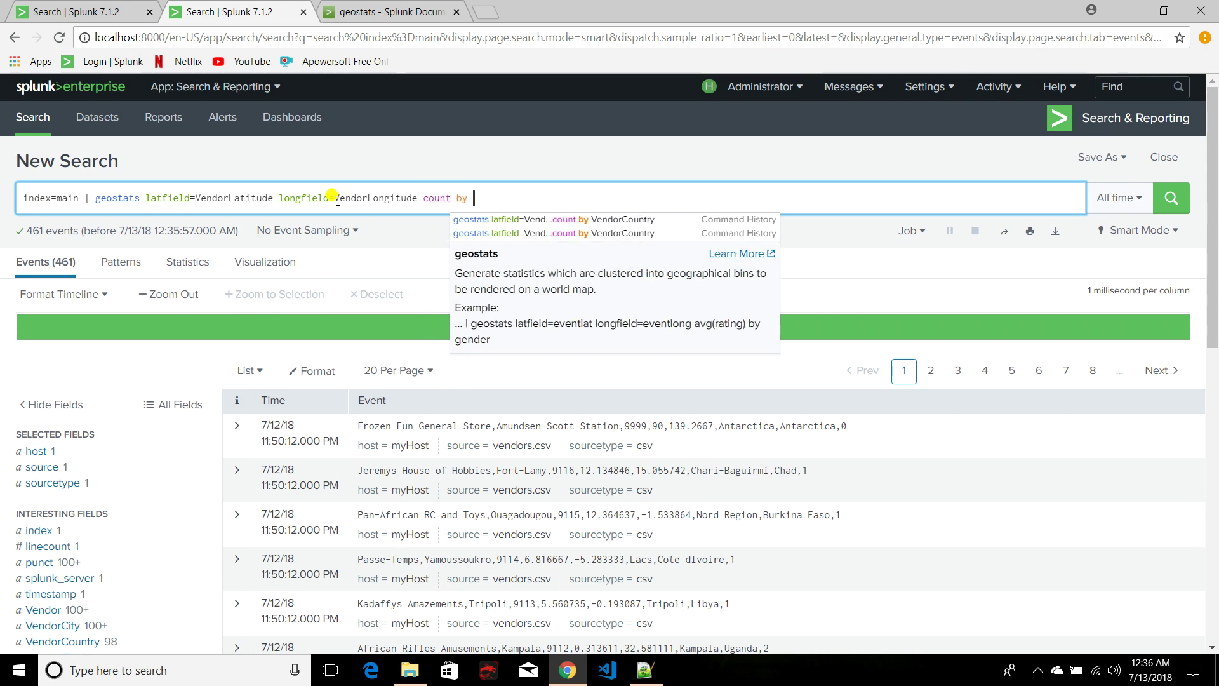
type("Ven")
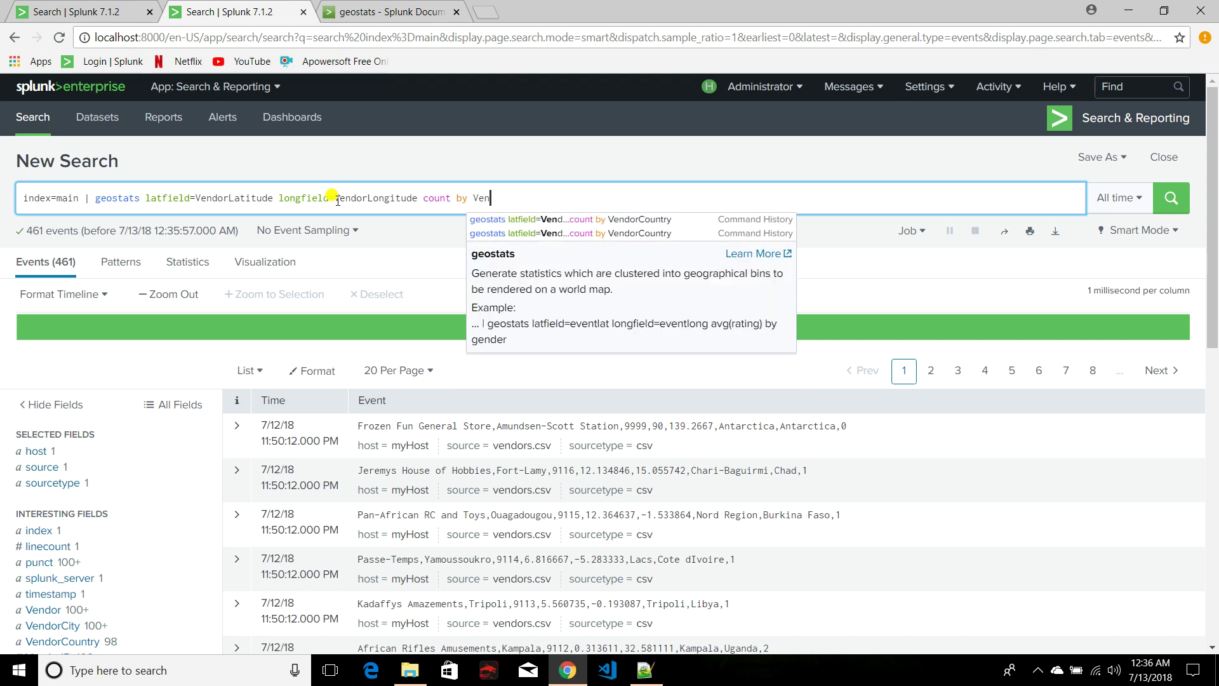
type("dorCountry")
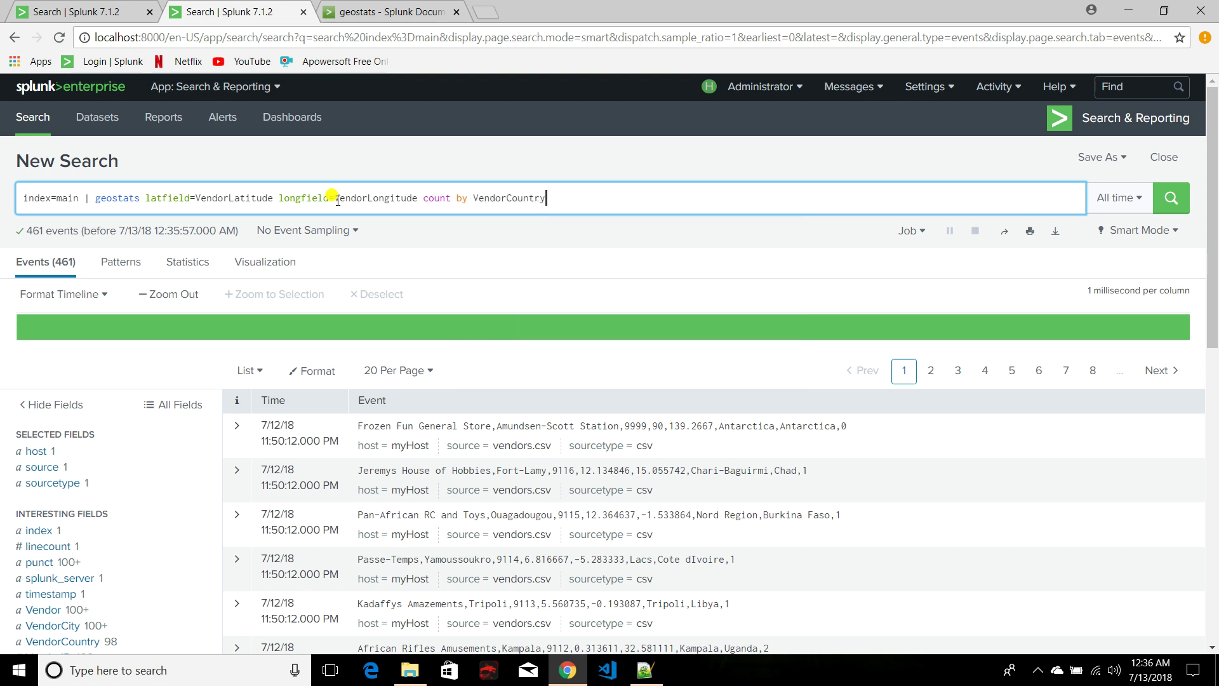
- Consult the geostats documentation's supported functions, run the completed geostats search, and inspect the clusters over India and the United States
left_click(393, 12)
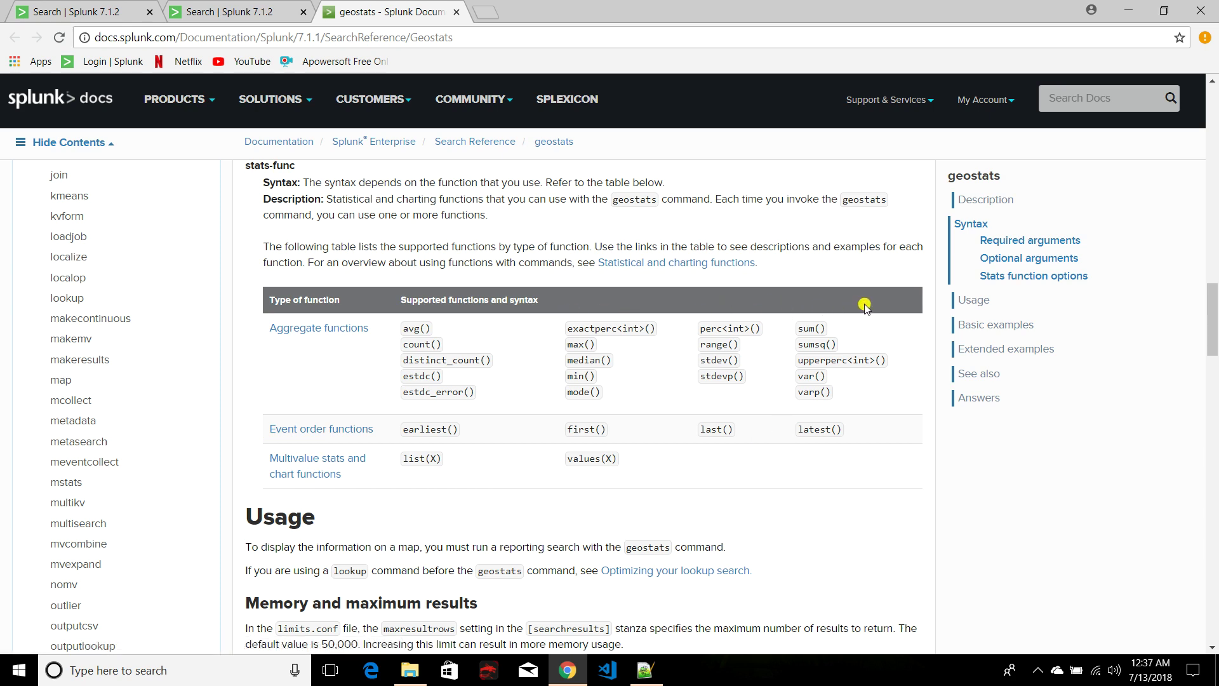
left_click(246, 12)
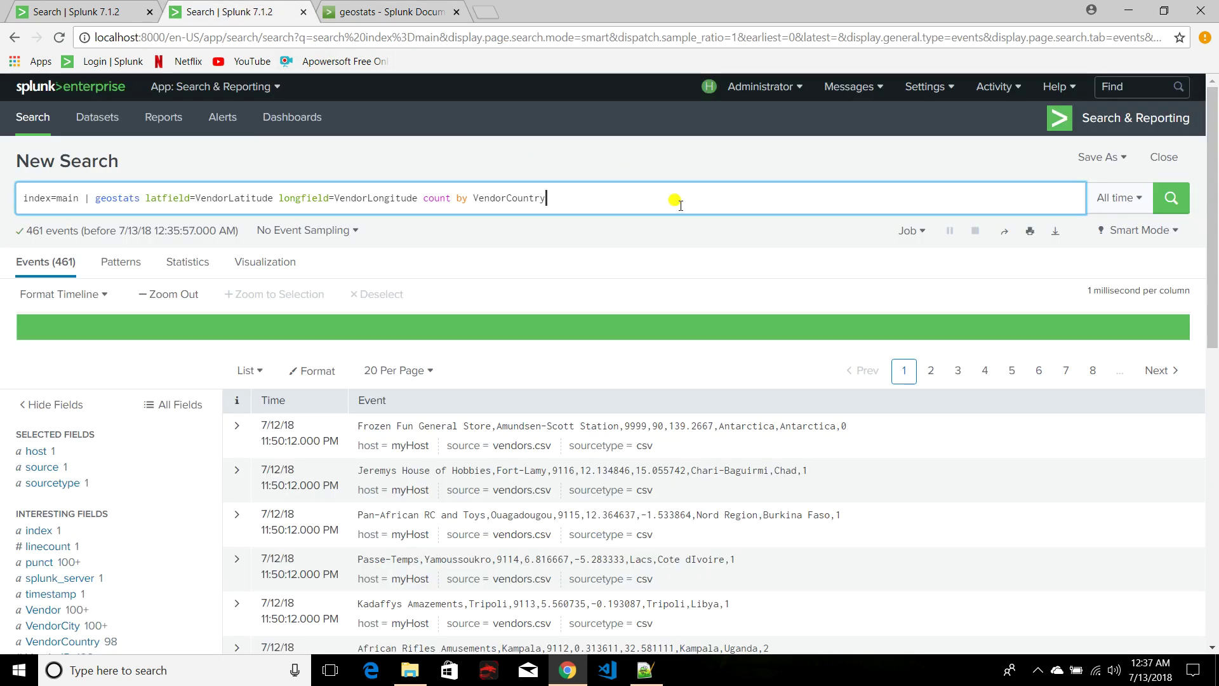
key("Return")
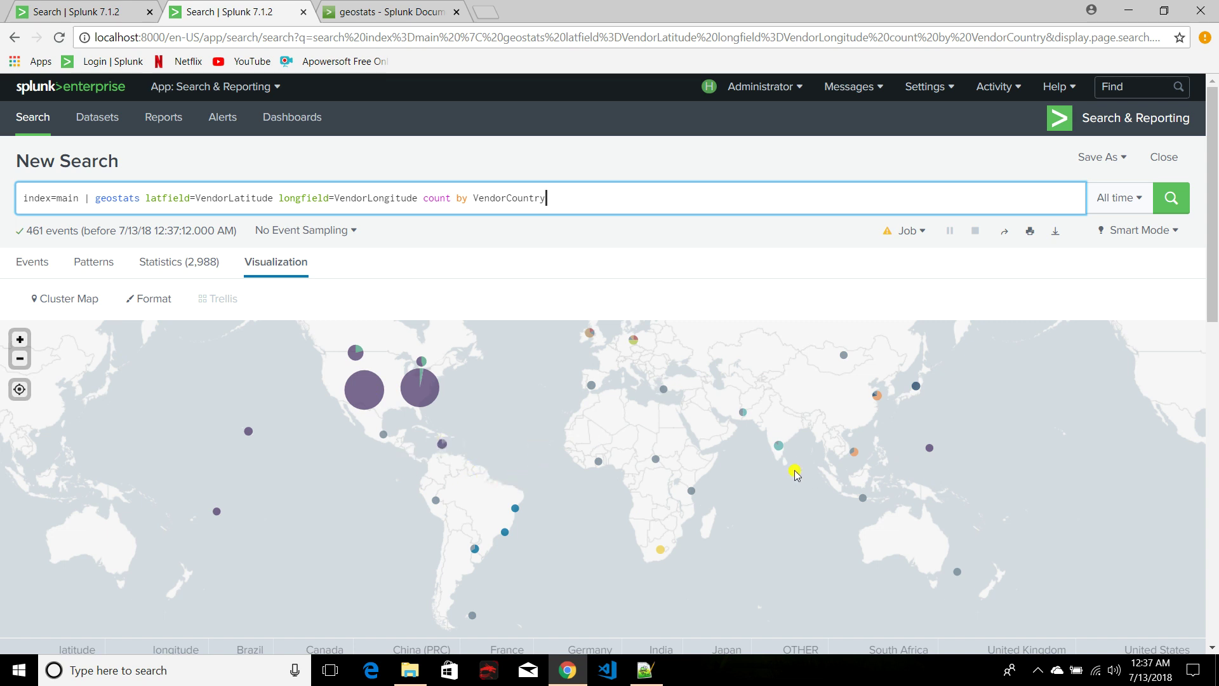
mouse_move(779, 446)
mouse_move(430, 400)
mouse_move(373, 377)
- Examine the statistics table of the geostats search for counts per geobin and country
left_click(175, 264)
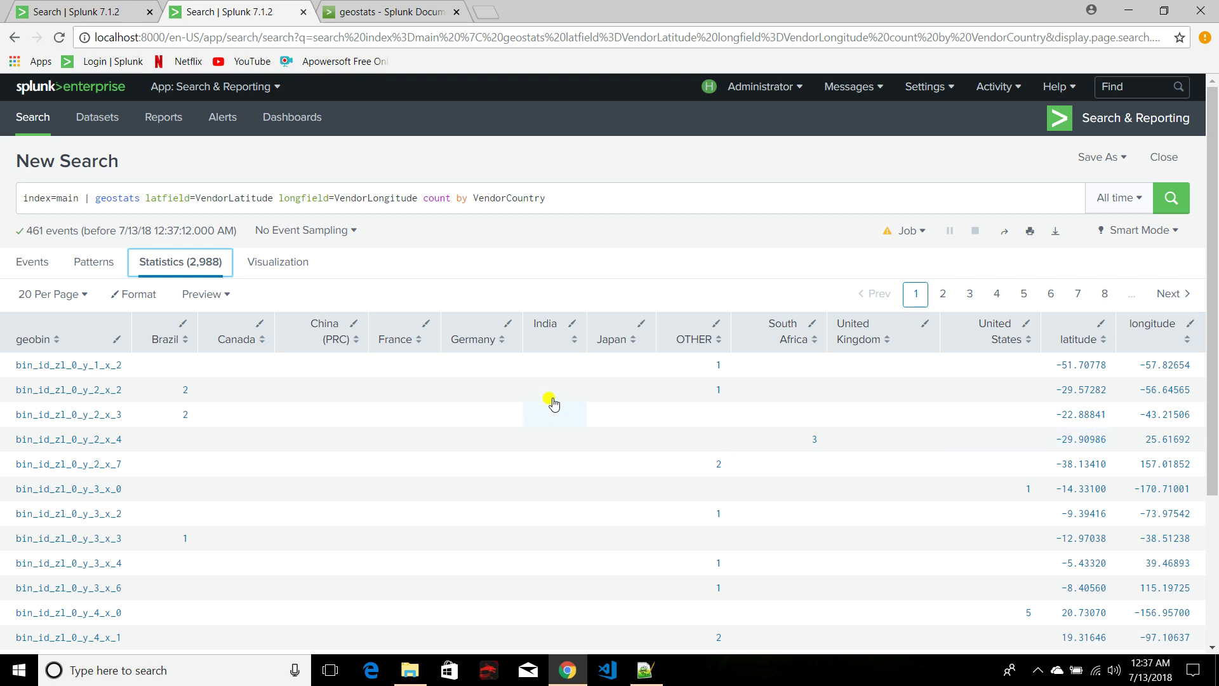
scroll(551, 402, "down", 3)
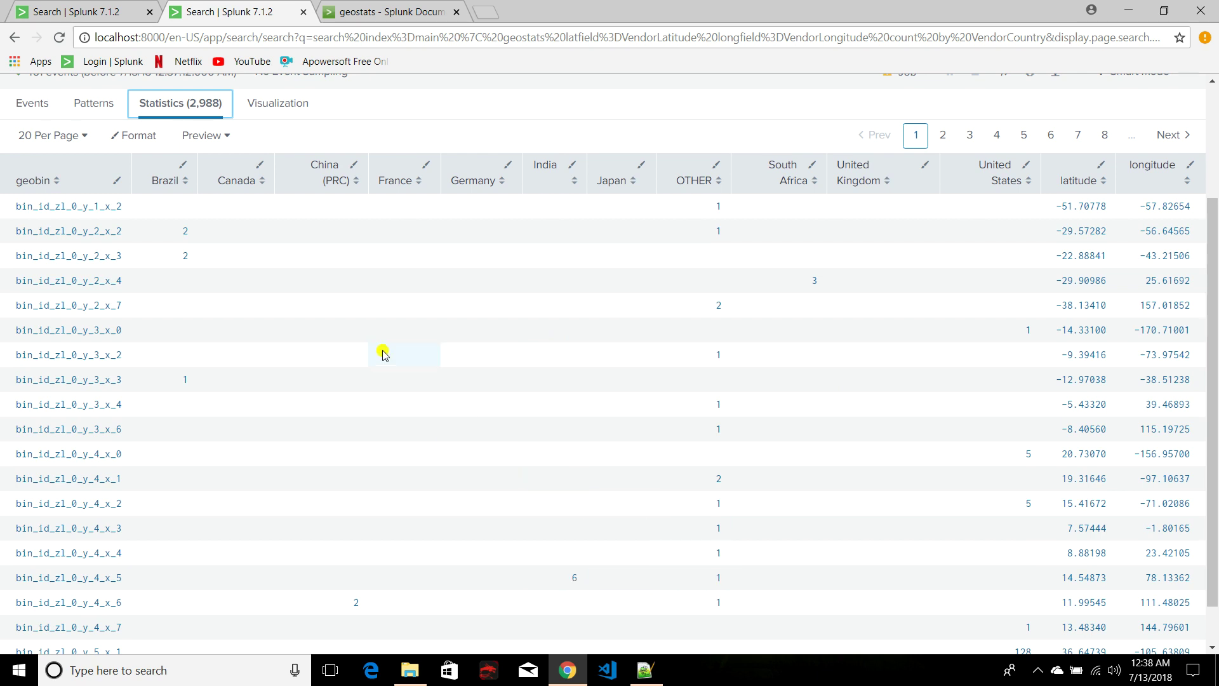
scroll(157, 311, "up", 1)
- Extend the vendor coordinates table search with | search VendorCountry="India" and run it
left_click(94, 13)
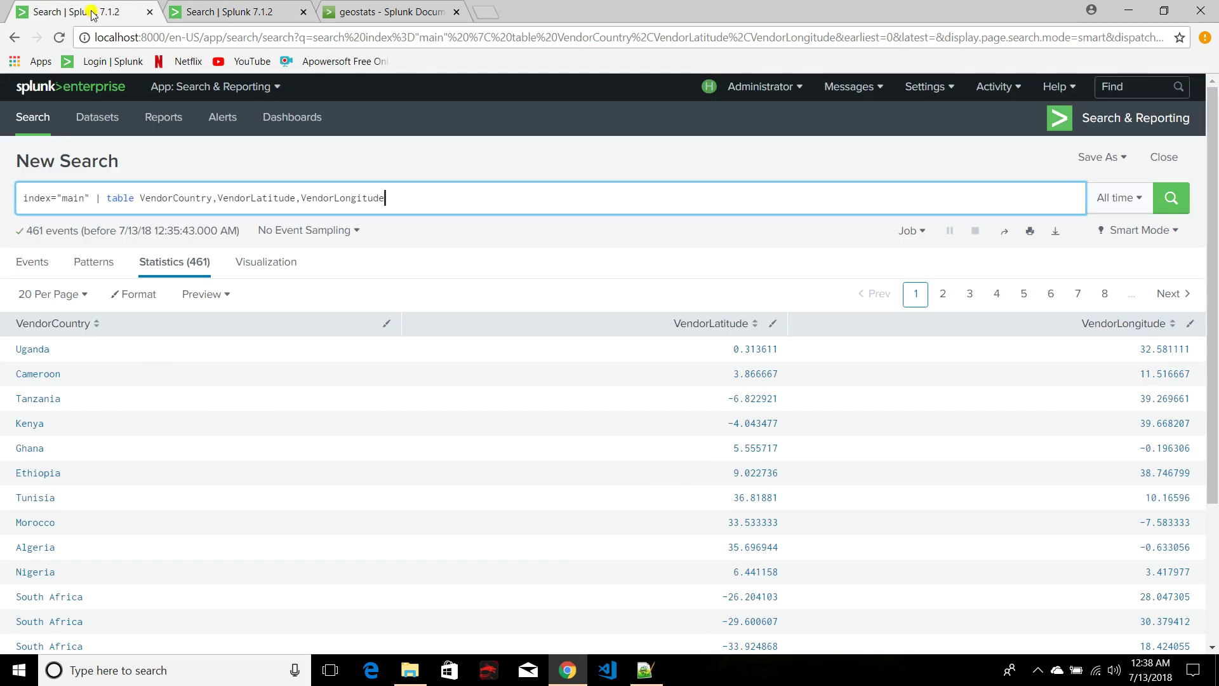
left_click(446, 193)
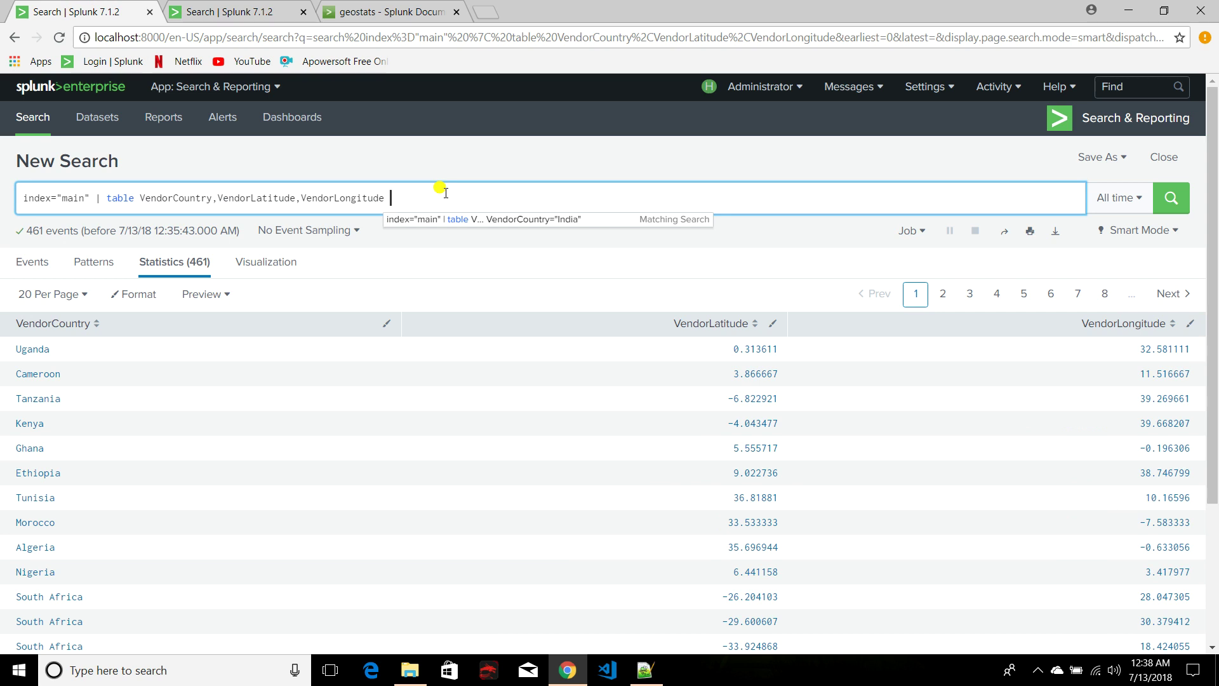
type("| ")
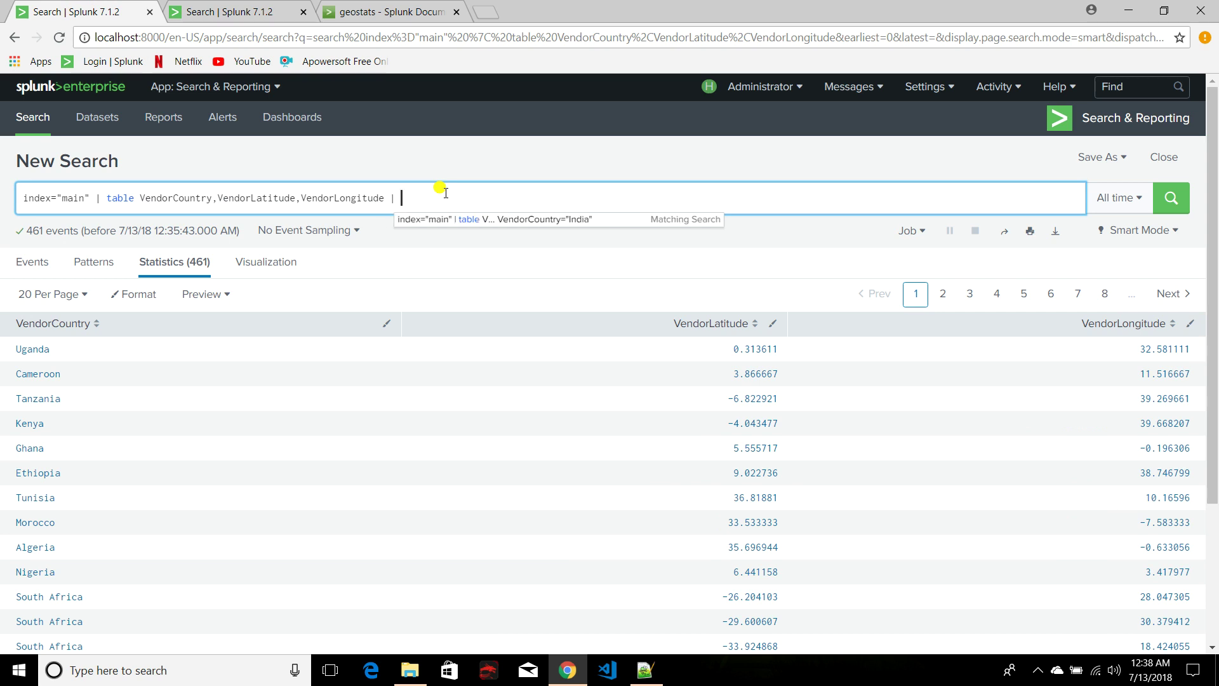
type("search ")
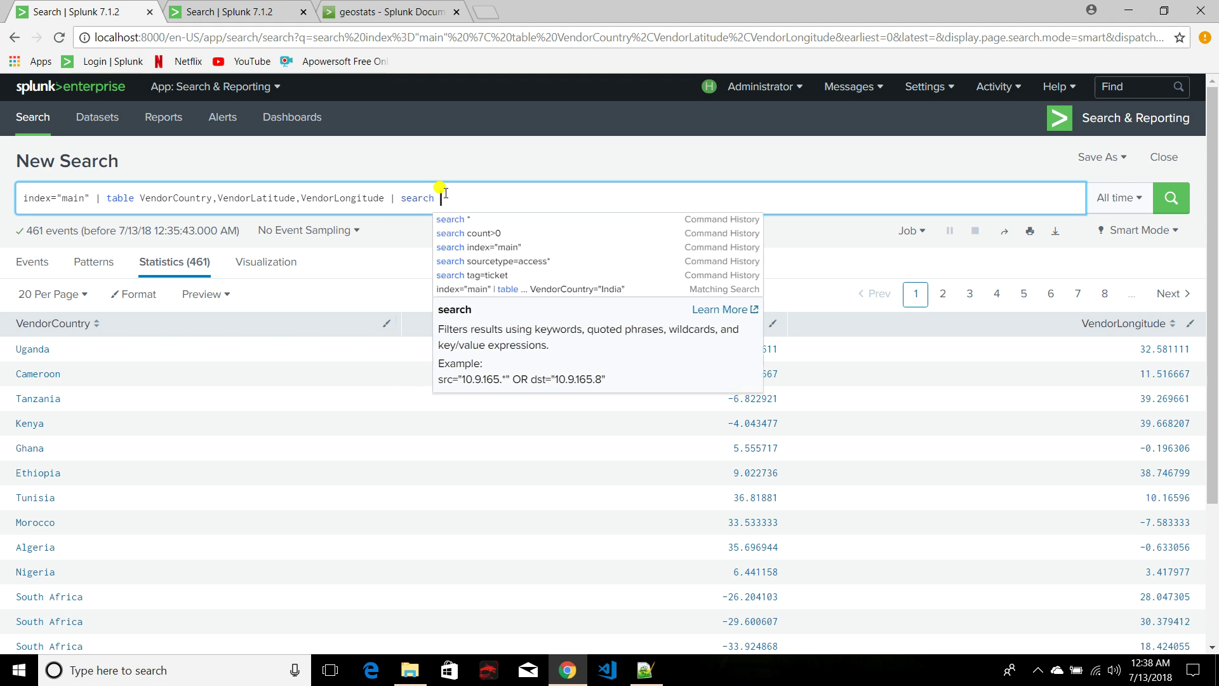
type("VendorCo")
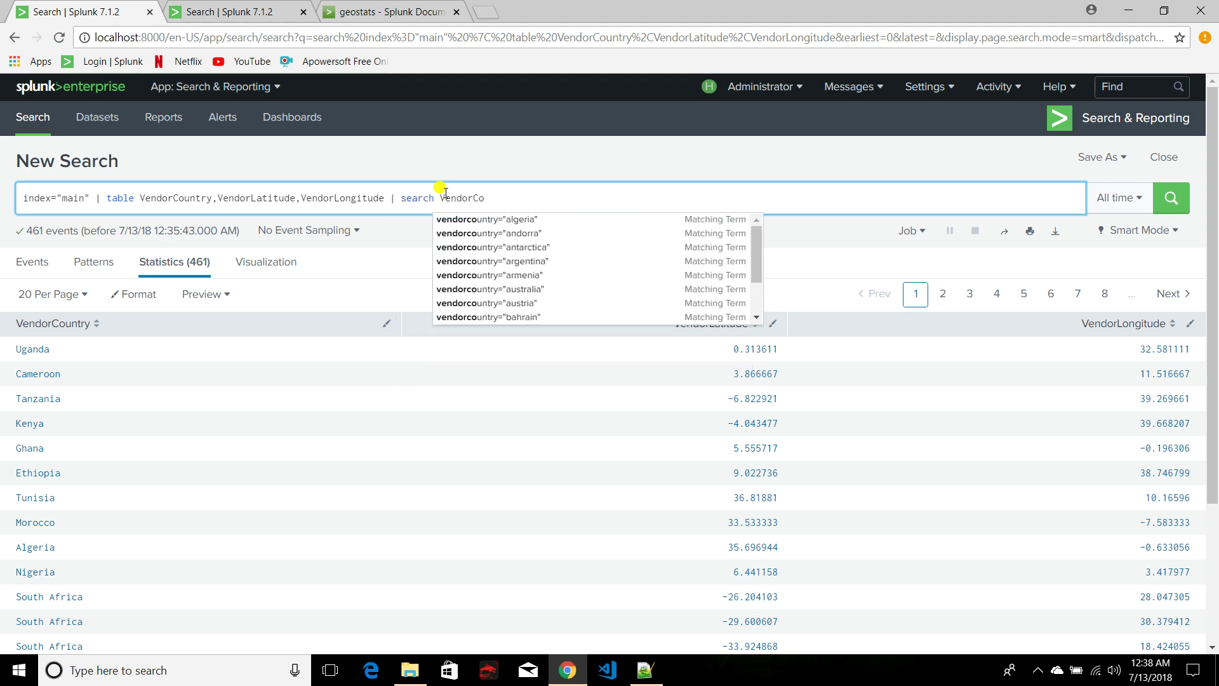
type("untry")
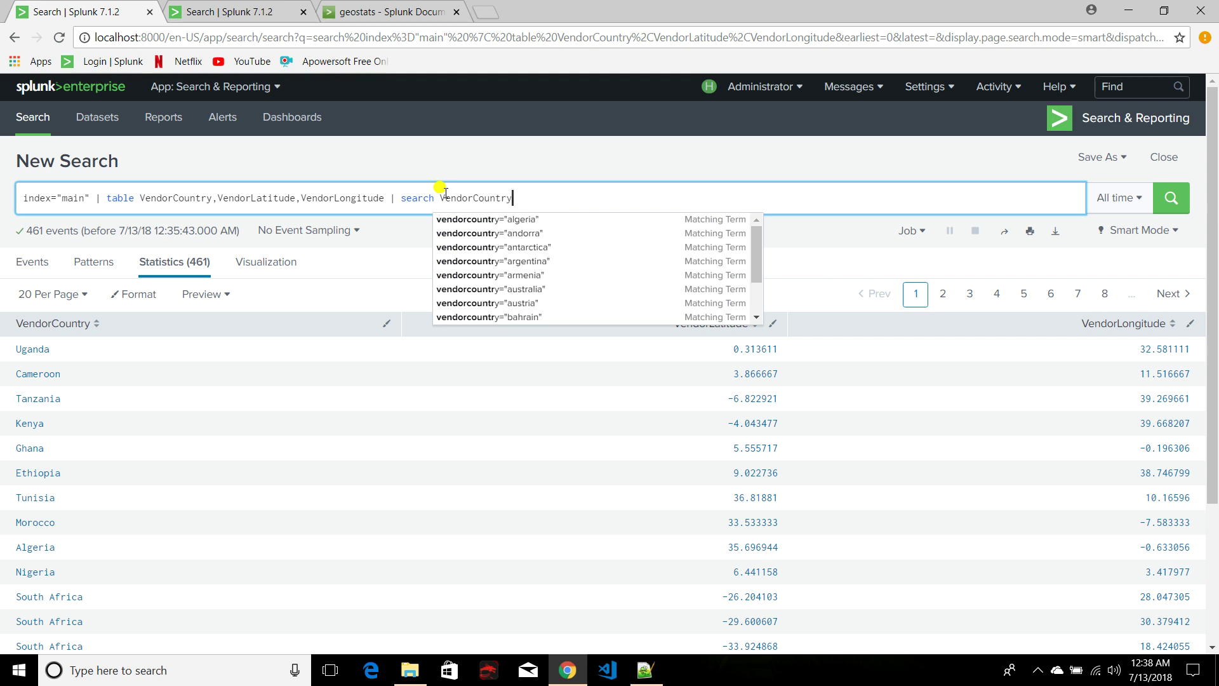
type("=\"India")
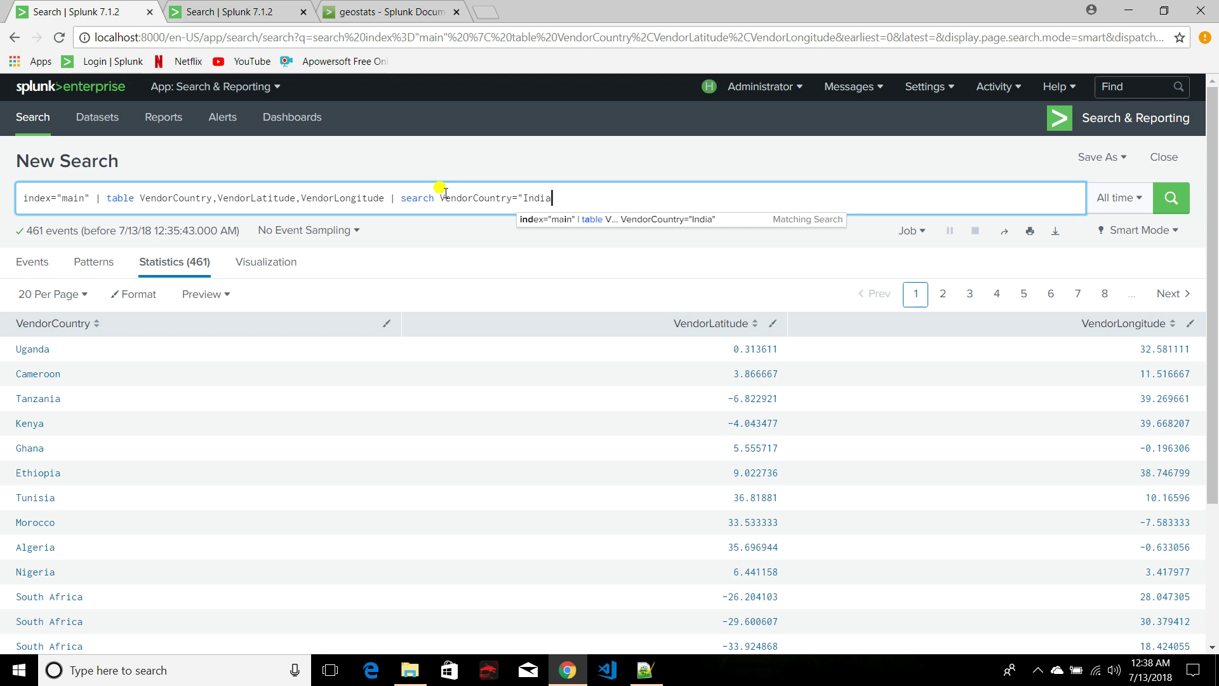
key("Return")
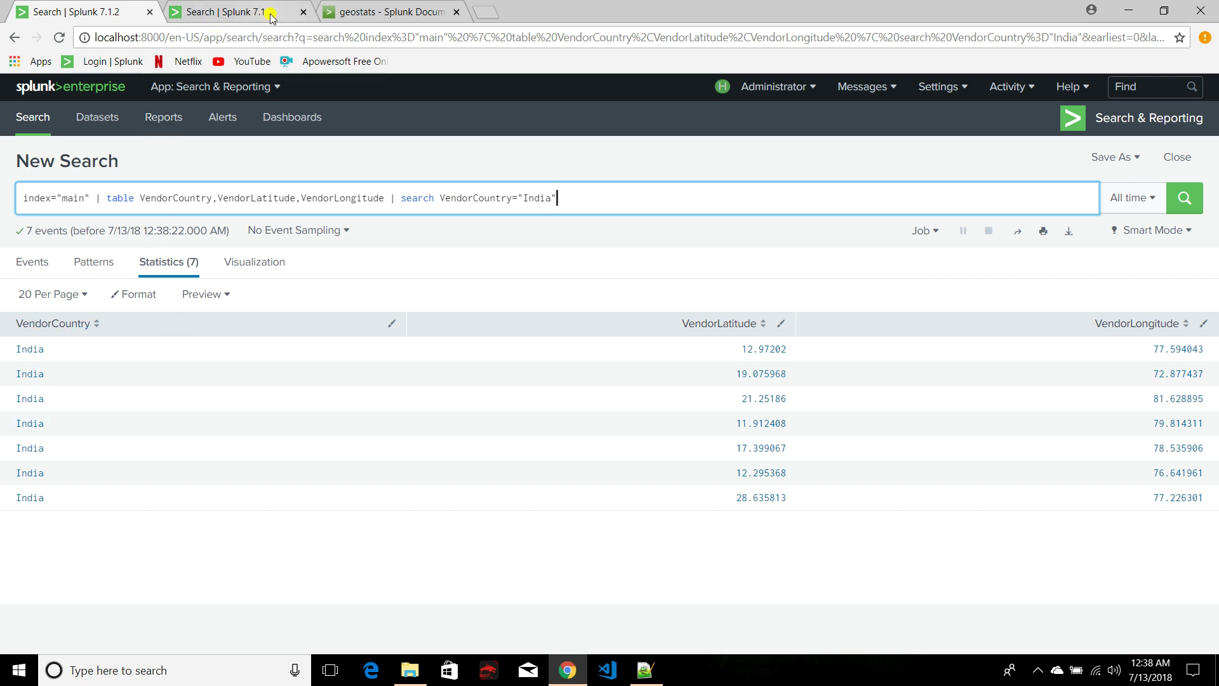
- Return to the map of the geostats search and review the available visualization types, keeping Cluster Map
left_click(241, 16)
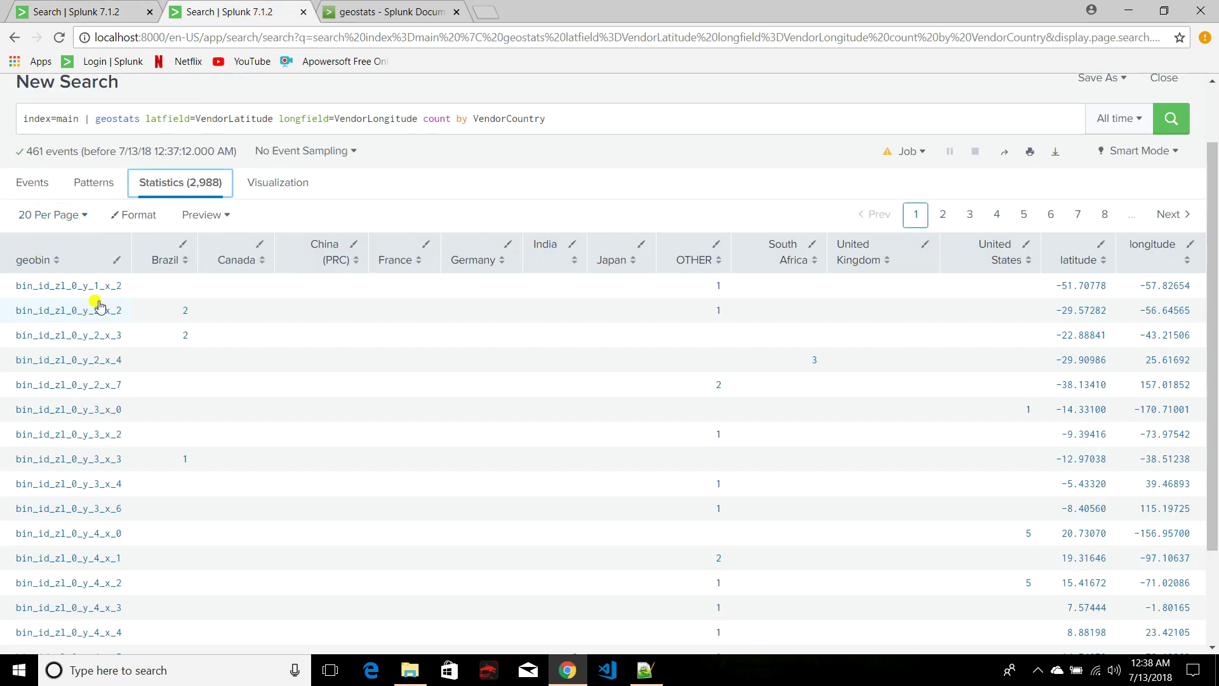
scroll(95, 298, "up", 2)
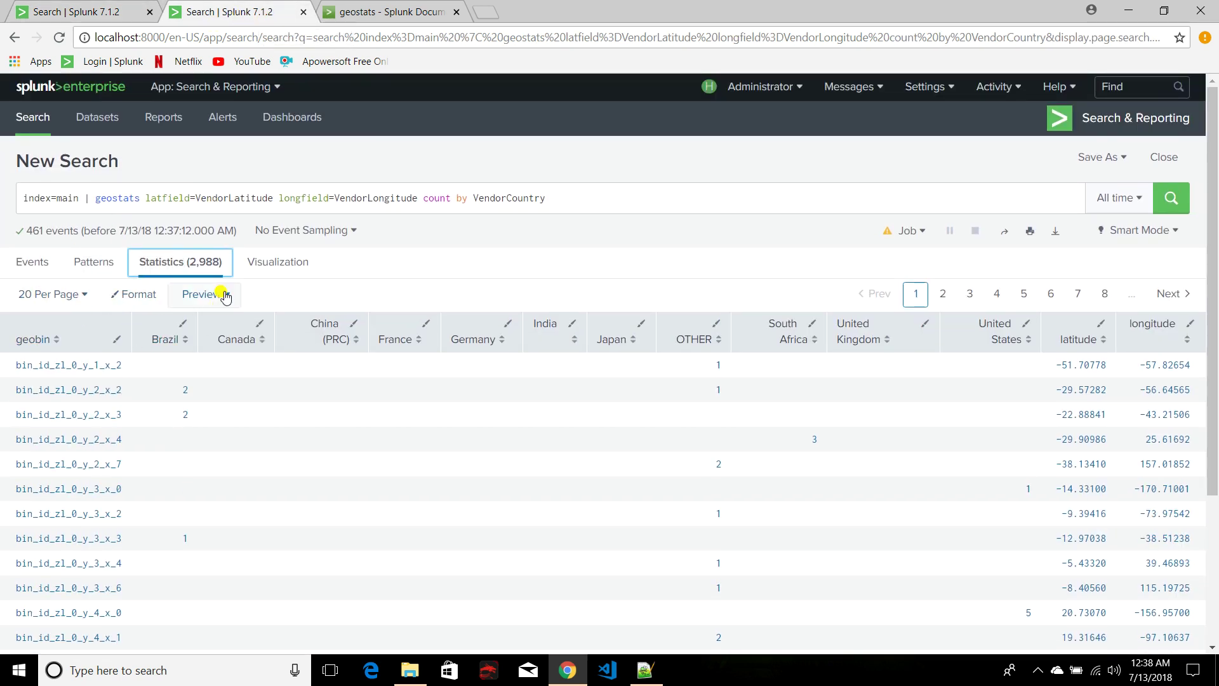
left_click(279, 267)
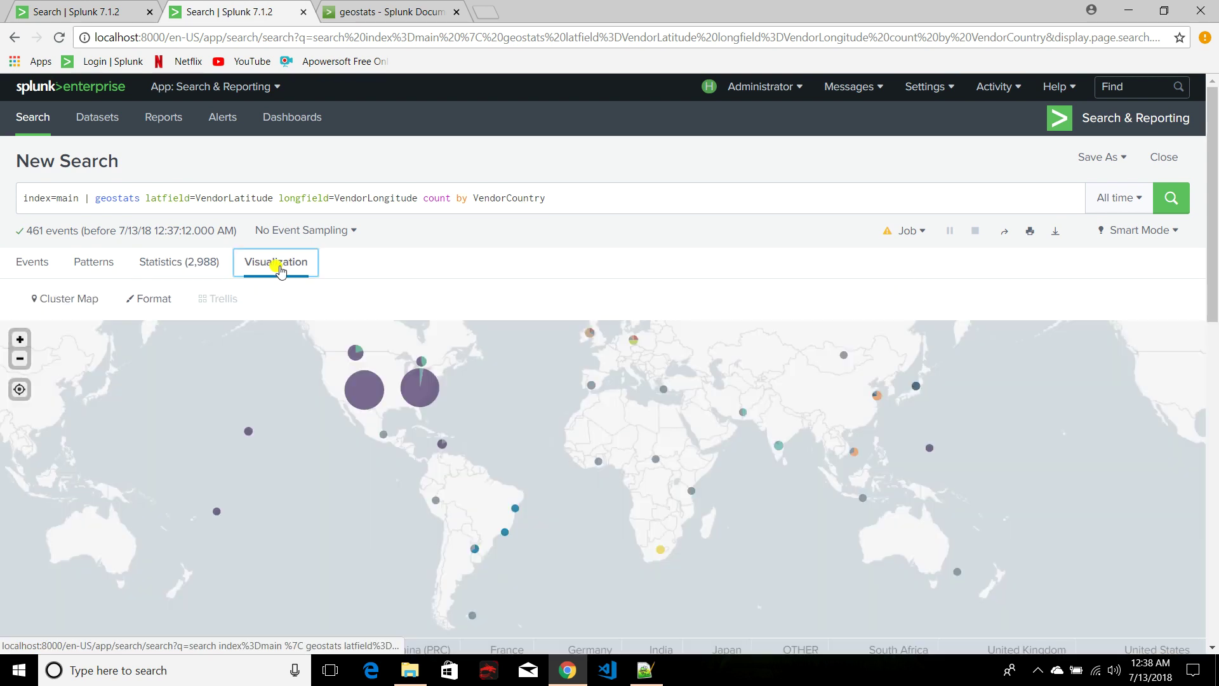
left_click(77, 306)
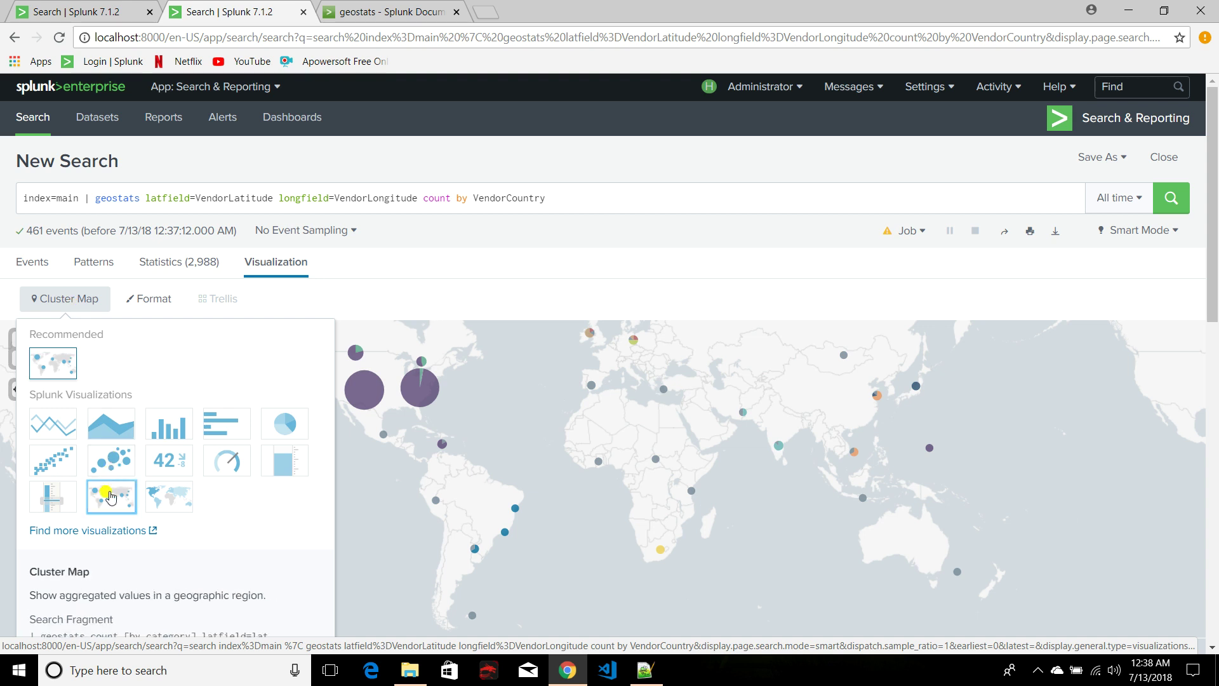
left_click(400, 173)
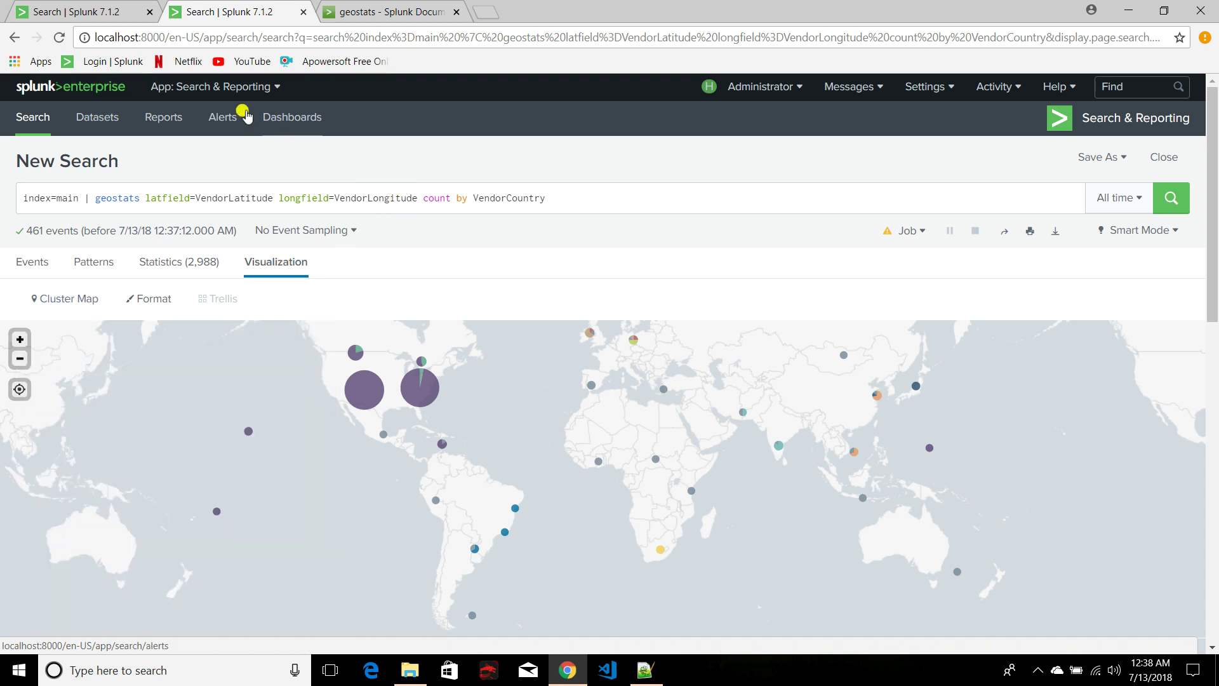
right_click(34, 127)
left_click(413, 149)
- Save the cluster map as a panel in a new dashboard titled "demo" and view that dashboard
left_click(1114, 163)
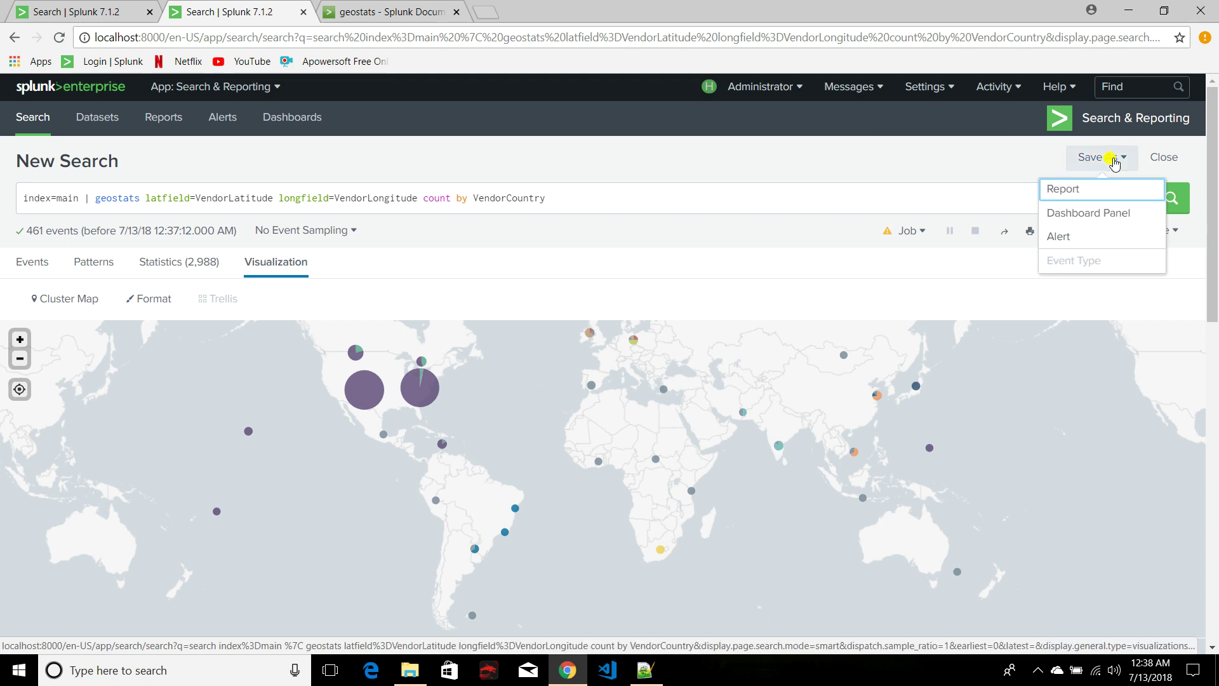
left_click(1100, 217)
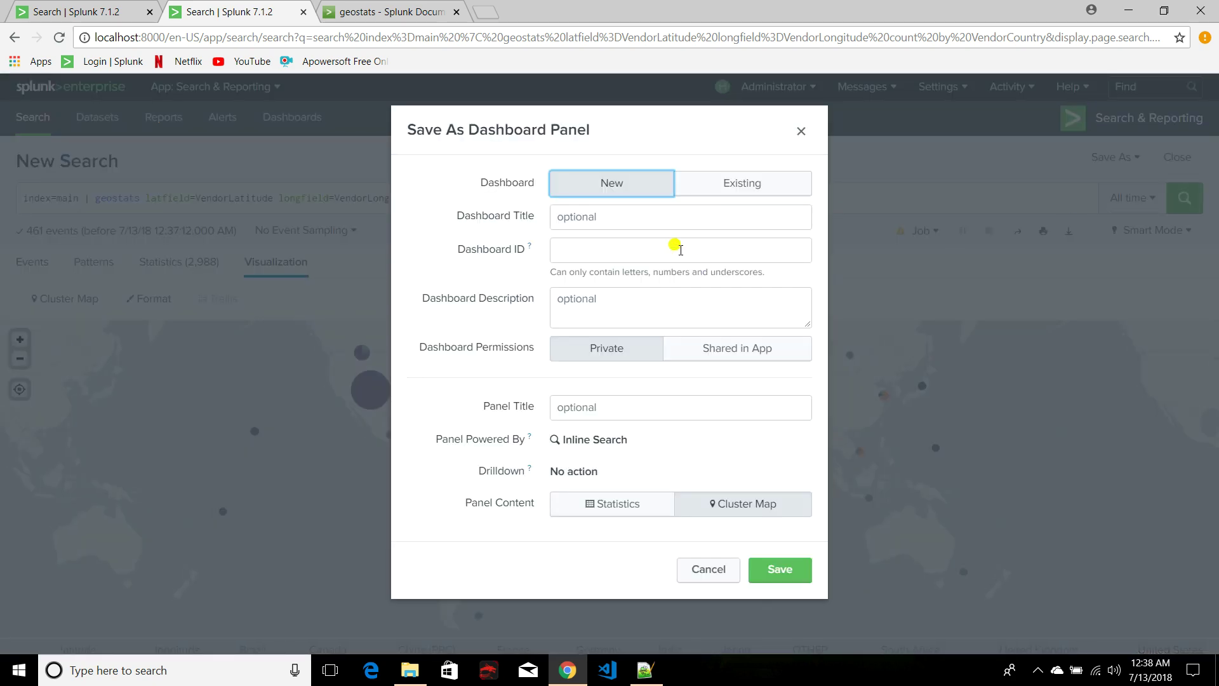
left_click(600, 217)
type("d")
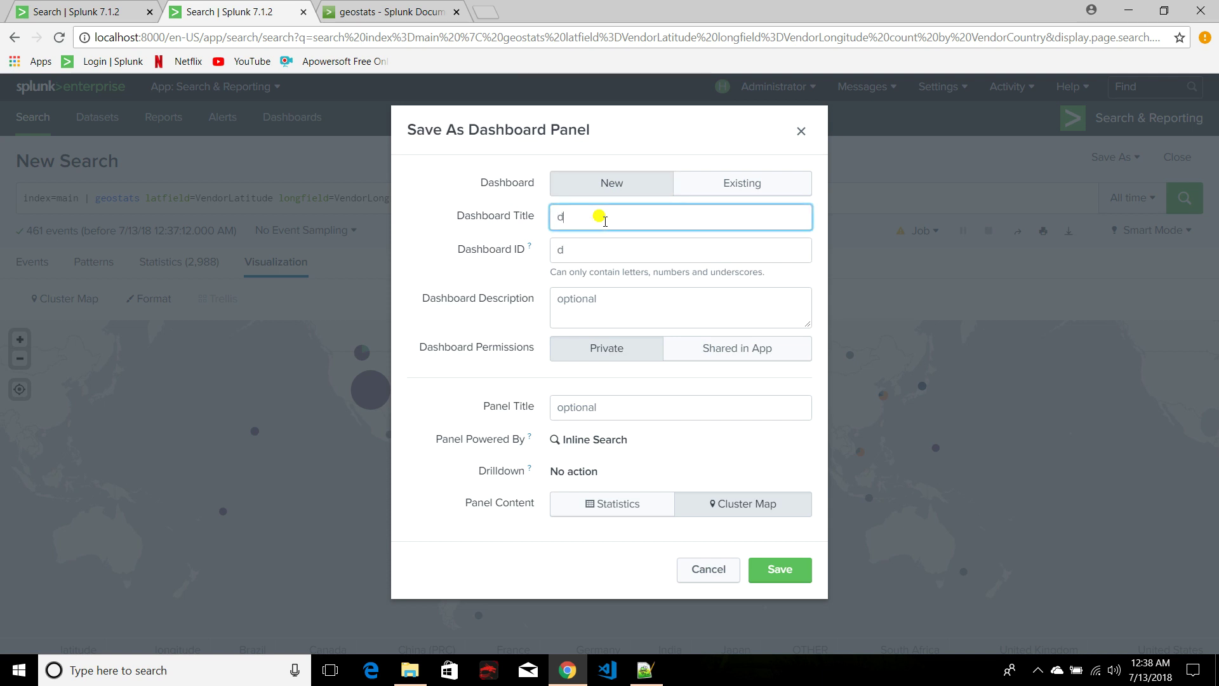
type("emo")
left_click(792, 570)
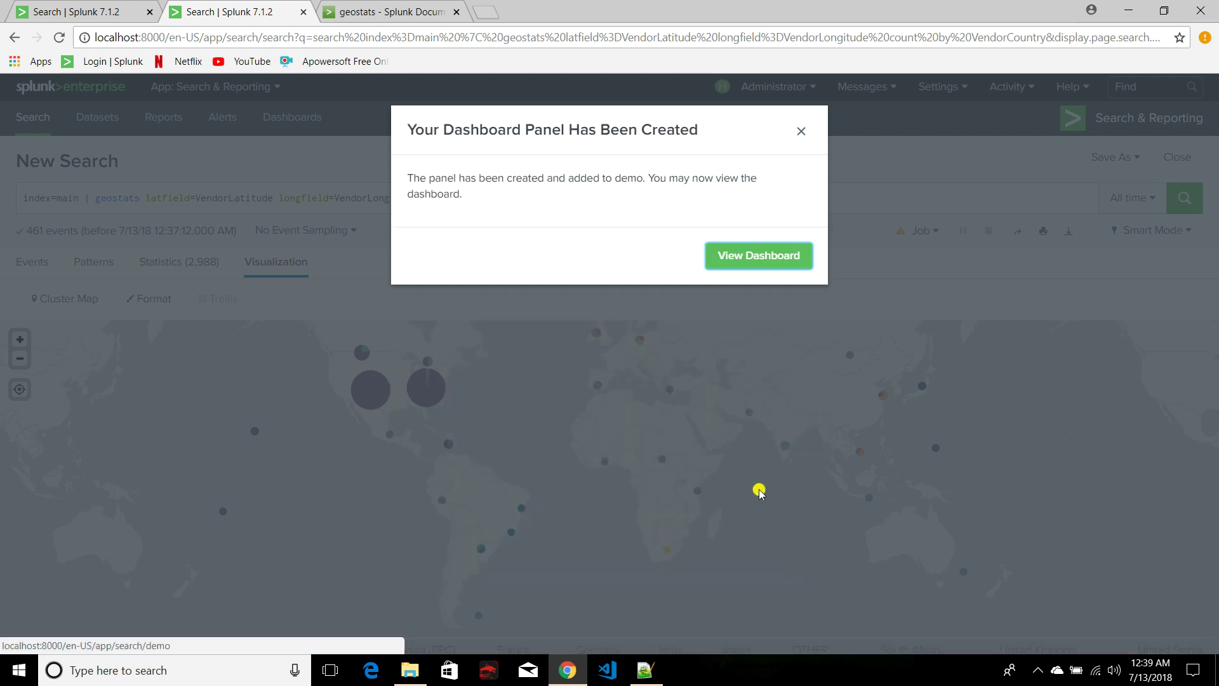
right_click(763, 265)
left_click(741, 267)
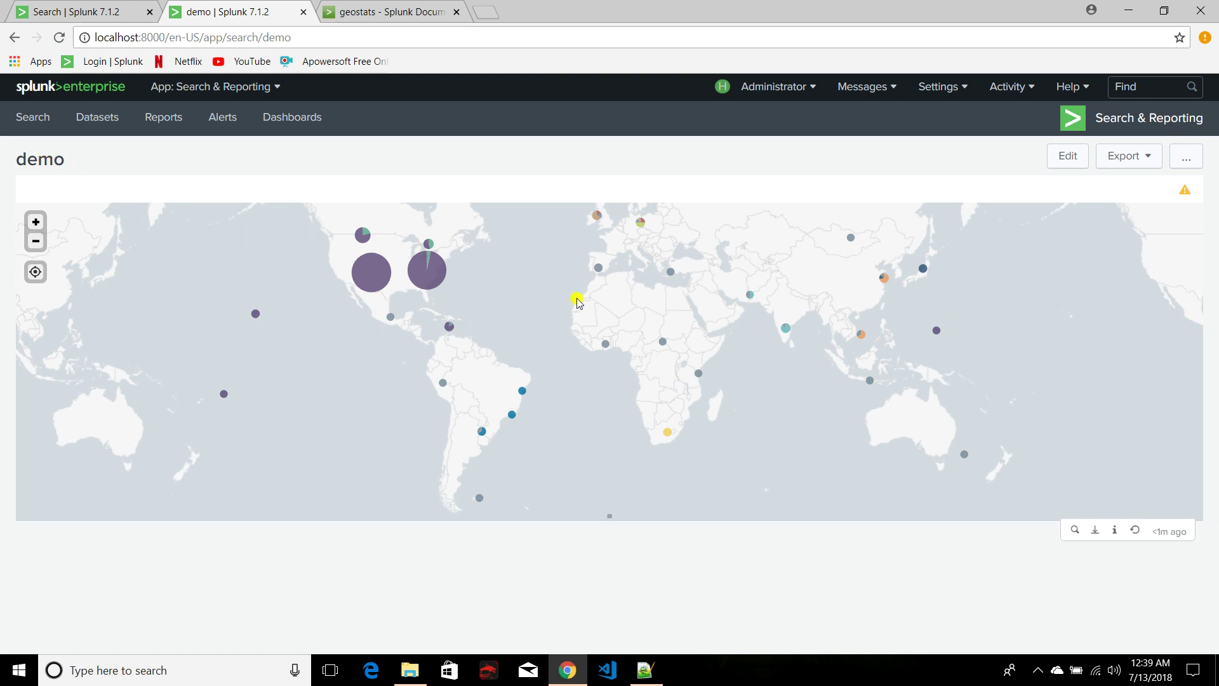
- Open a blank search page in a new browser tab from the India table search
left_click(73, 14)
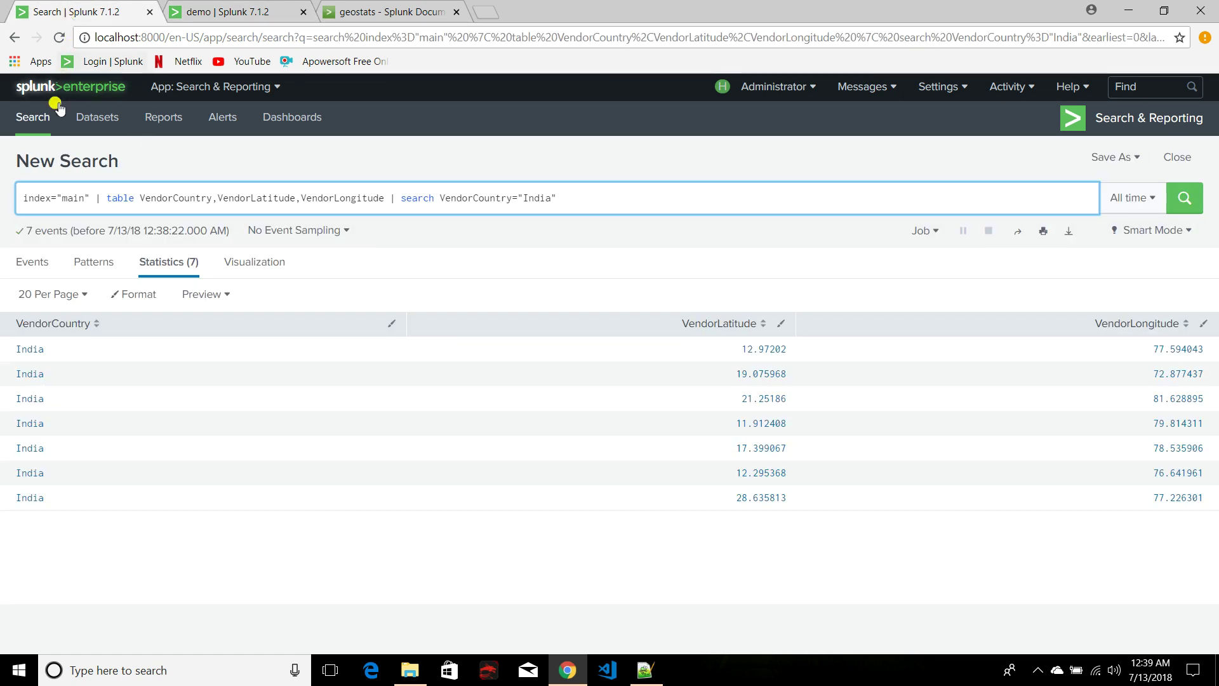
left_click(213, 13)
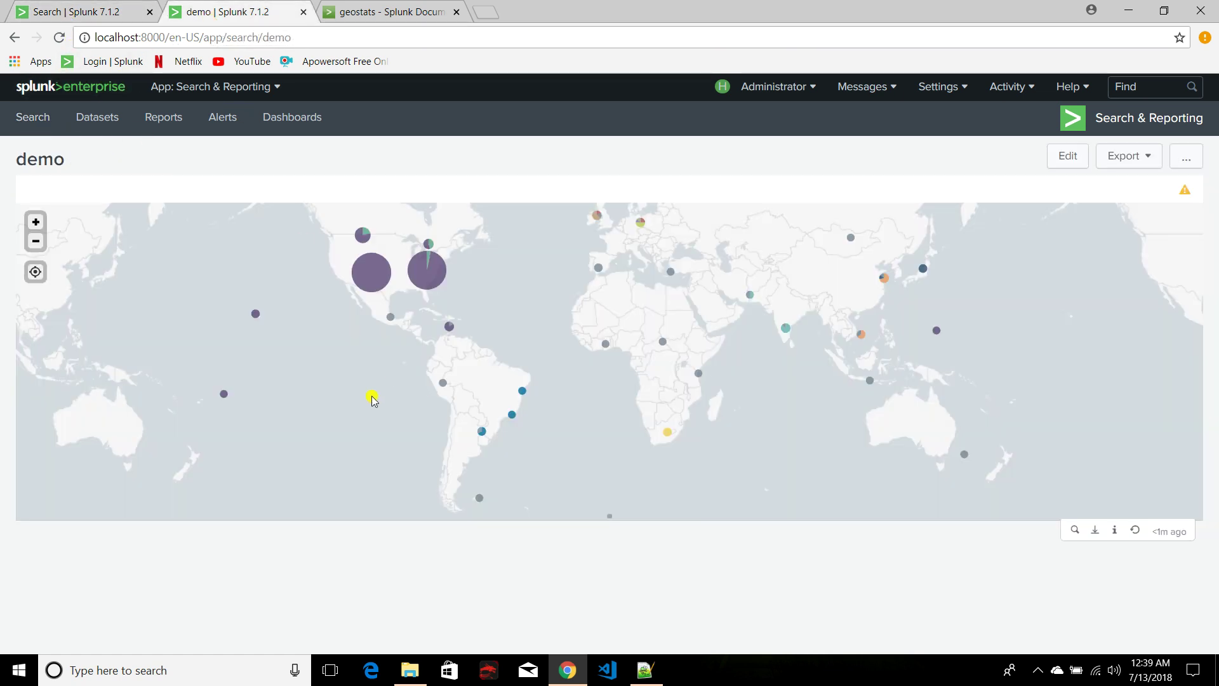
left_click(70, 14)
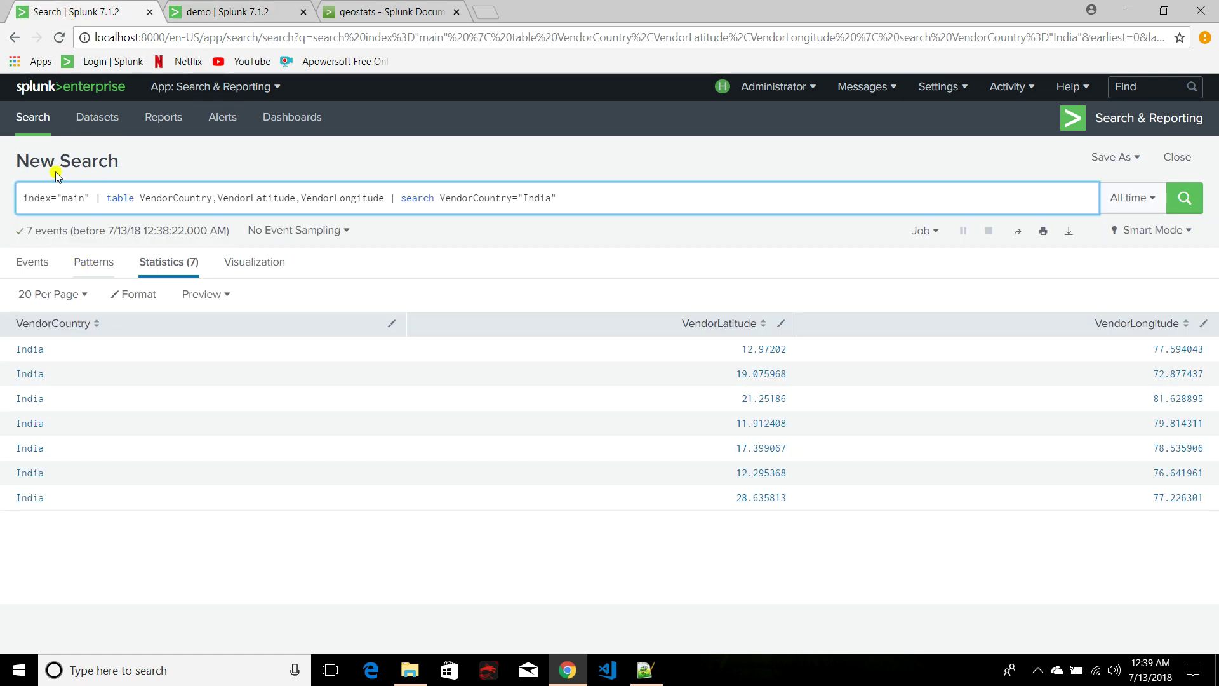
right_click(30, 115)
left_click(55, 124)
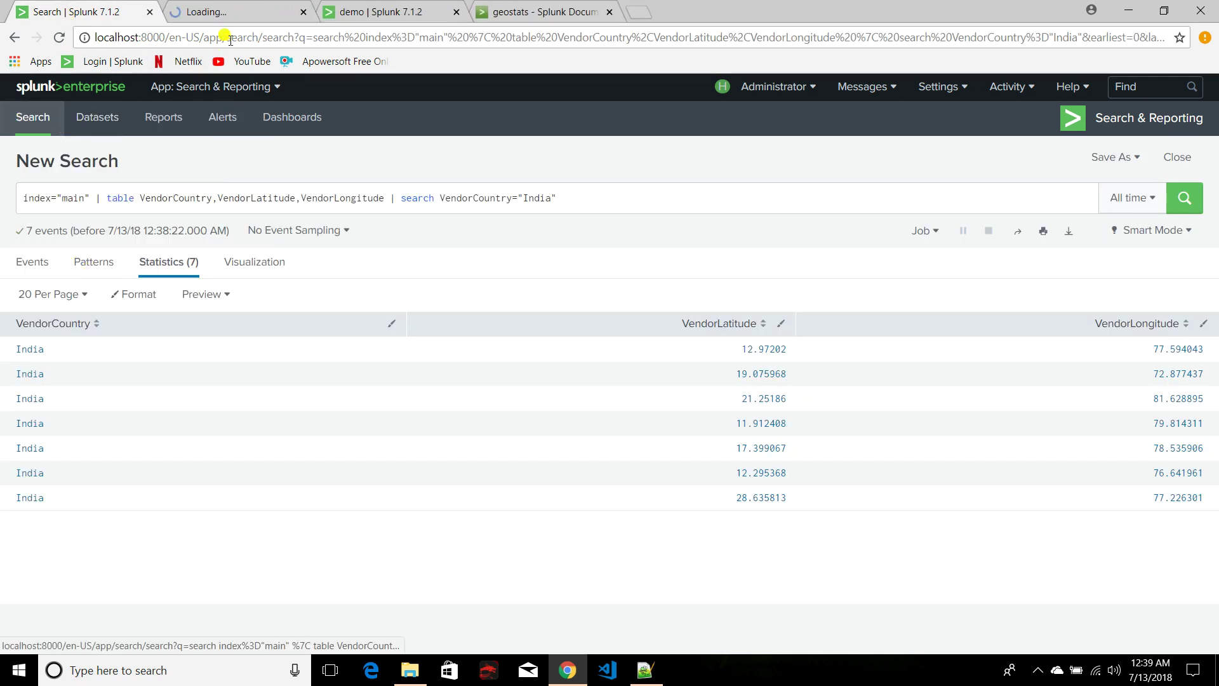
left_click(226, 12)
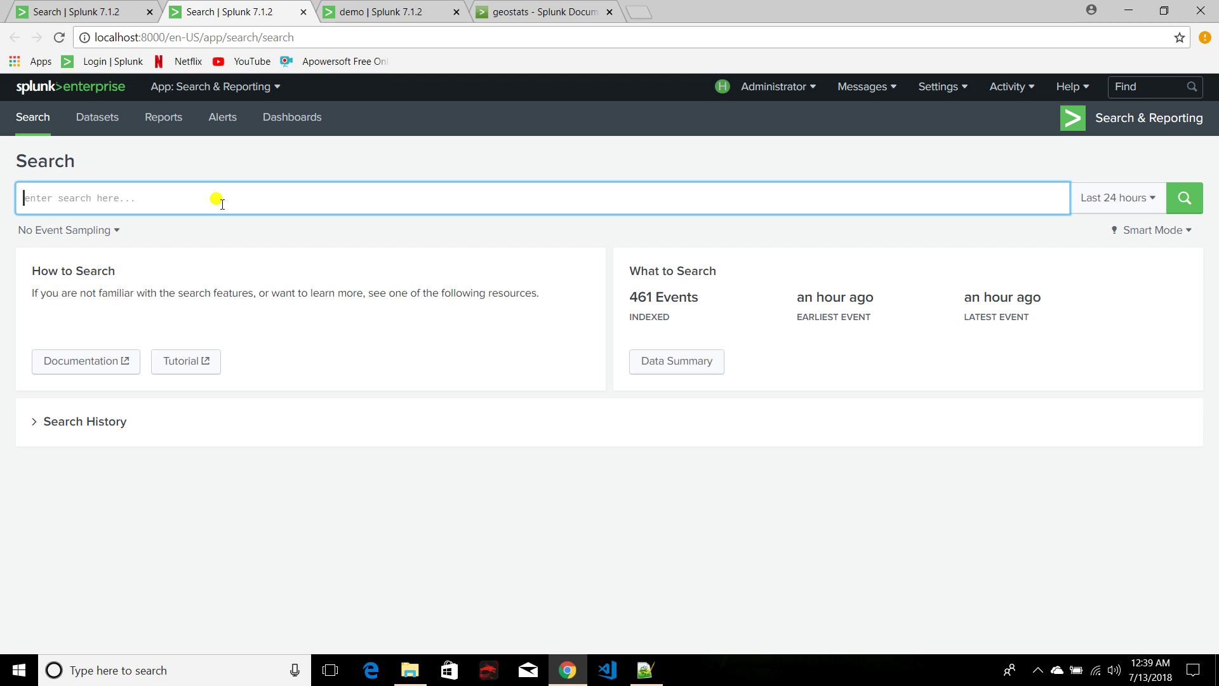
- Enter the query | inputlookup geo_countries, taking the geo_countries lookup from the suggestions
type("| ")
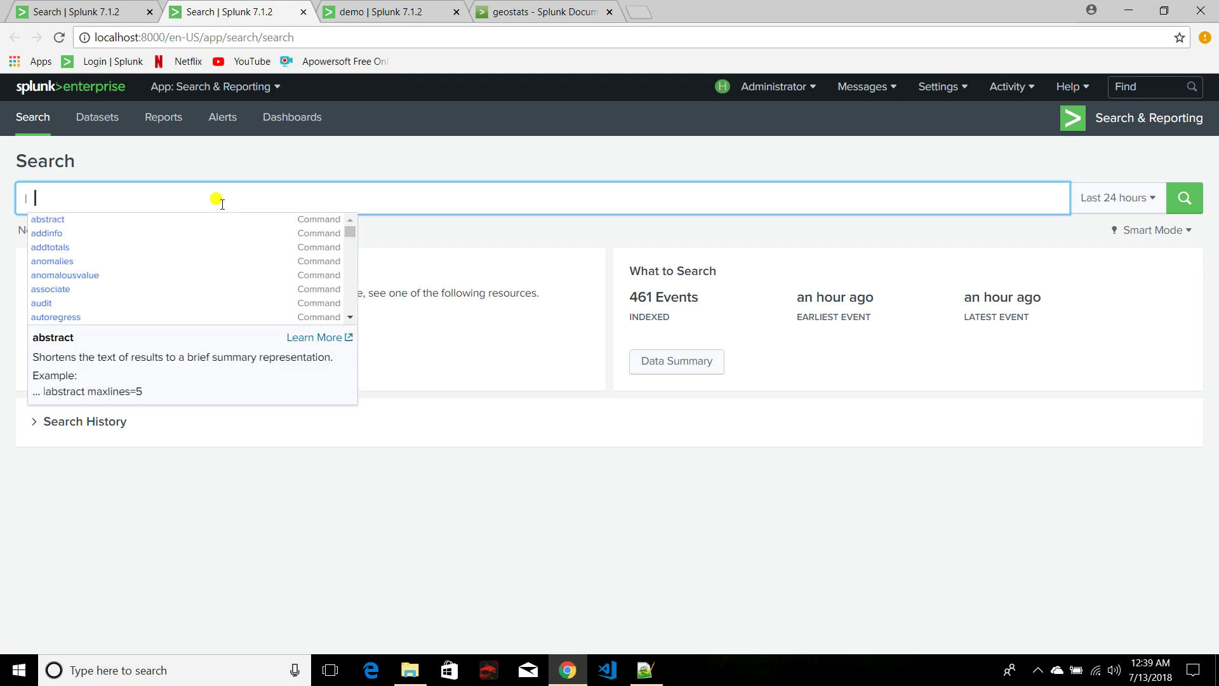
type("inpo")
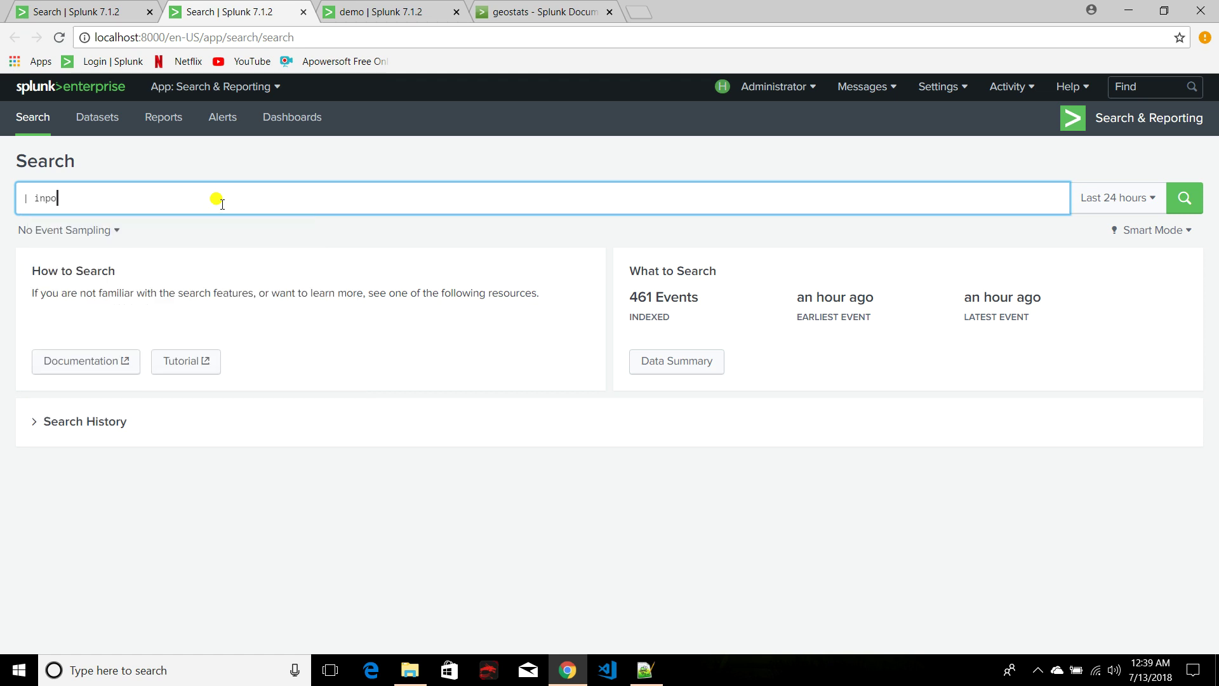
type("ut")
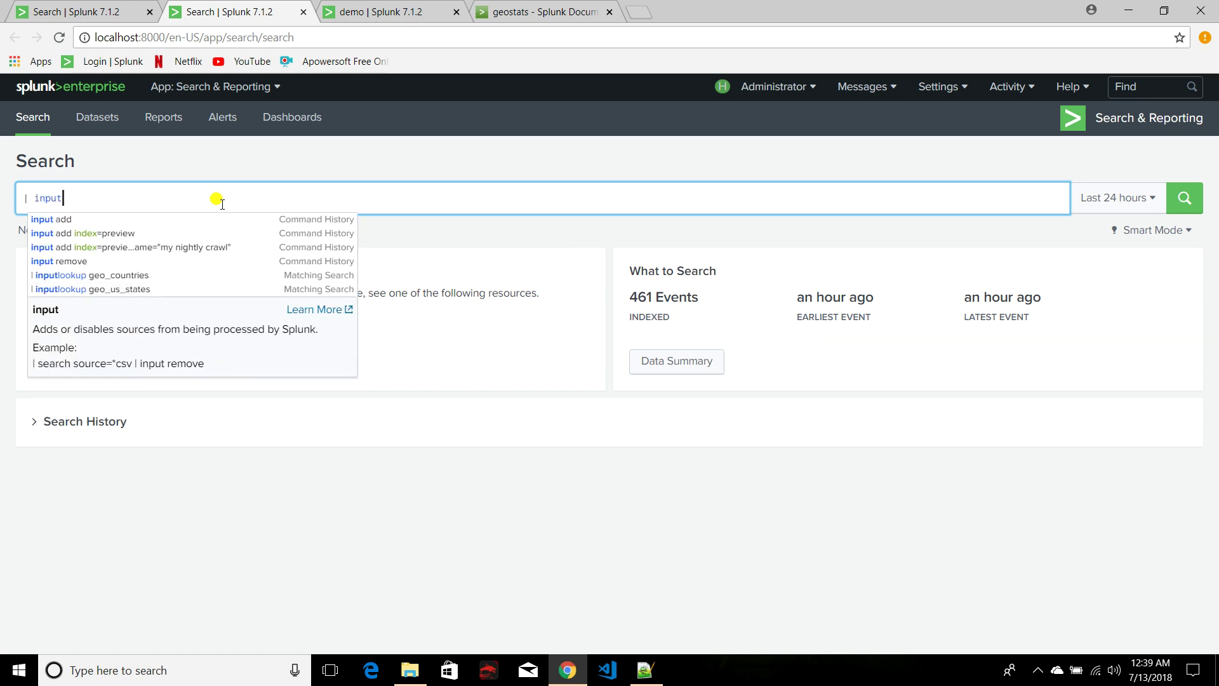
type("lookup")
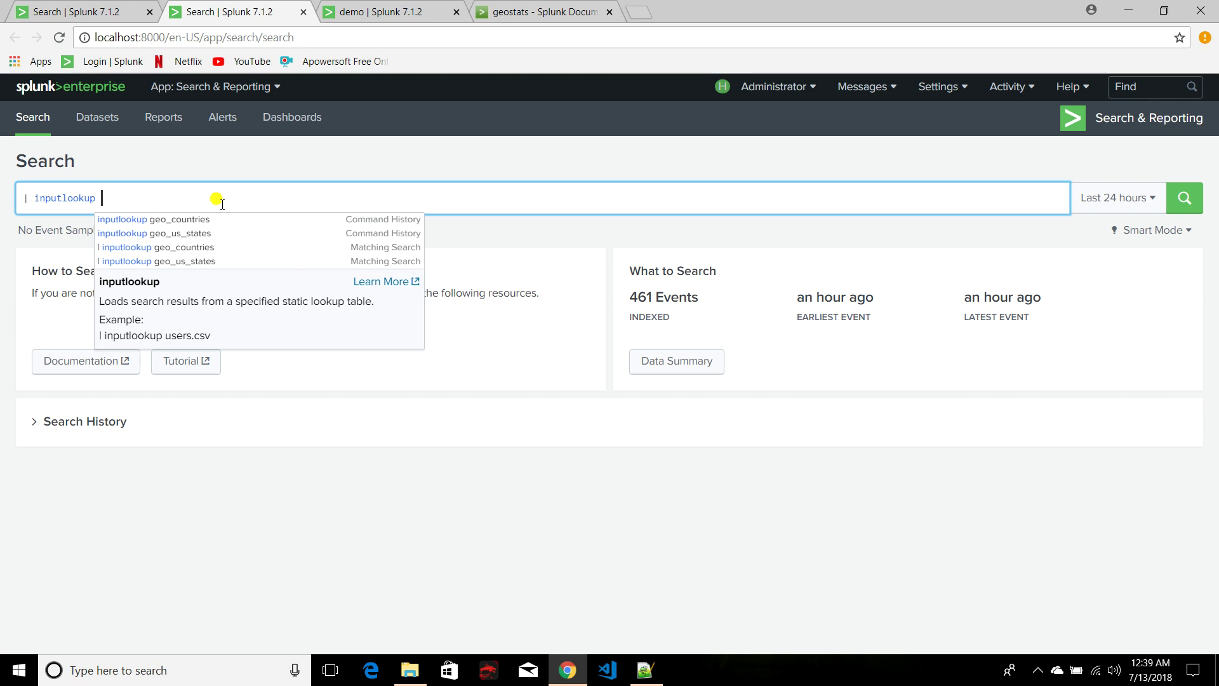
key("Down")
key("Return")
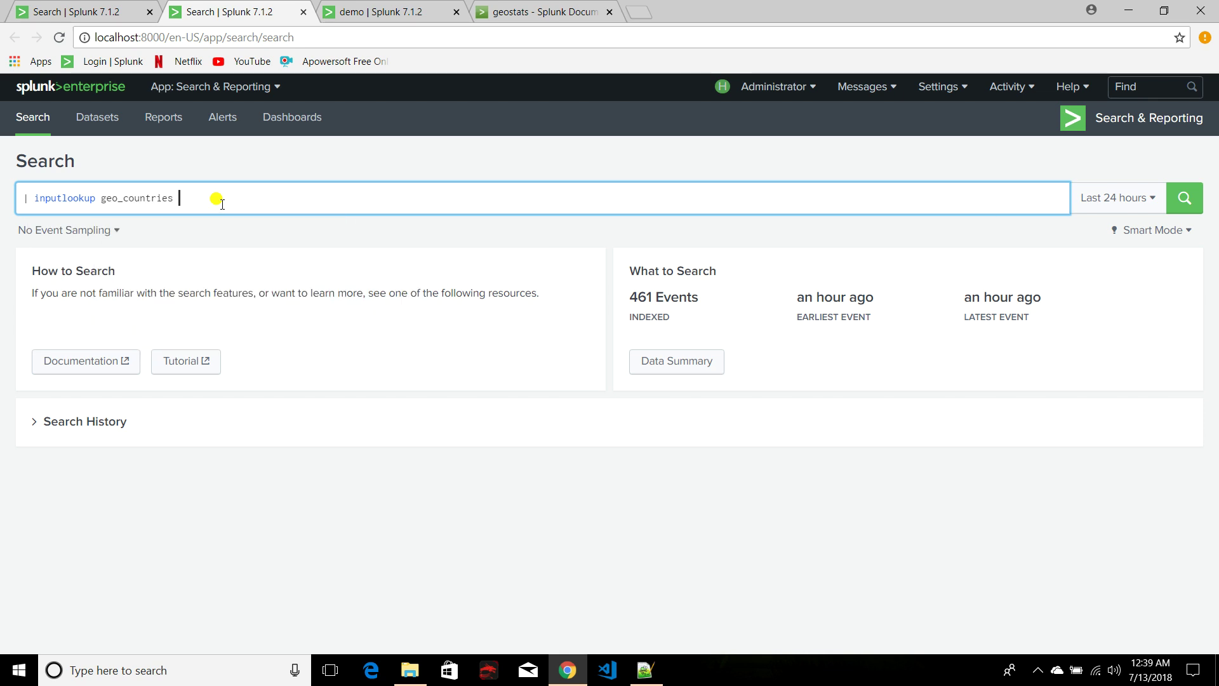
- Set the time range to All time and run the geo_countries lookup search
left_click(1132, 197)
left_click(1062, 292)
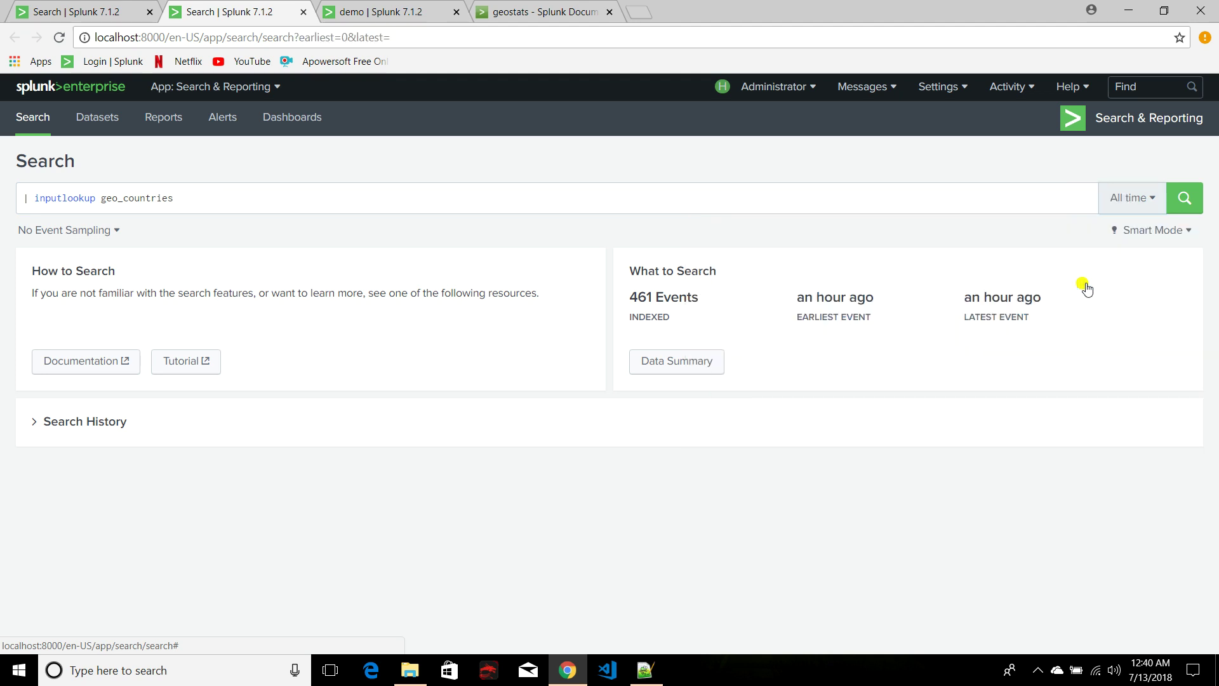
left_click(1184, 197)
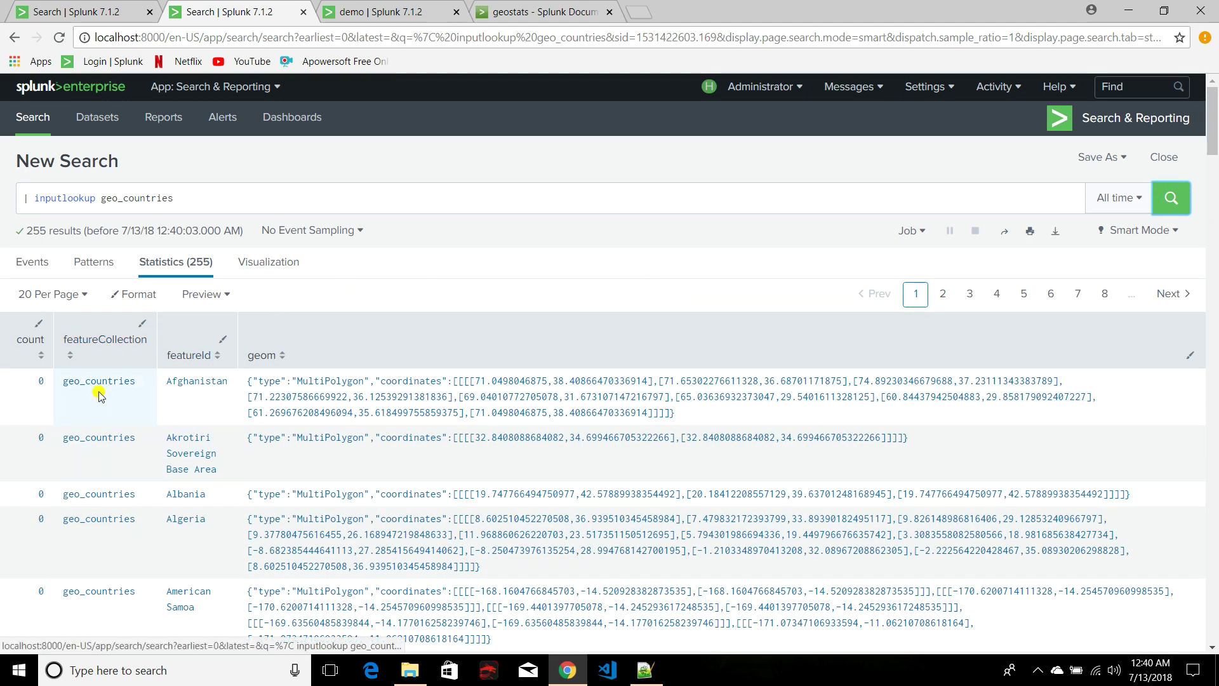
- Replace the lookup name with geo_us_states in the inputlookup query, run the search and look over the state results
double_click(130, 194)
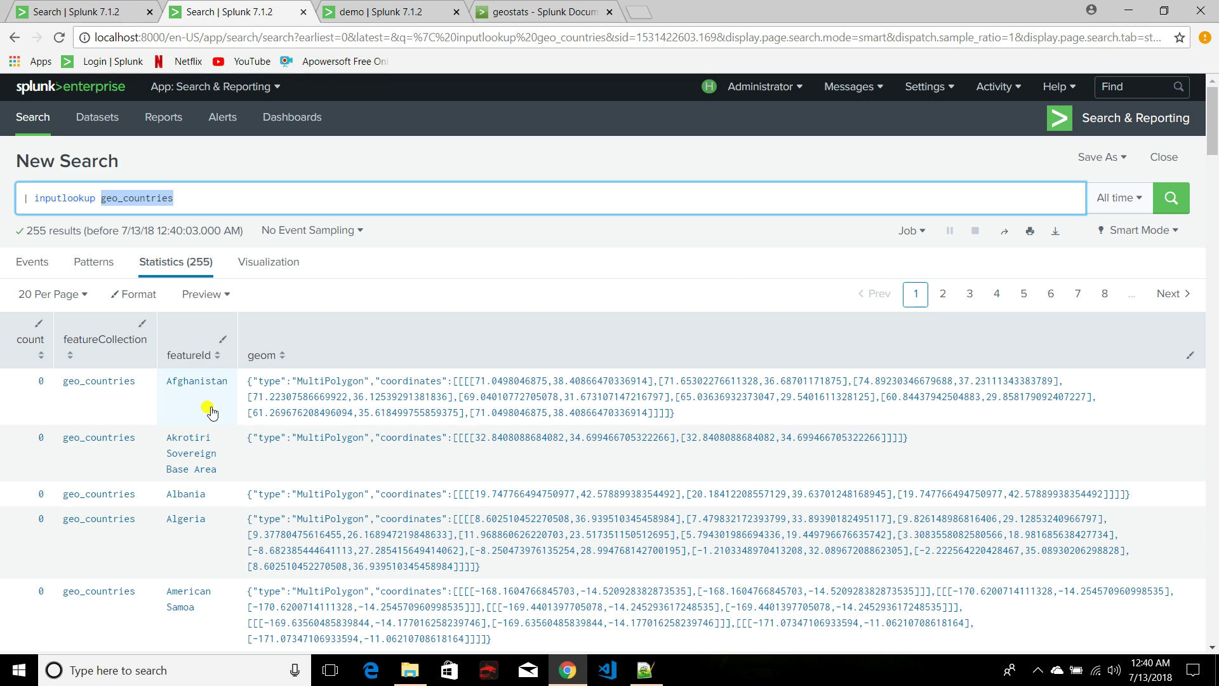
left_click(141, 198)
double_click(141, 198)
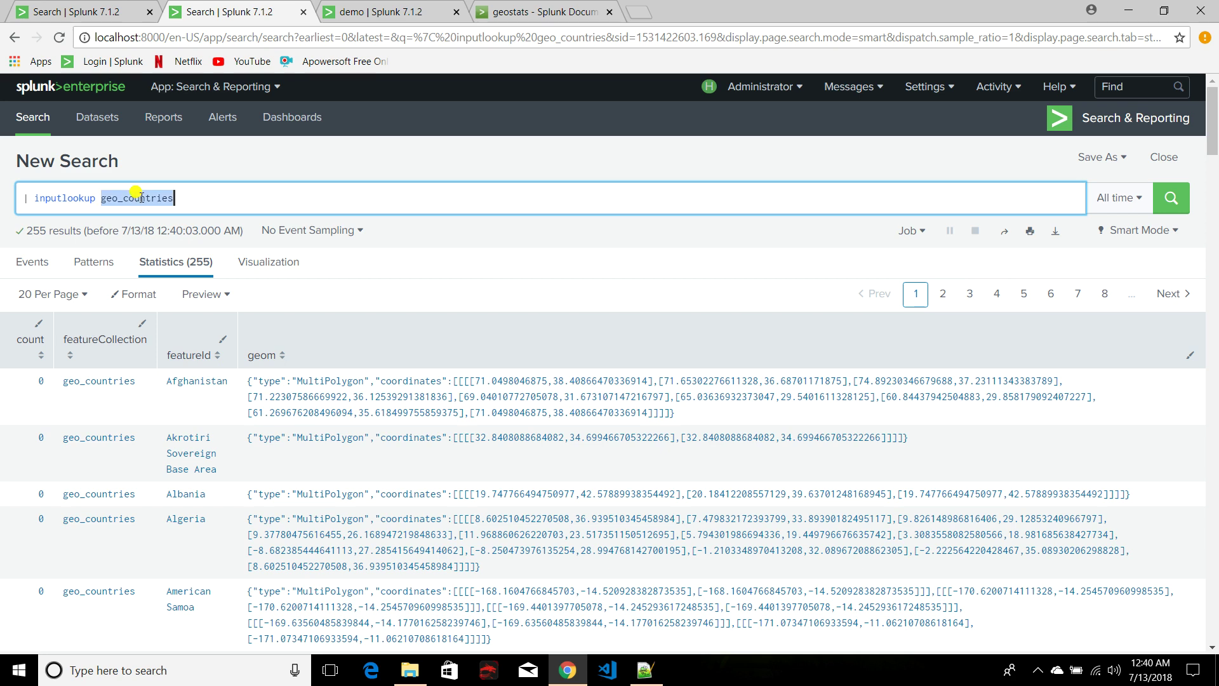
type("ge")
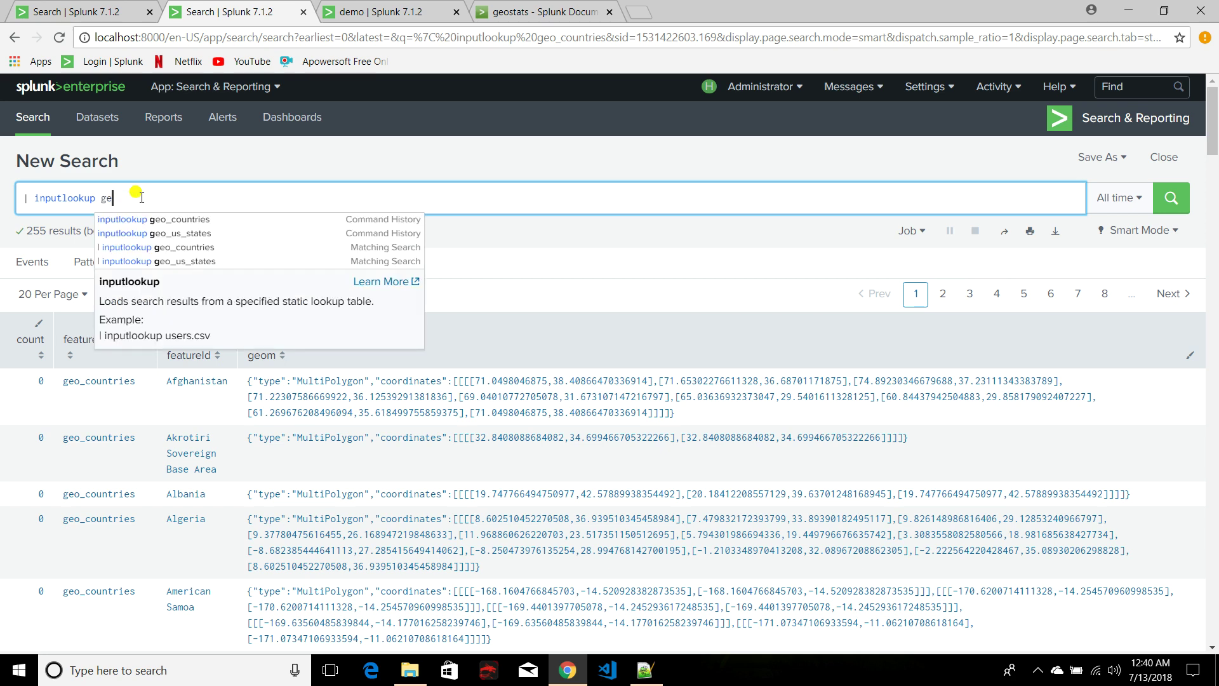
type("o_u")
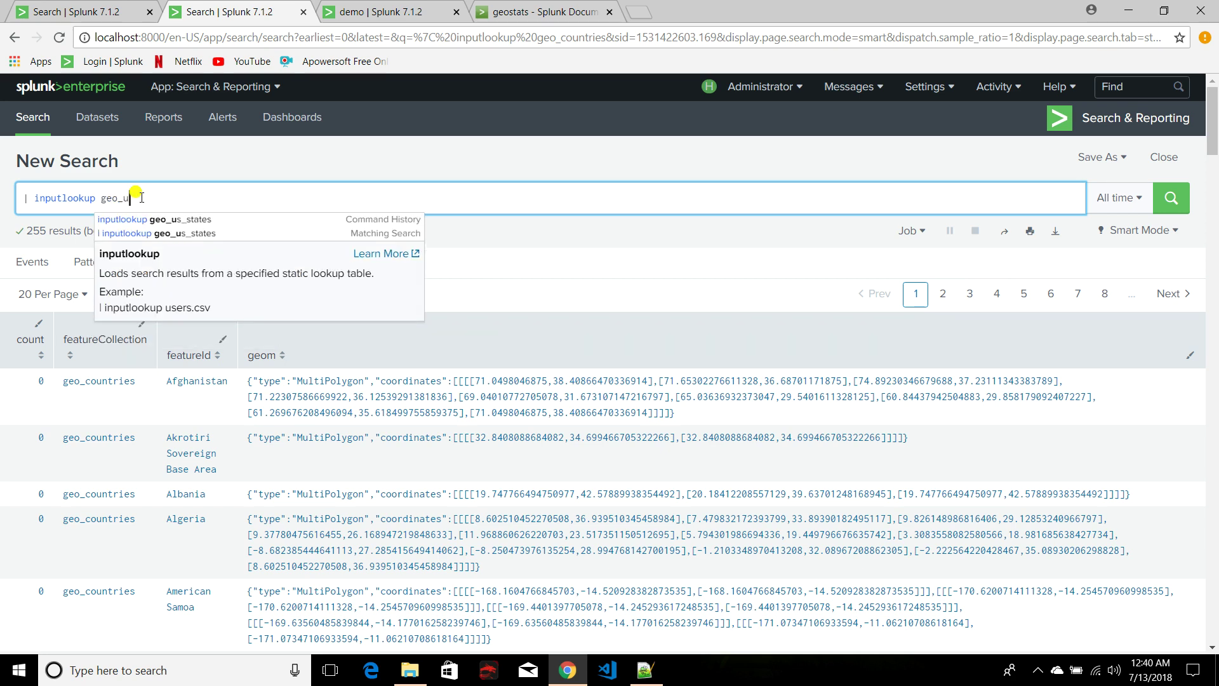
key("Down")
key("Return")
key("Return")
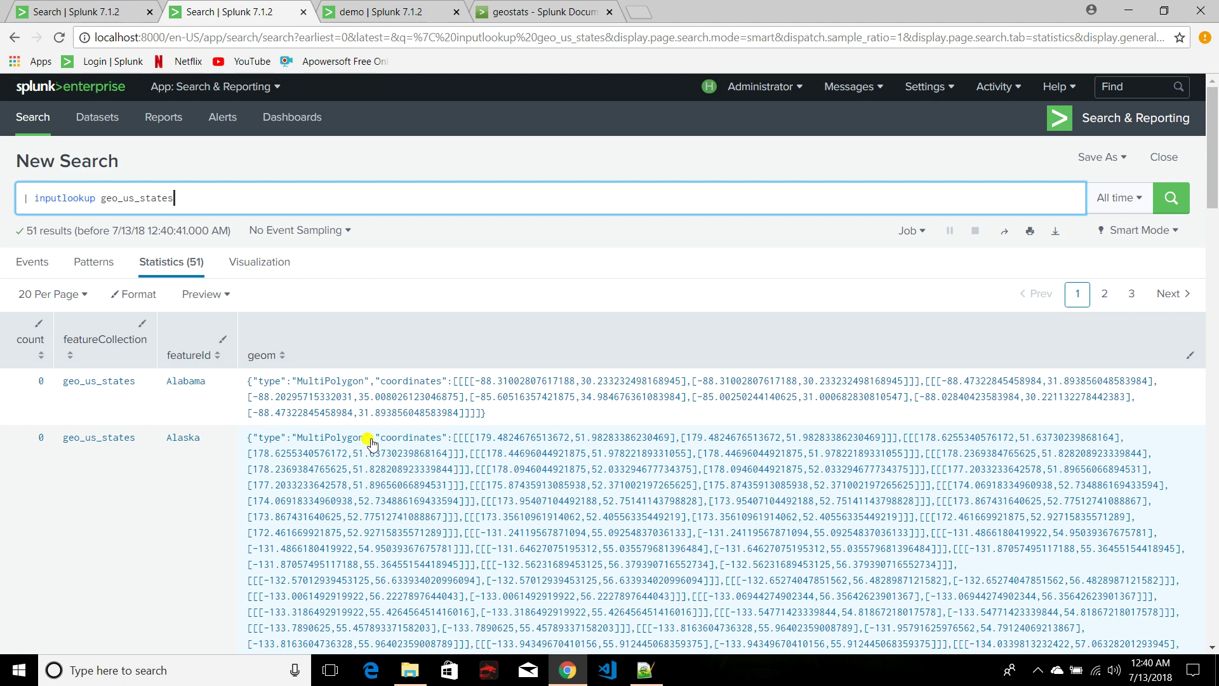
scroll(370, 443, "down", 1)
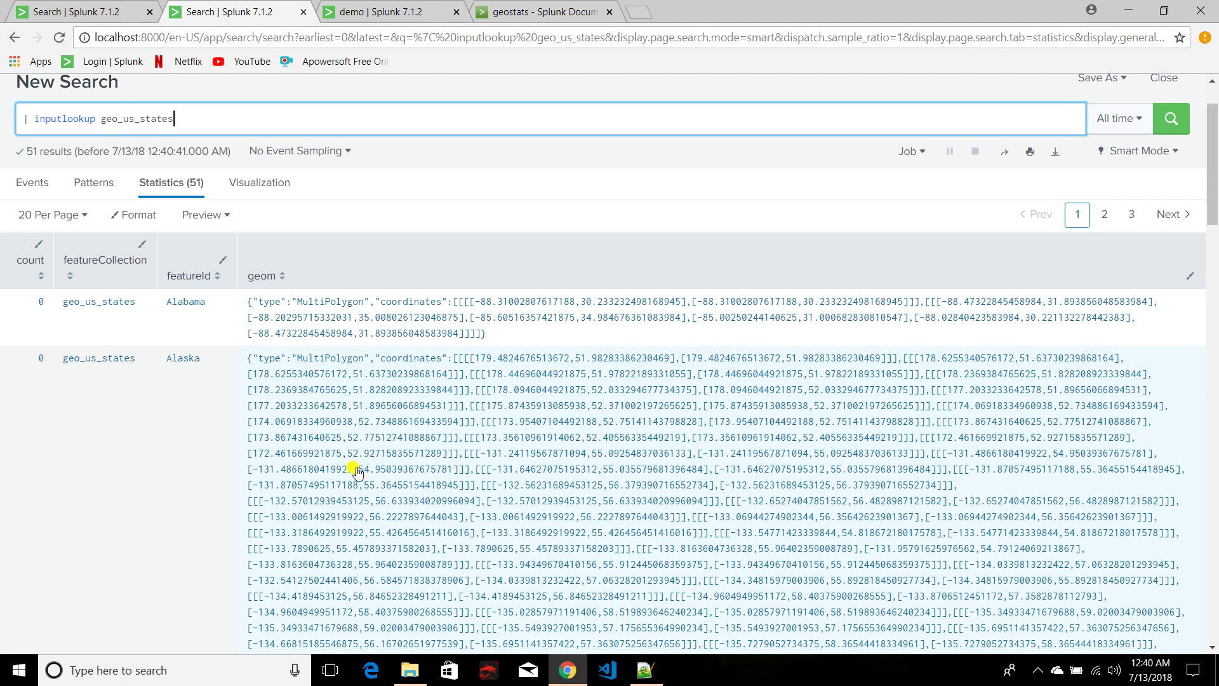
scroll(345, 471, "up", 1)
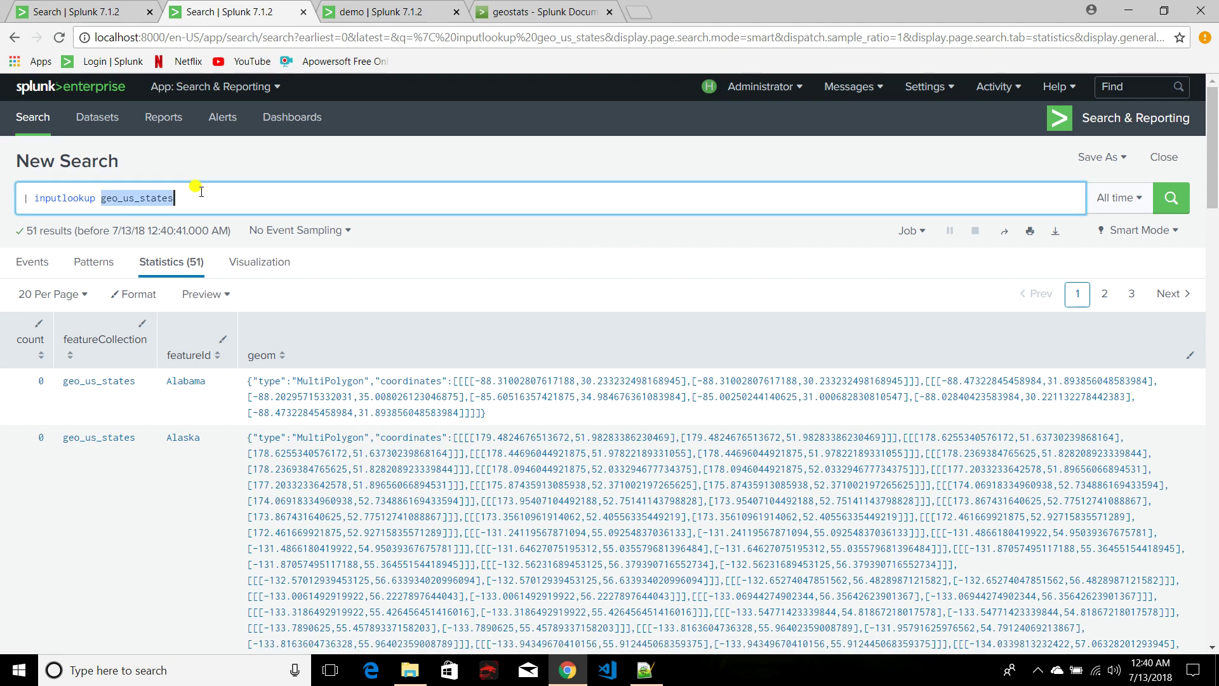
- Replace the query with index=main piped into the geom command
triple_click(200, 191)
key("BackSpace")
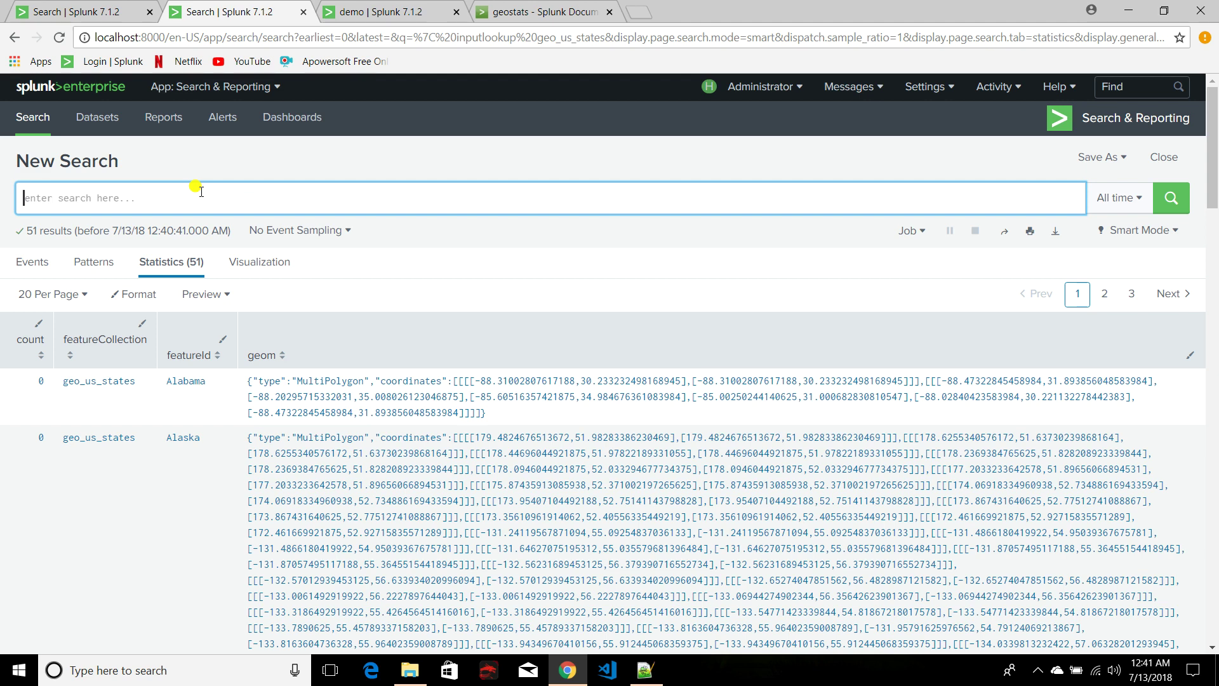
type("|")
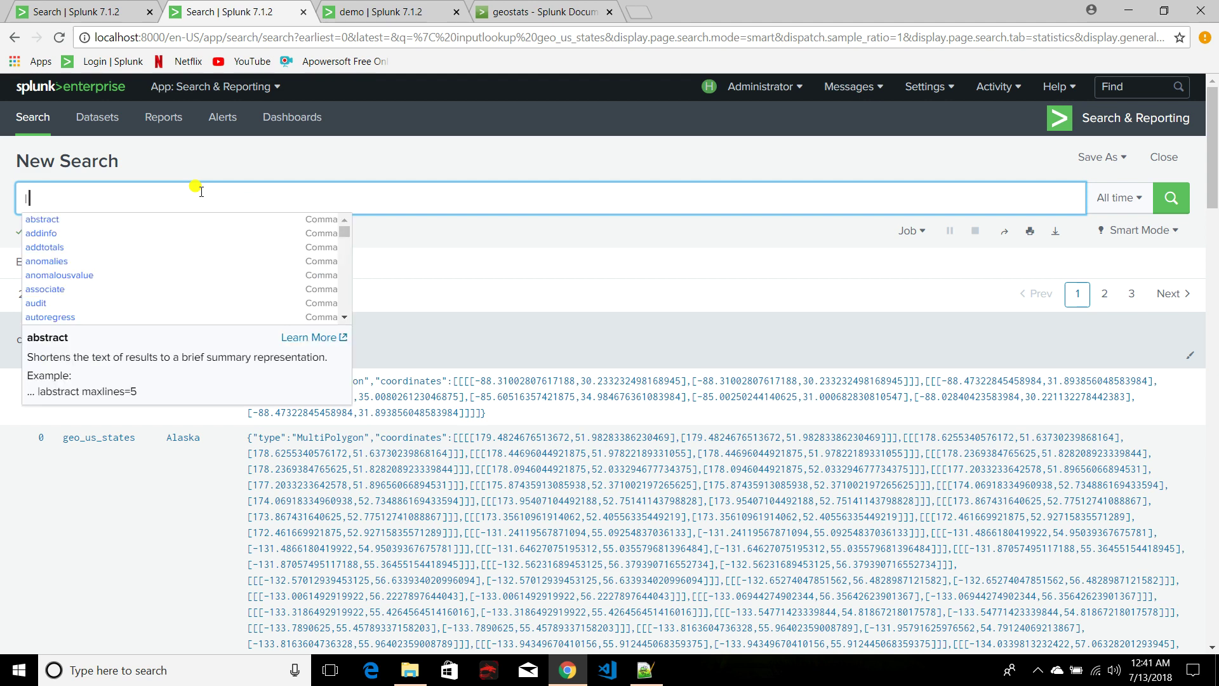
key("BackSpace")
type("inde")
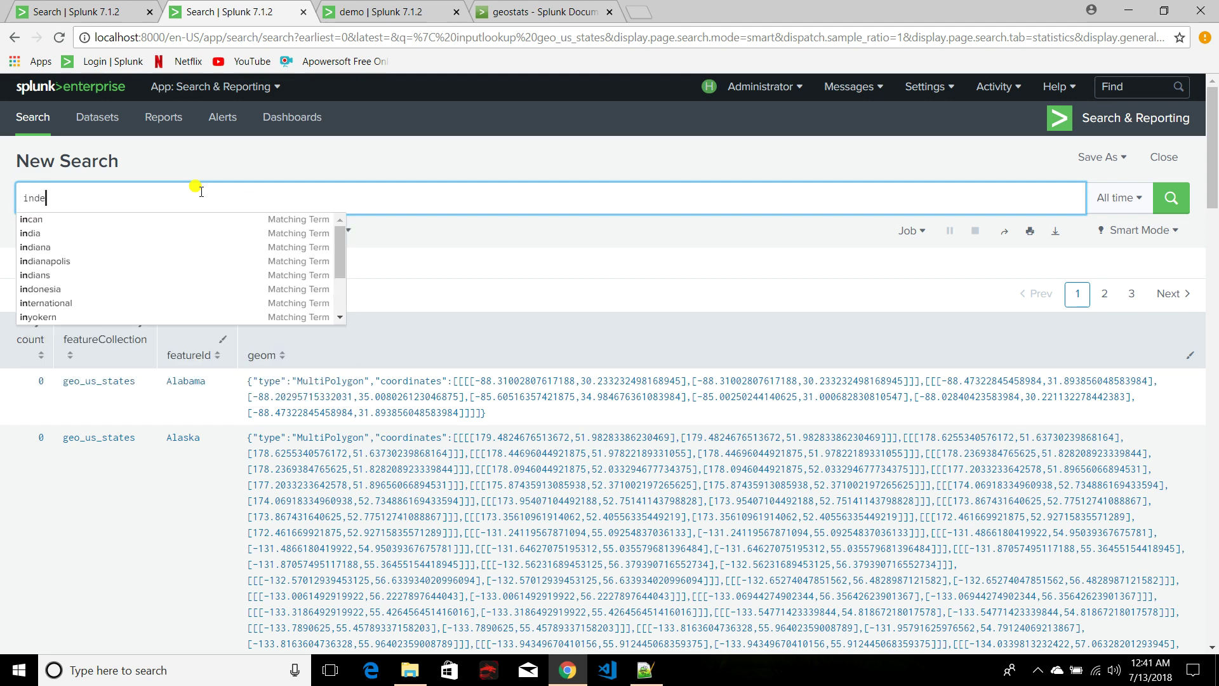
type("x=main")
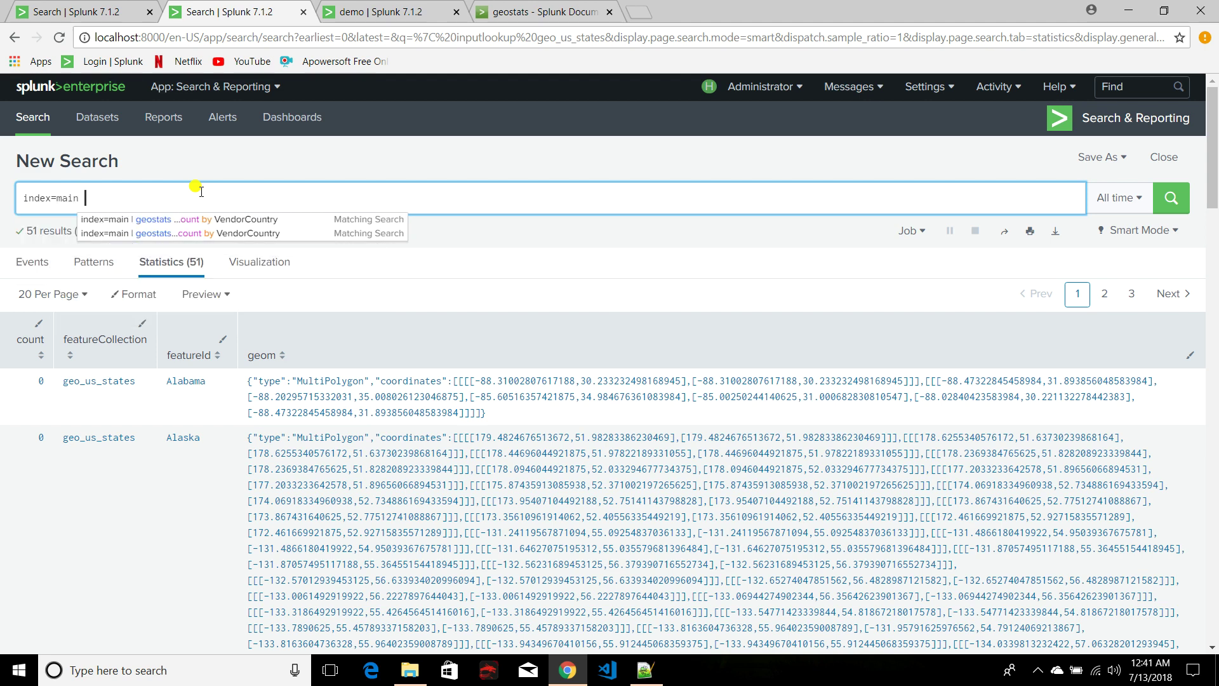
type(" | ge")
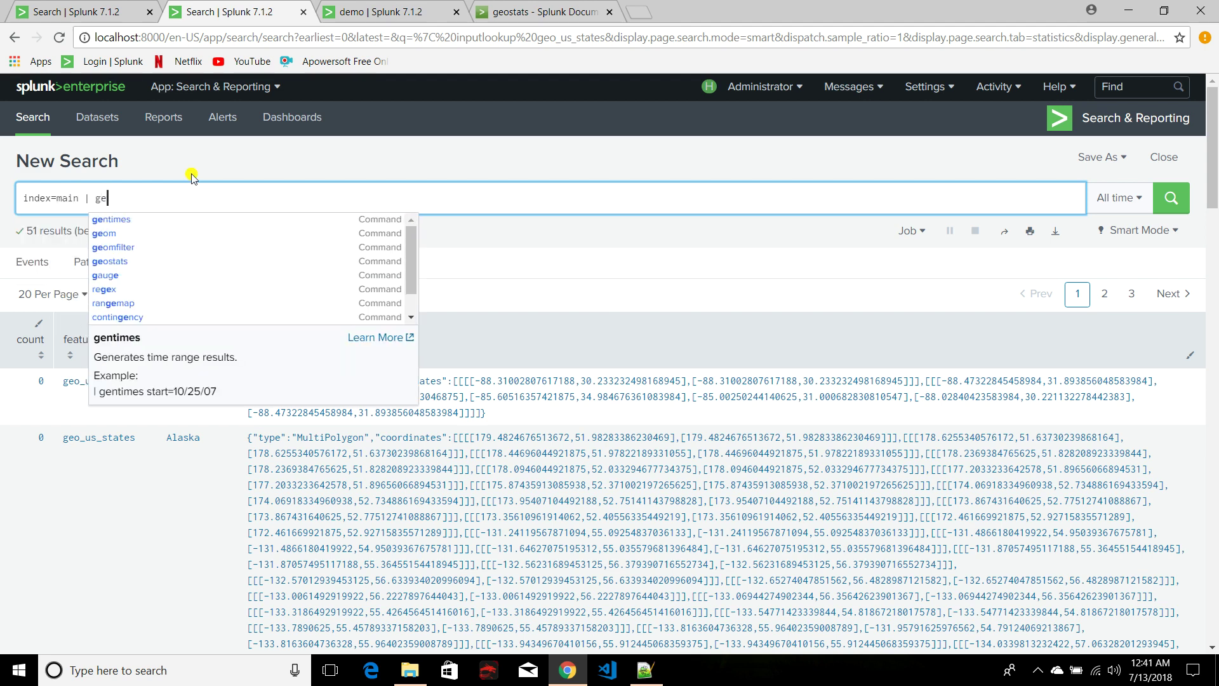
type("om")
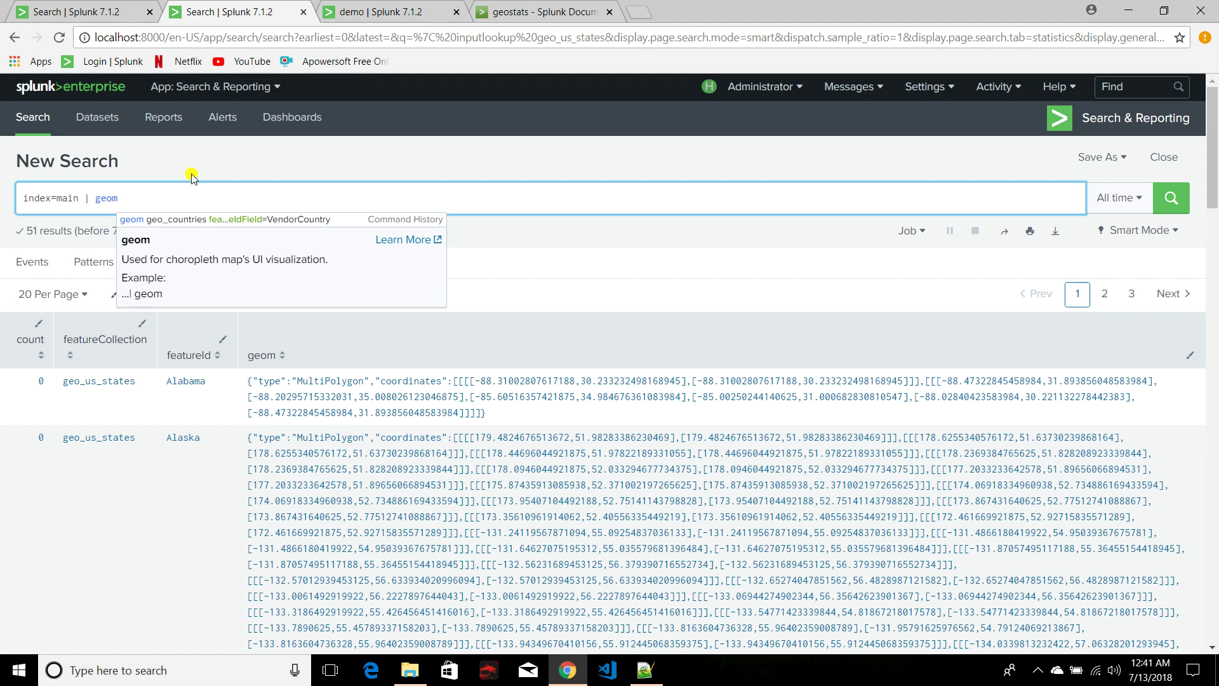
- Check the India vendor table in the other search tab and add geo_countries after the geom command
left_click(66, 11)
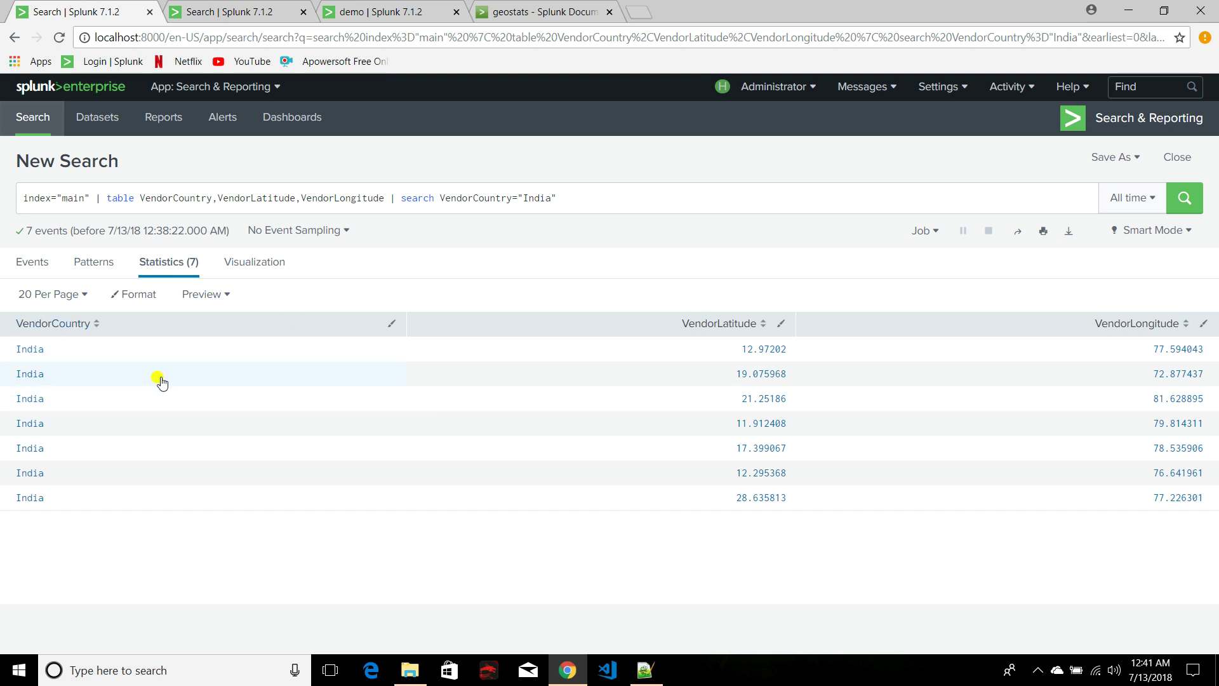
left_click(226, 12)
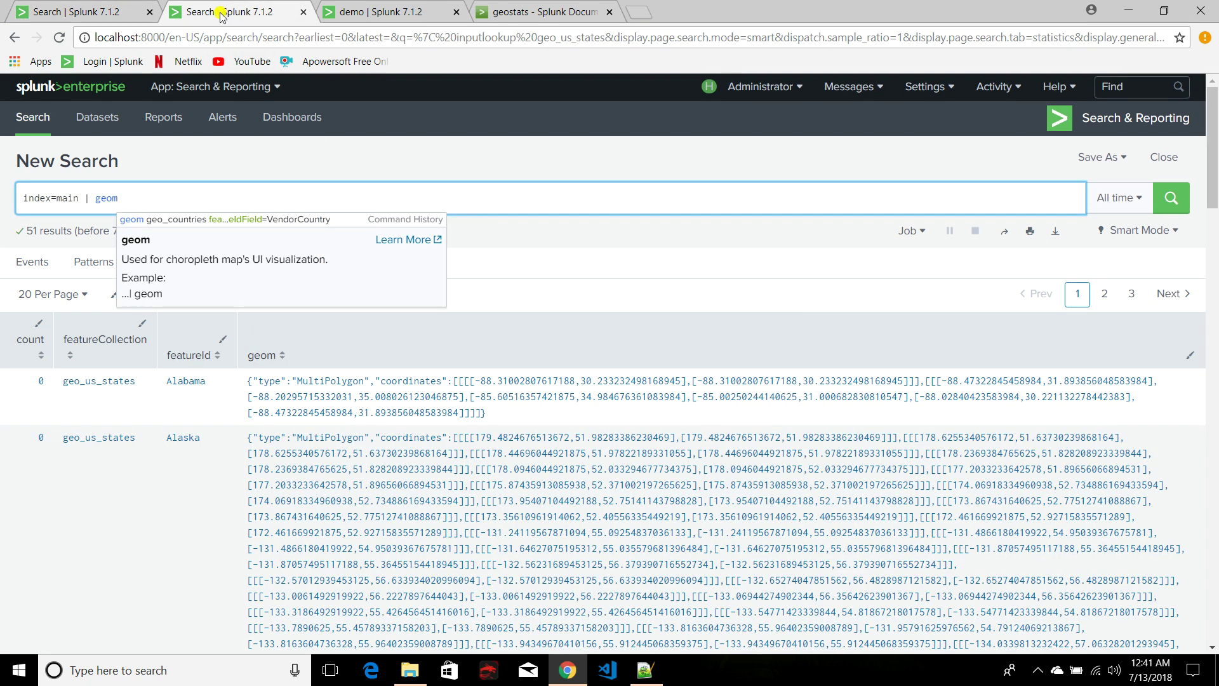
type("ge")
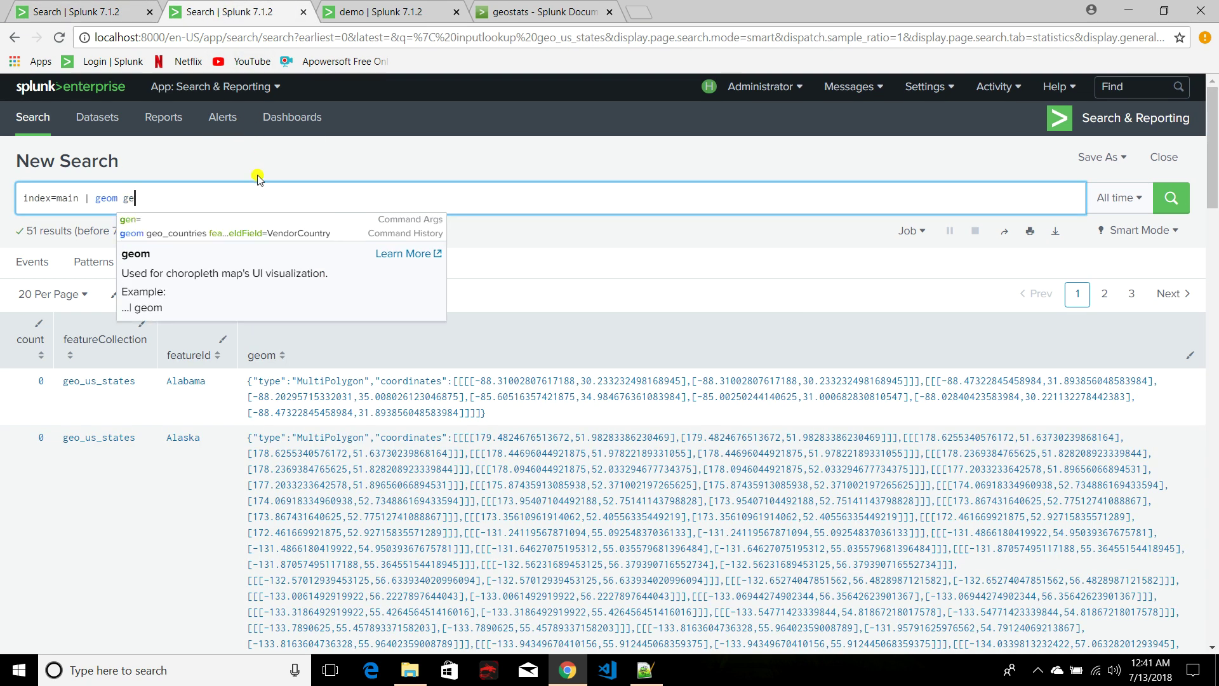
type("o_countries")
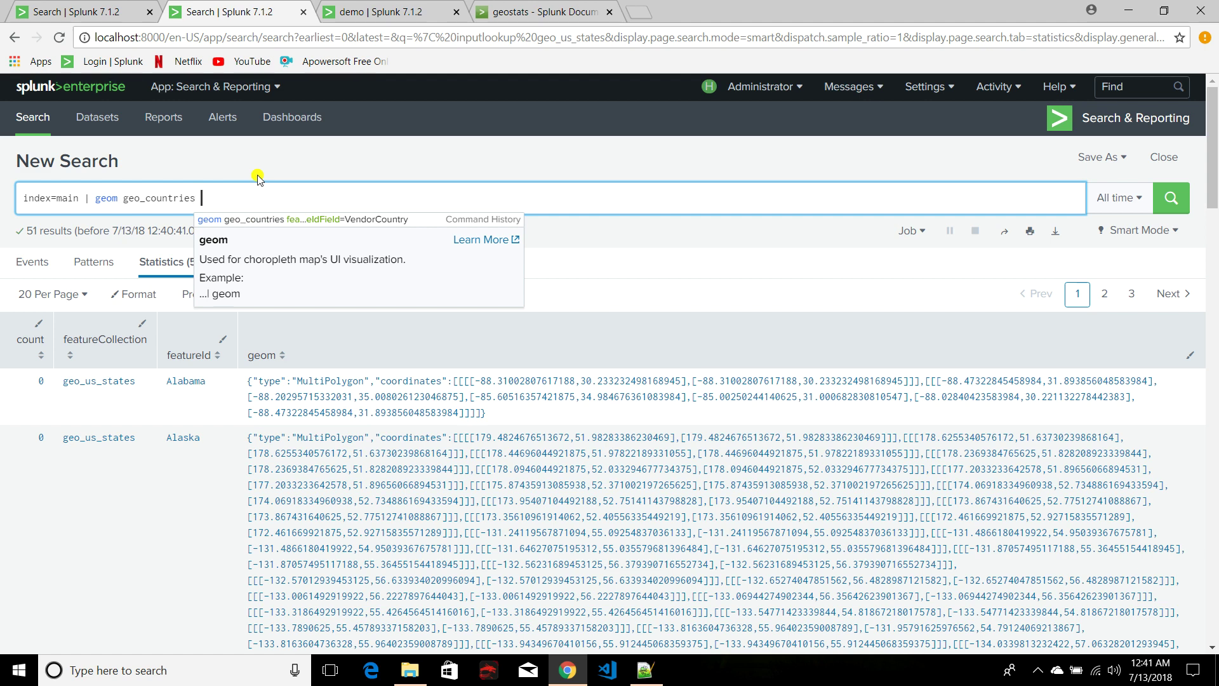
left_click(251, 198)
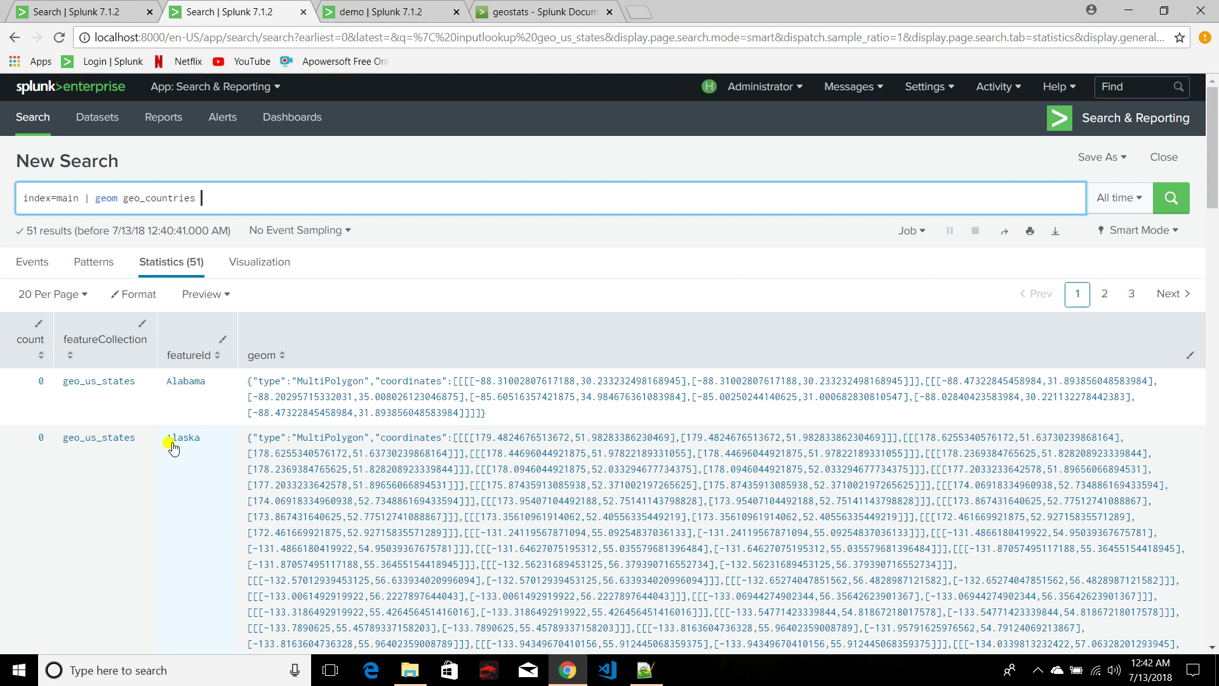
- Recheck the India vendor table and append the featureIdField= argument to the geom command
left_click(85, 12)
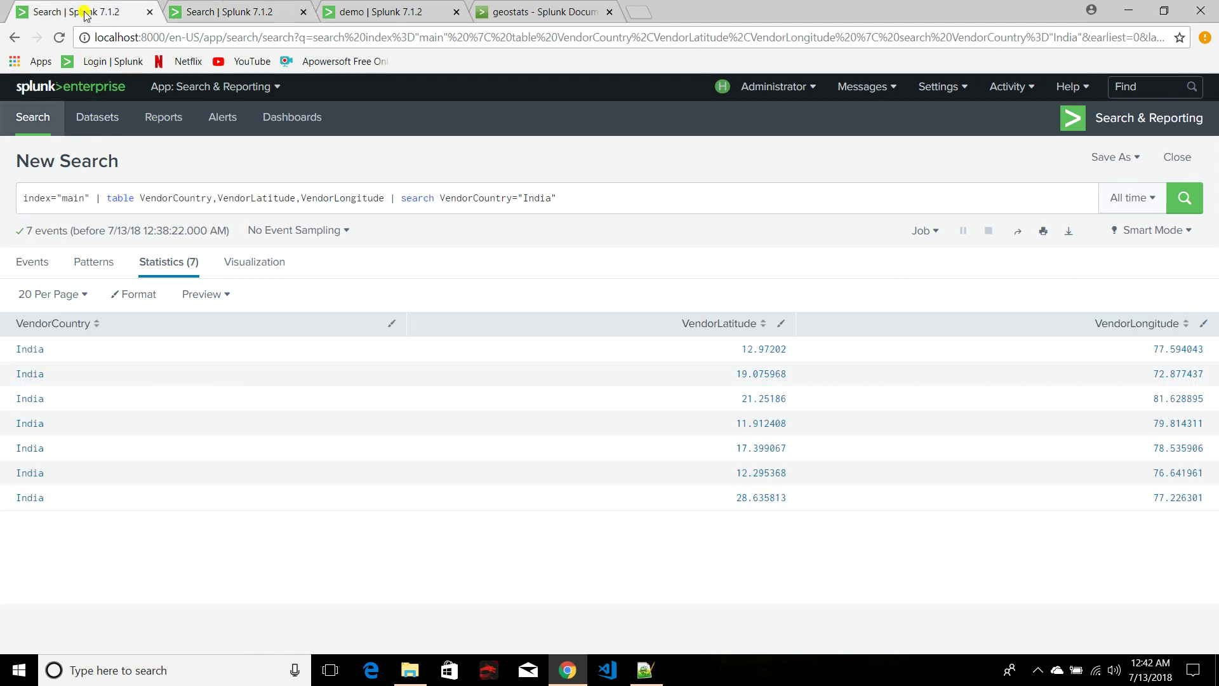
left_click(204, 14)
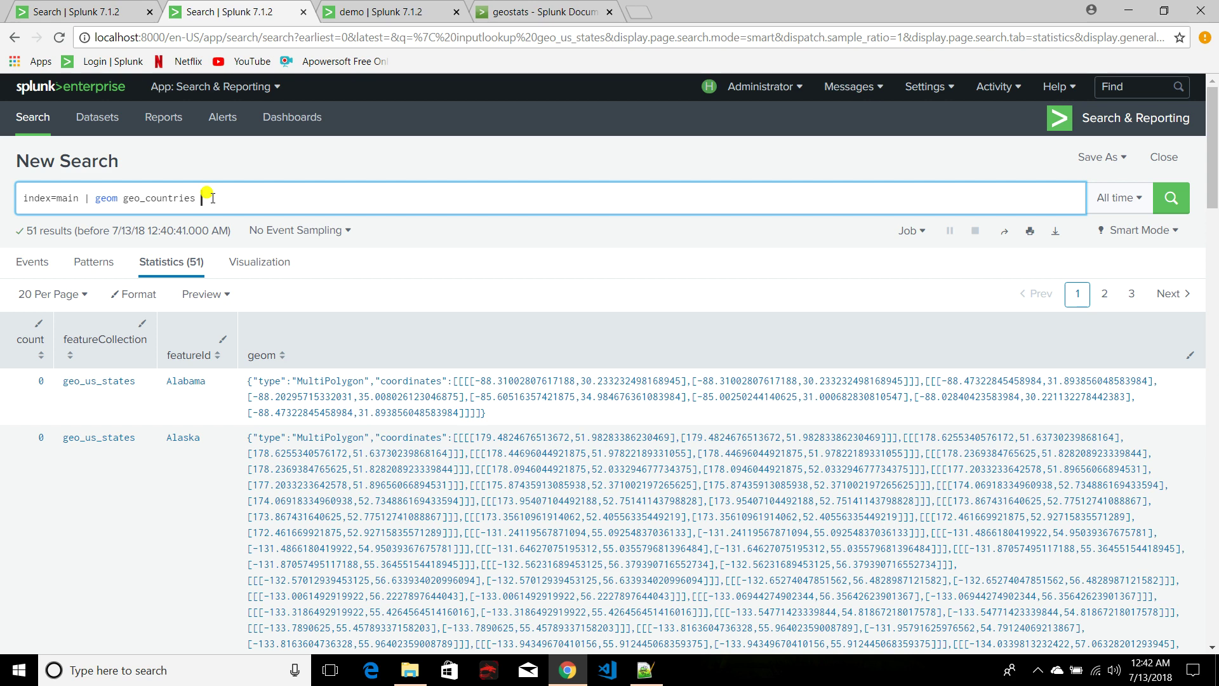
type("f")
key("Down")
key("Return")
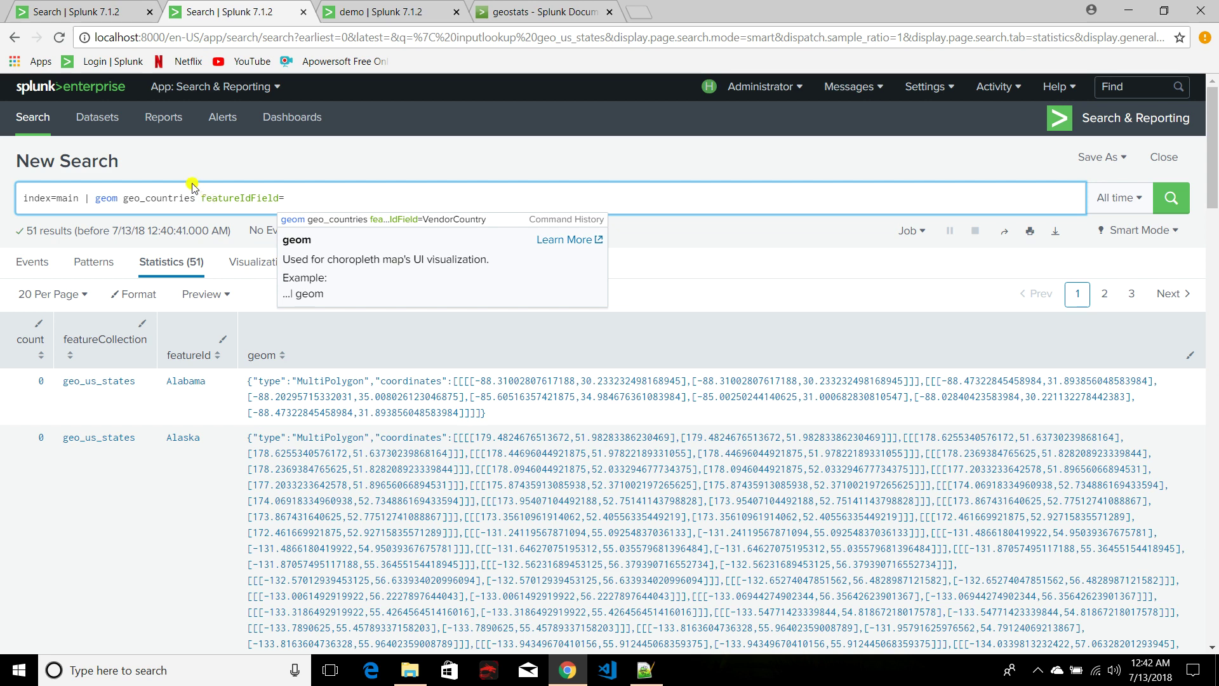
- Look up the country column name in the India table, set featureIdField to VendorCountry and run the search
left_click(89, 11)
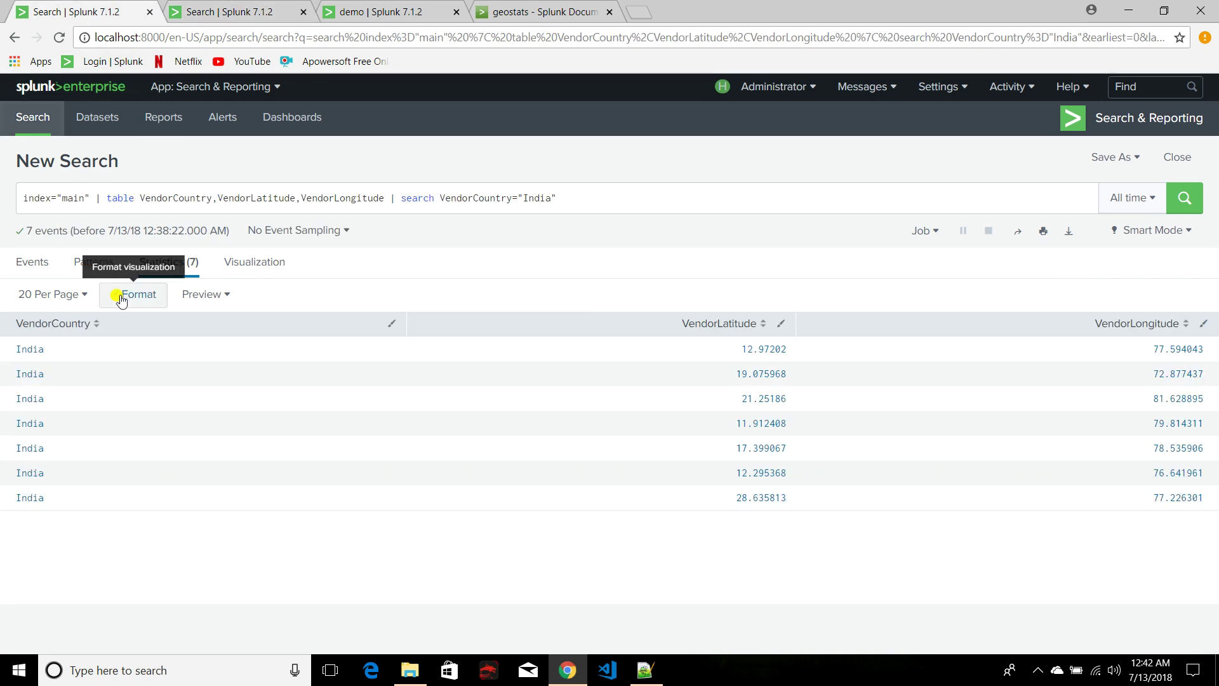
left_click(19, 325)
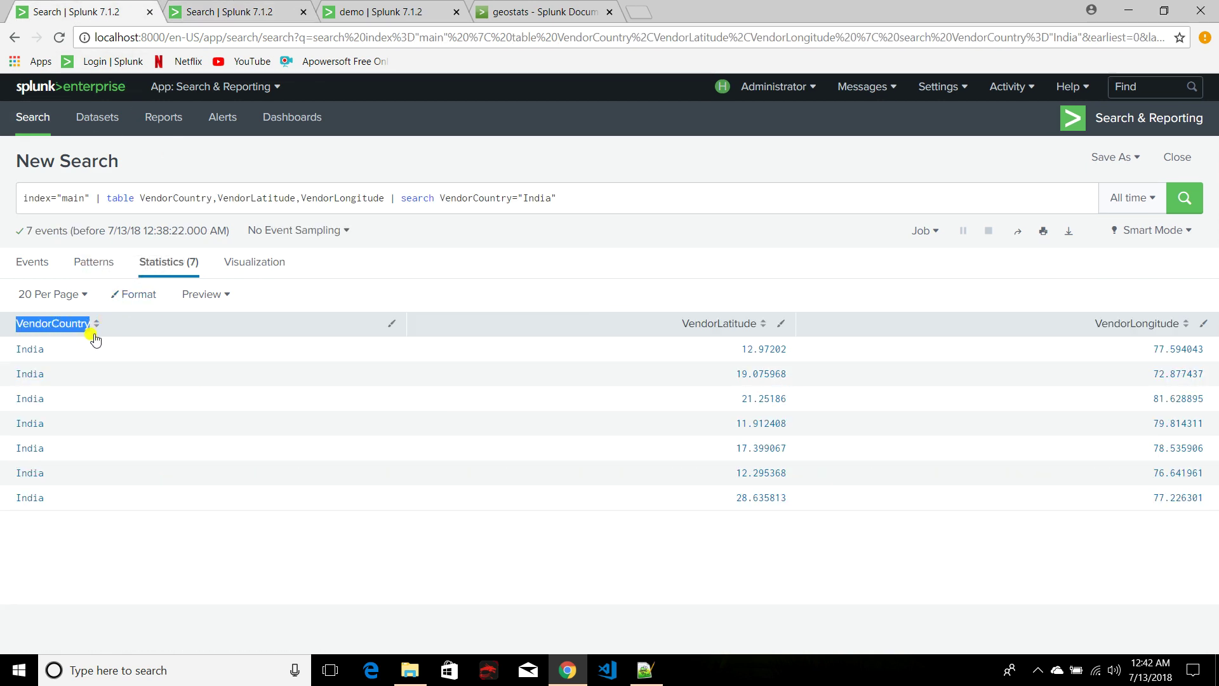
left_click(191, 24)
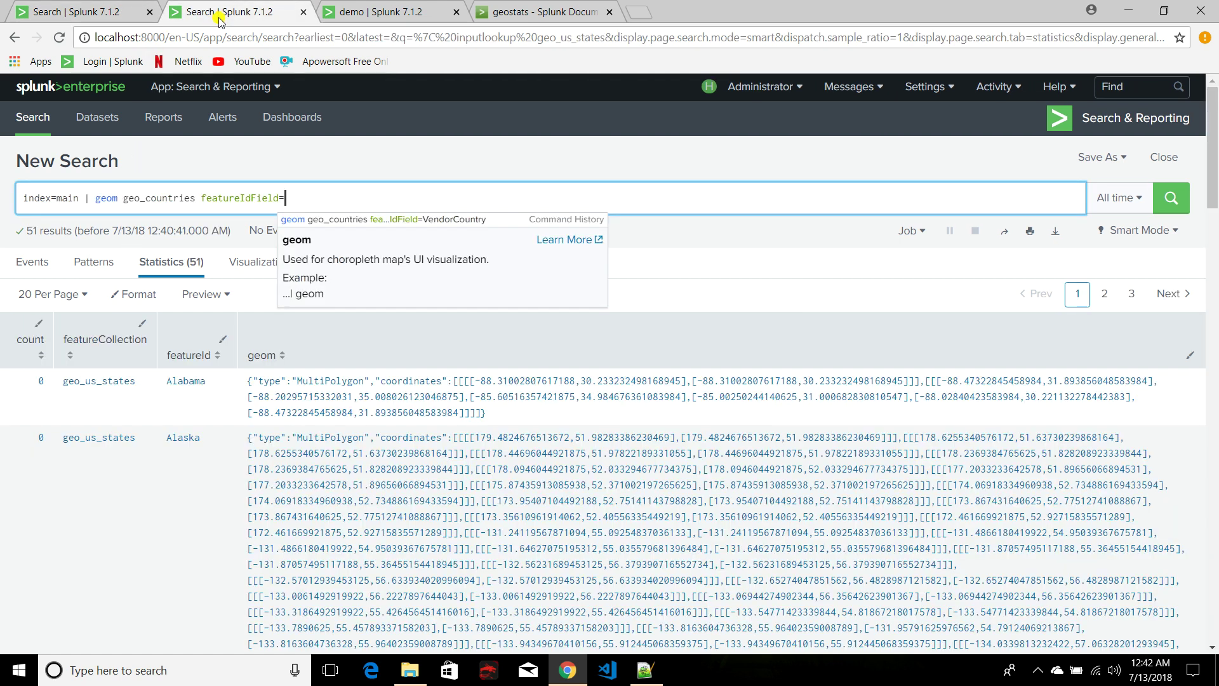
type("e")
key("Down")
key("Return")
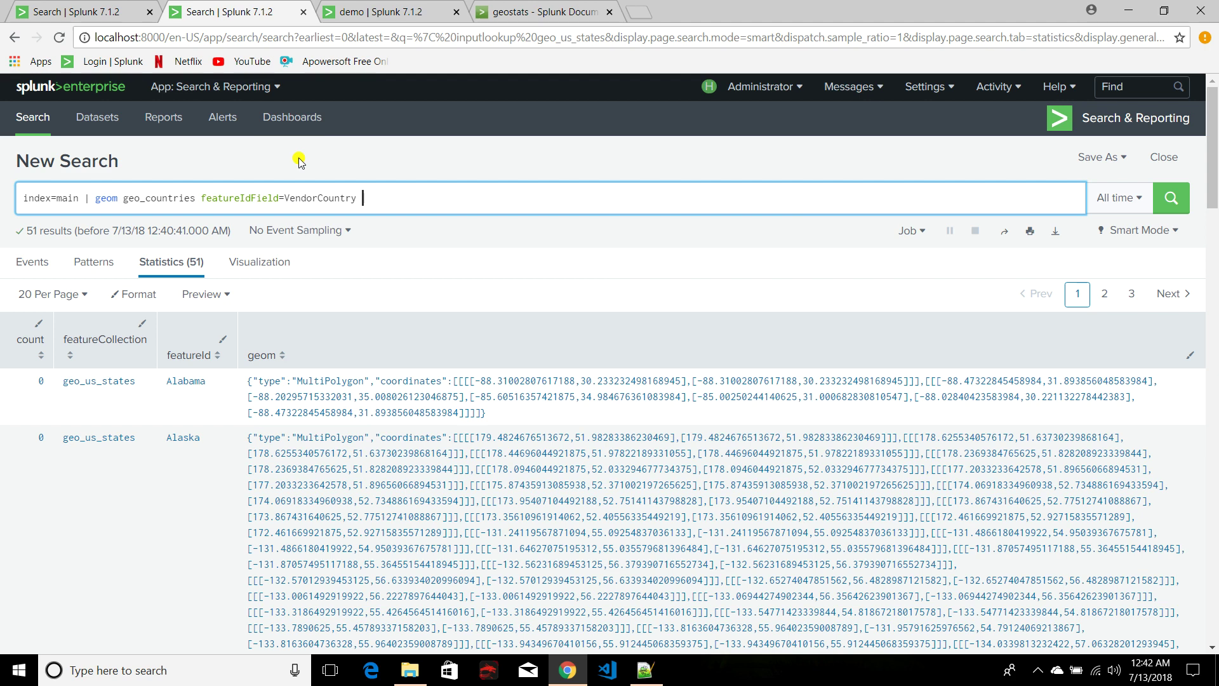
key("Return")
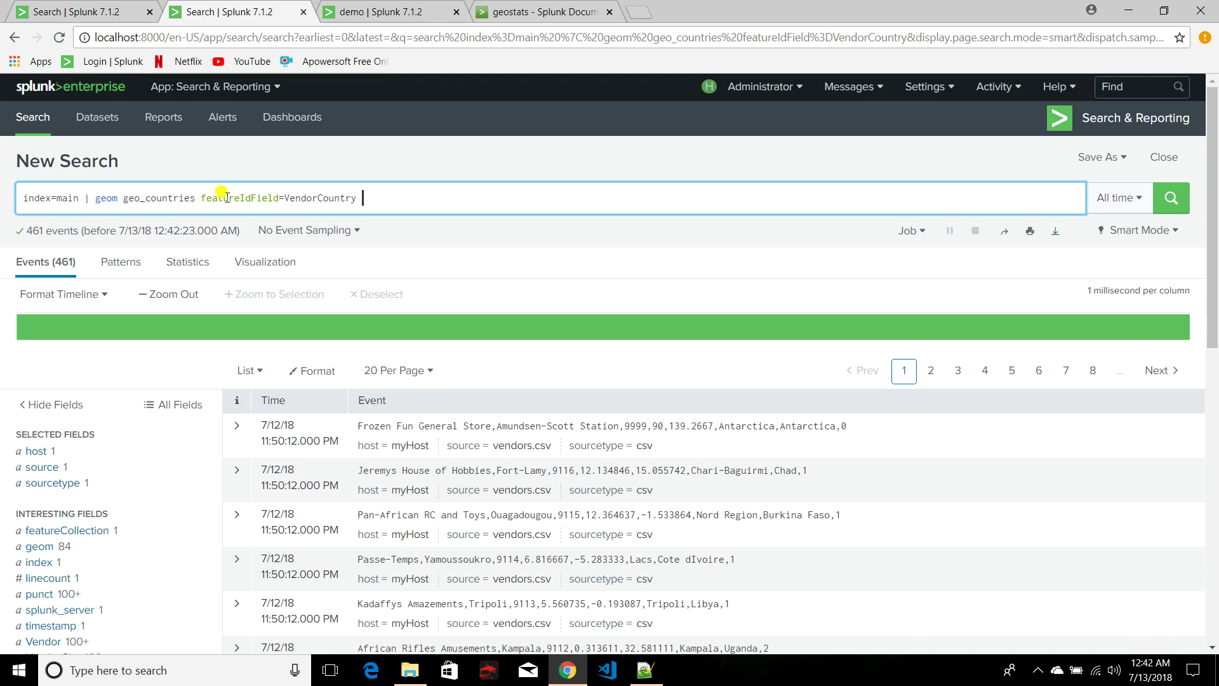
- Insert | stats count by VendorCountry between index=main and the geom command, and run the search
left_click(81, 198)
type("| ")
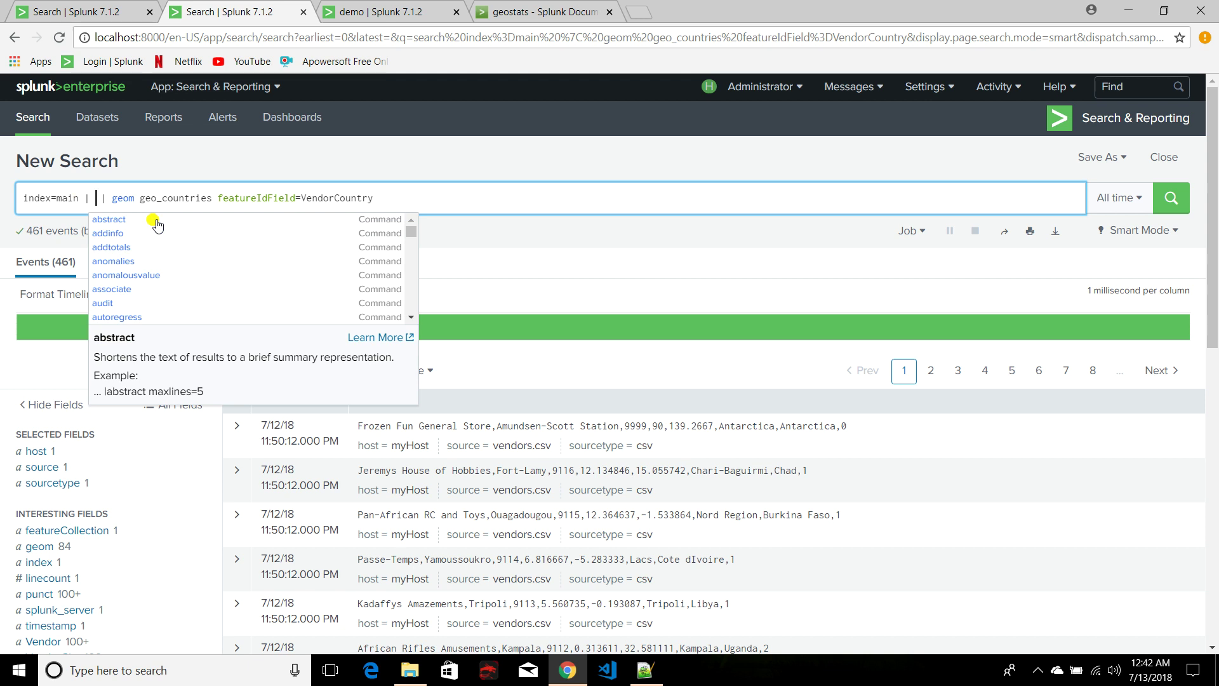
type("sta")
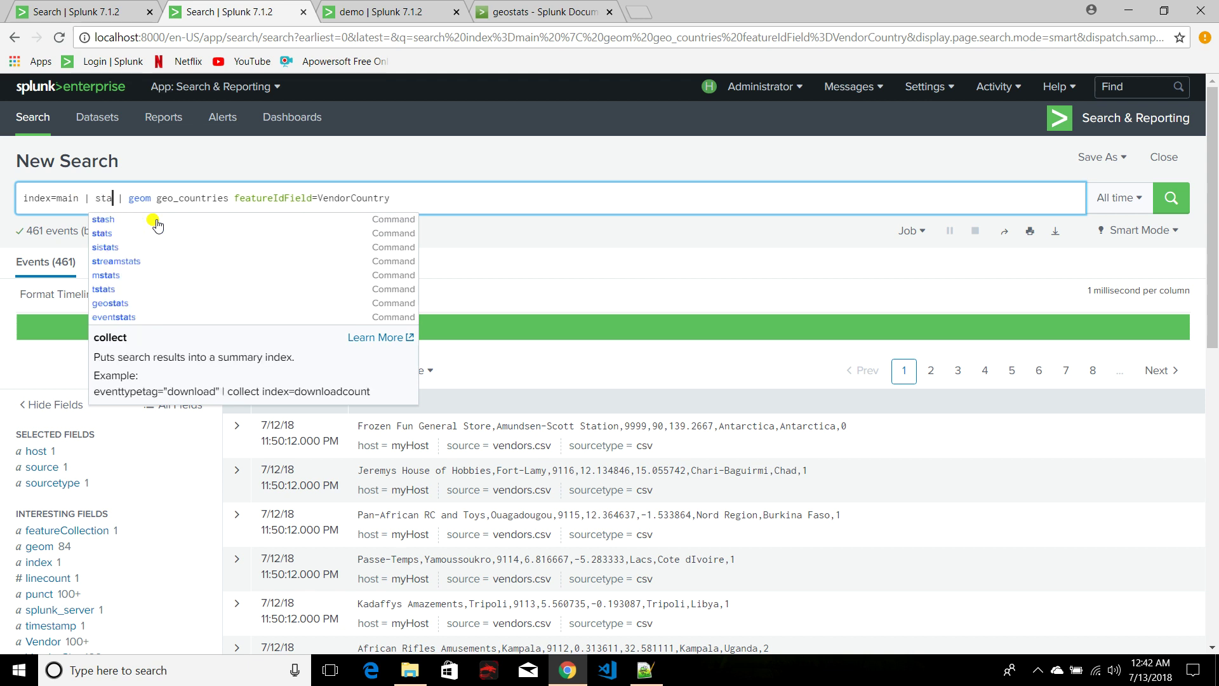
type("ts ")
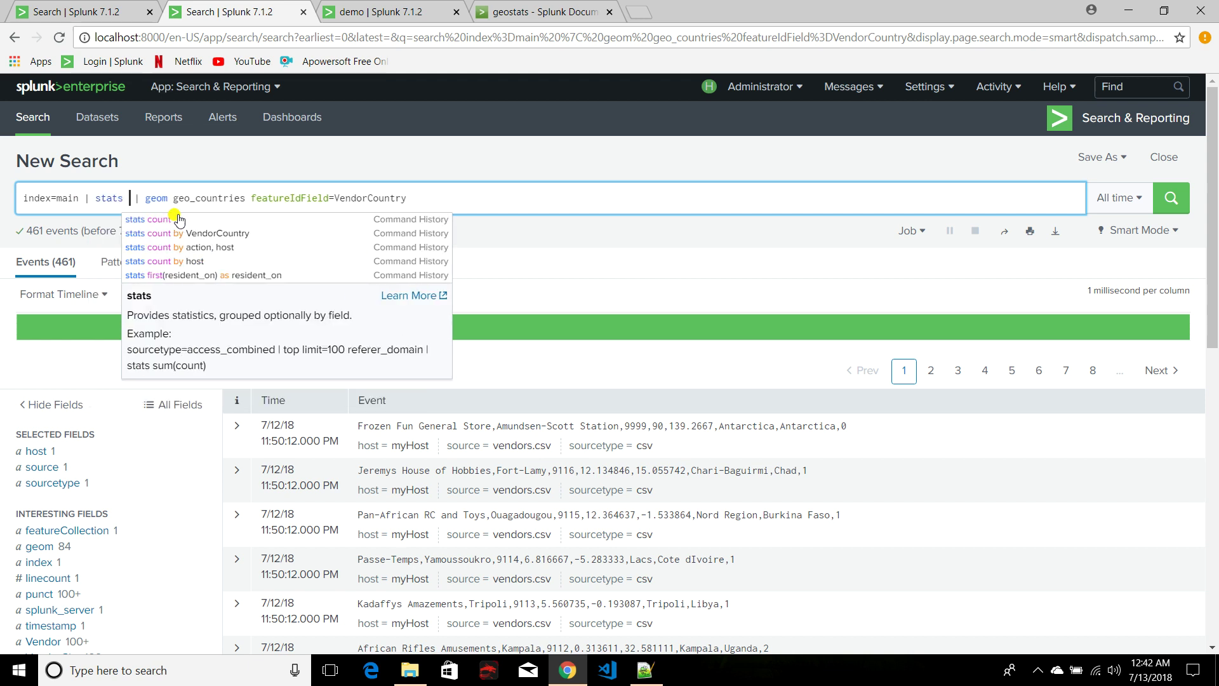
type("count")
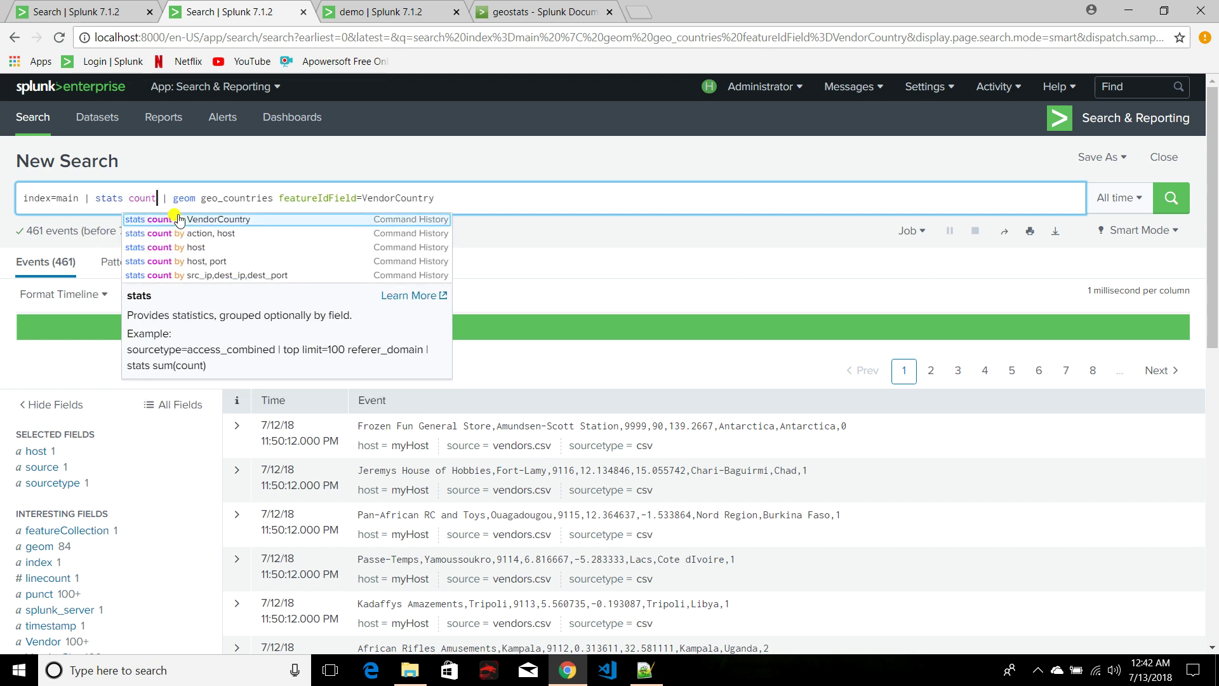
left_click(178, 219)
key("Return")
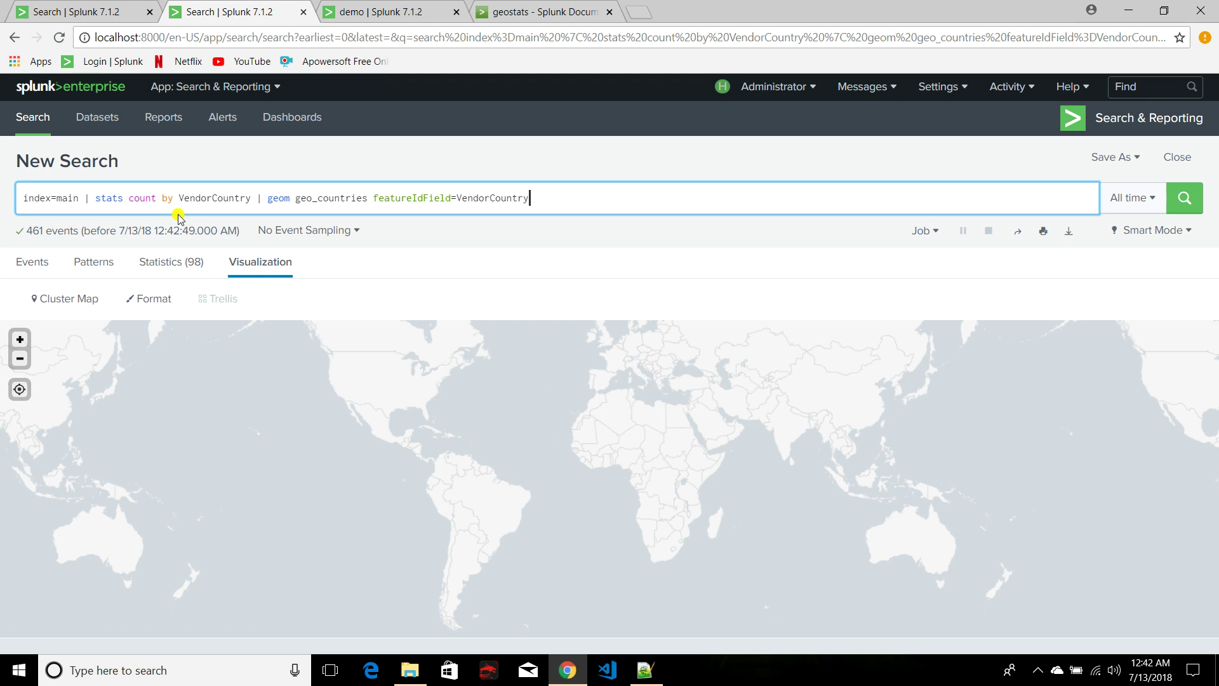
- Change the visualization from Cluster Map to Choropleth Map
left_click(67, 309)
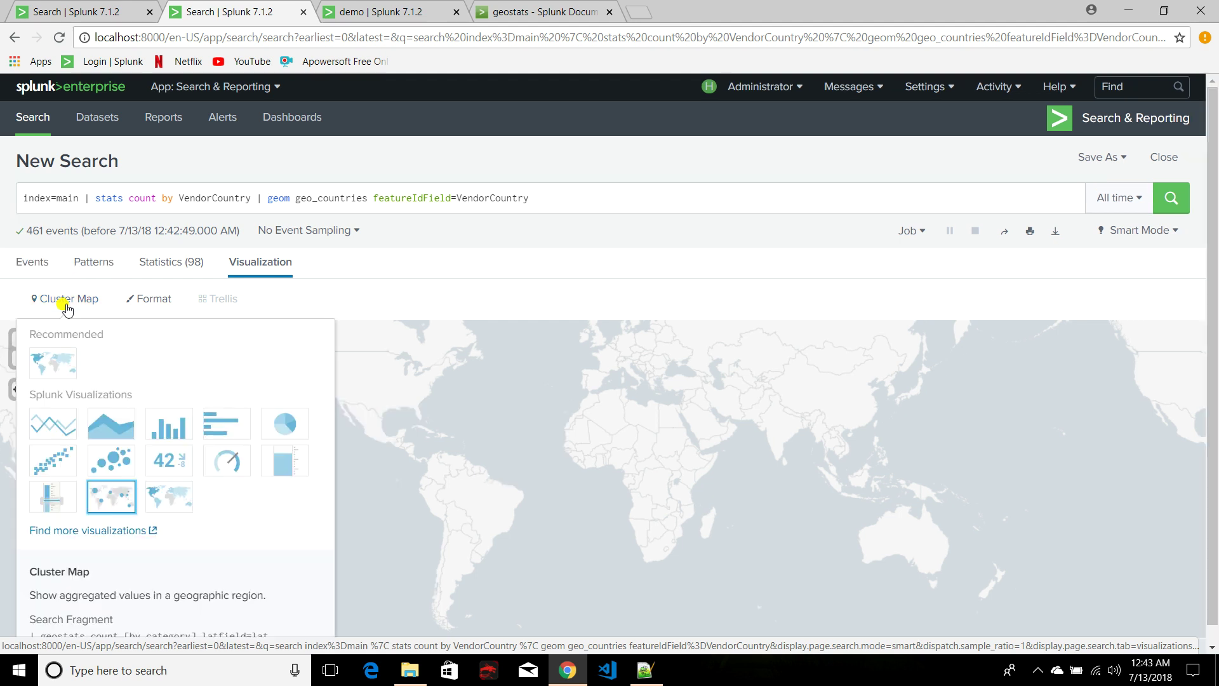
left_click(165, 501)
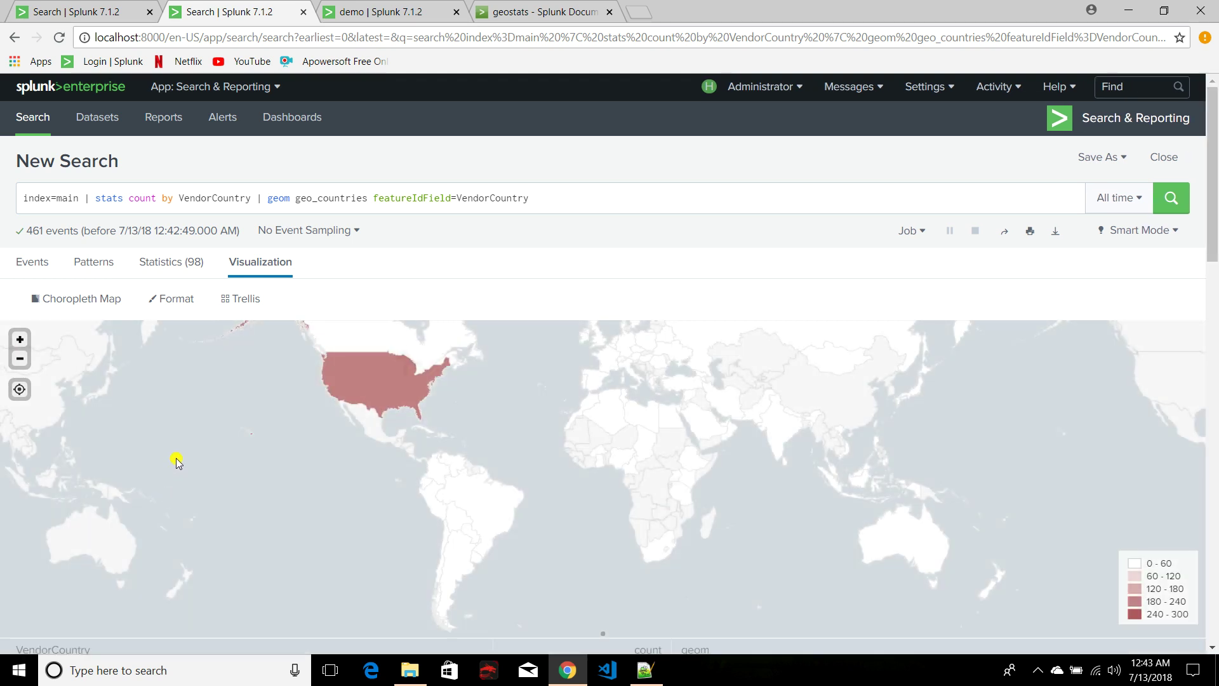
- Set the choropleth map's color mode to Categorical and close the format settings
left_click(183, 300)
left_click(56, 388)
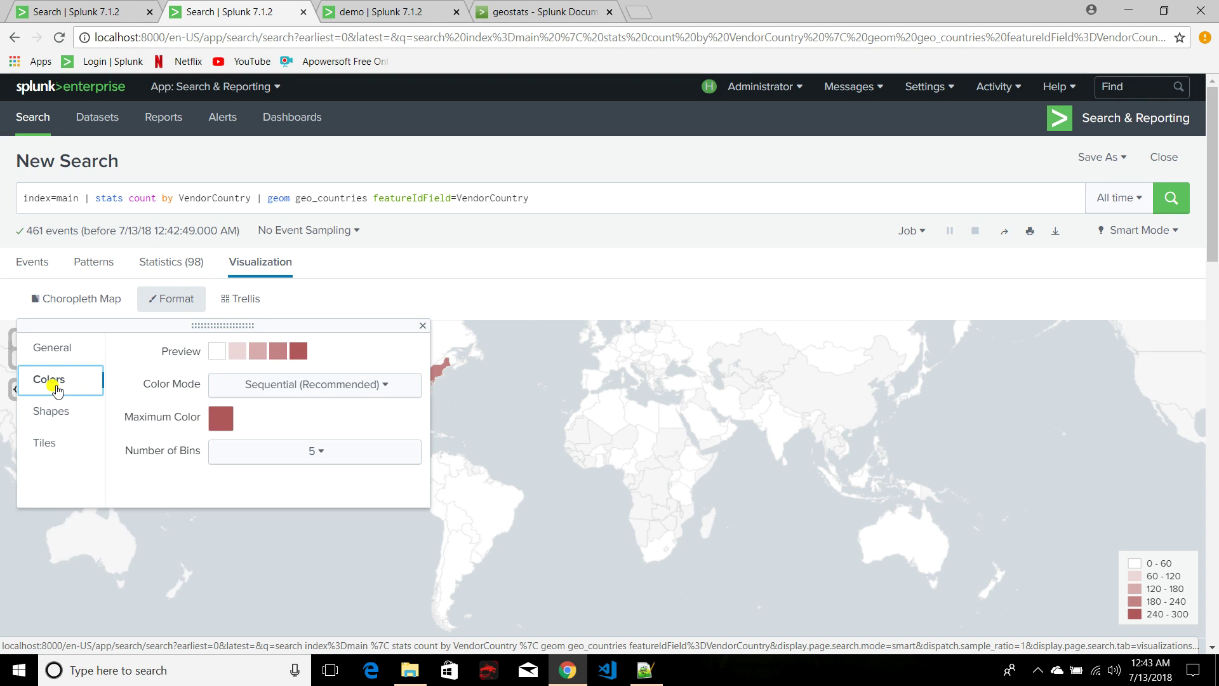
left_click(318, 389)
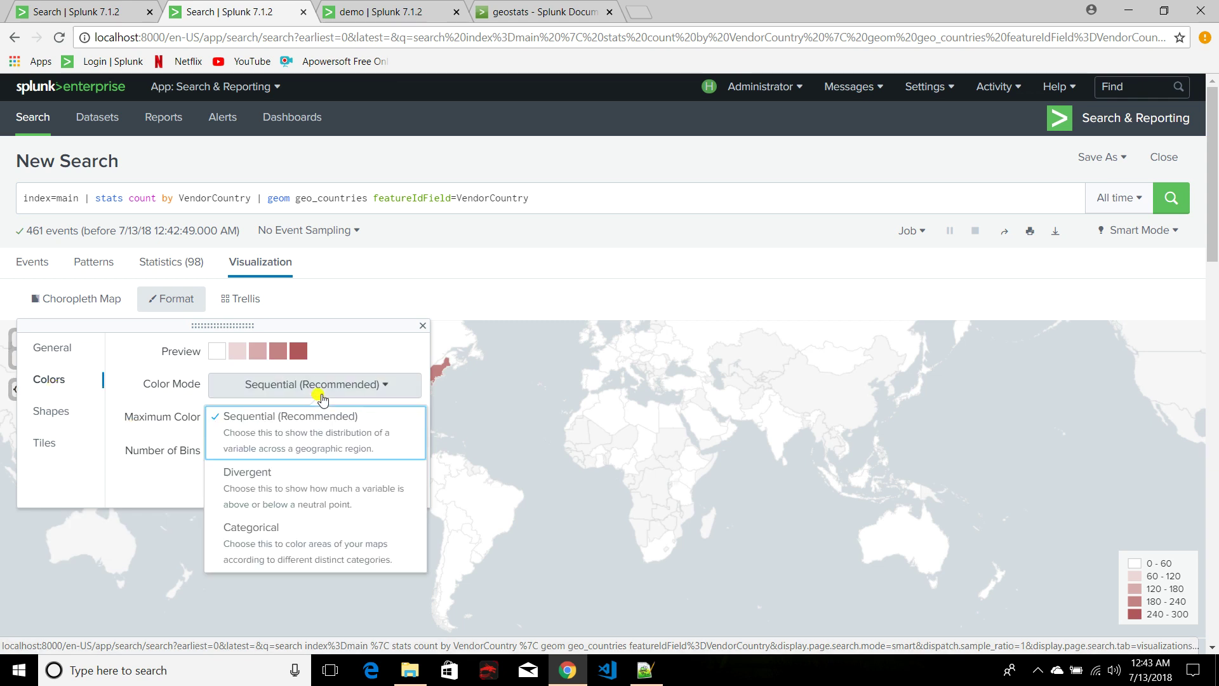
left_click(276, 546)
left_click(423, 326)
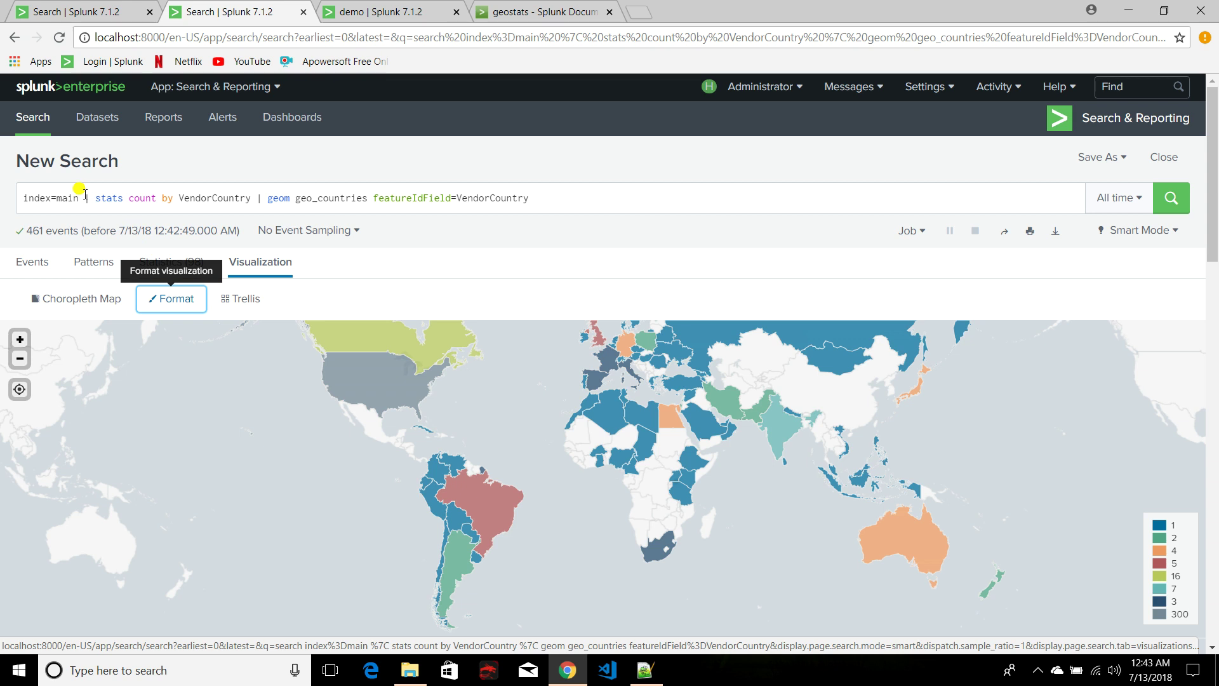
- Compare country counts on the choropleth map with the India markers on the demo dashboard's cluster map, and review the choropleth's general format options
mouse_move(389, 394)
mouse_move(898, 524)
left_click(366, 17)
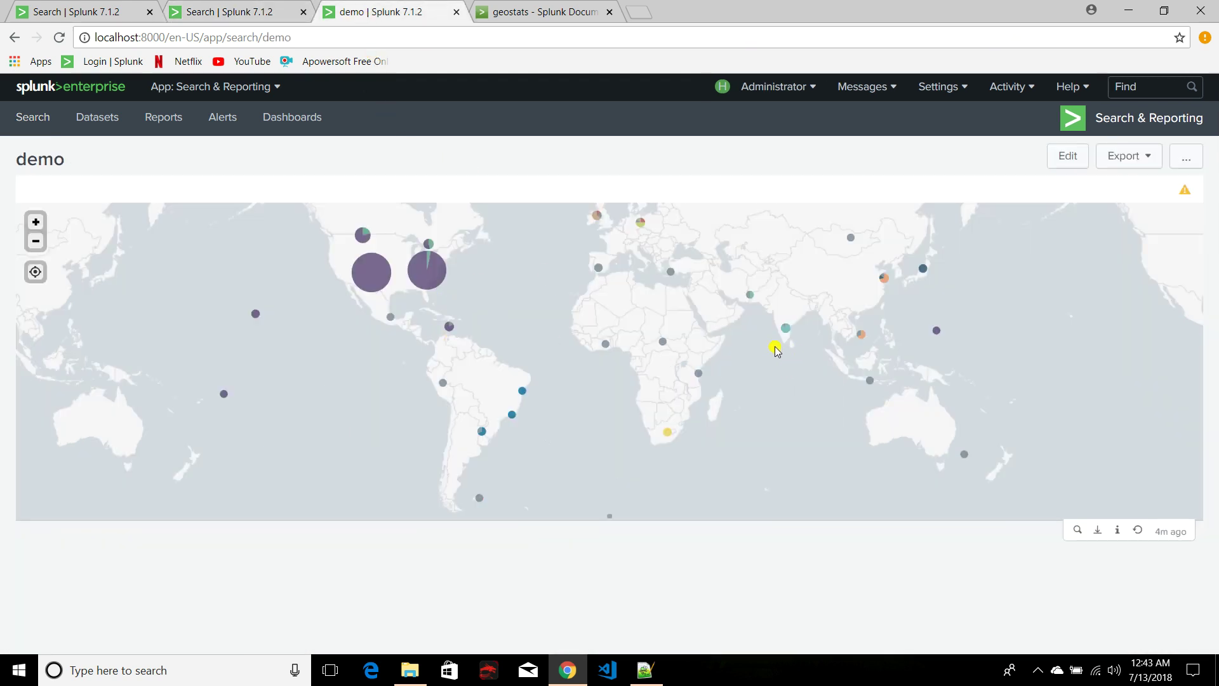
left_click(36, 221)
left_click_drag(784, 315, 673, 390)
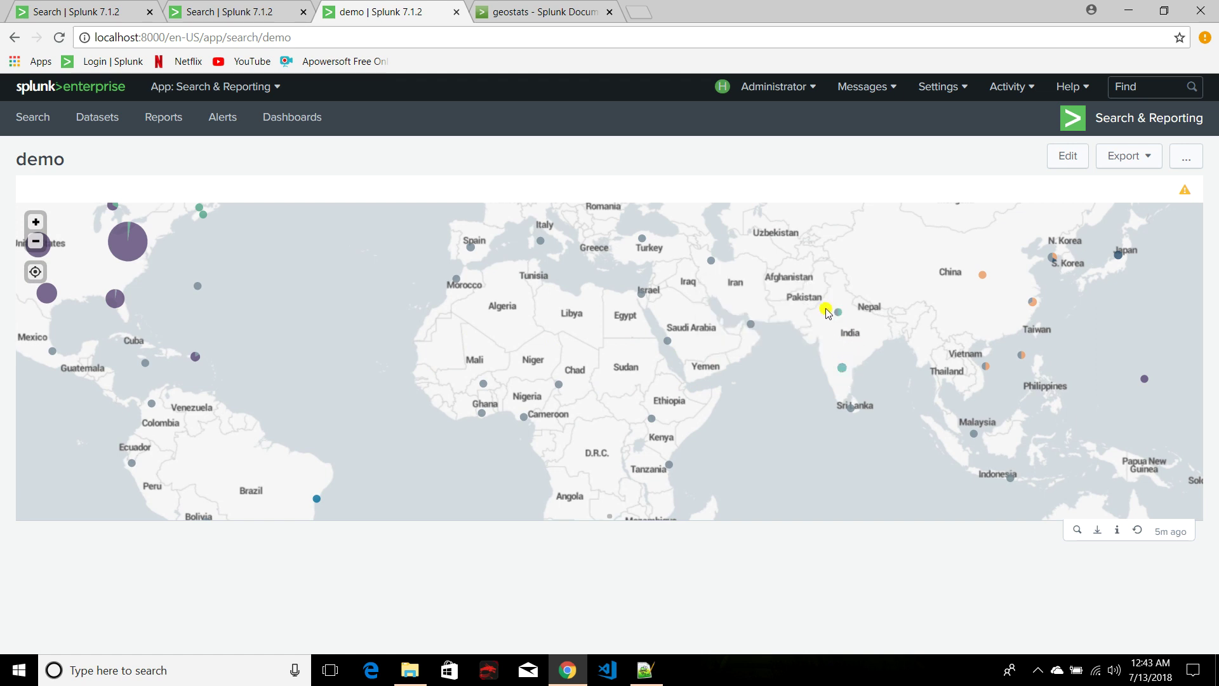
mouse_move(845, 372)
left_click(291, 10)
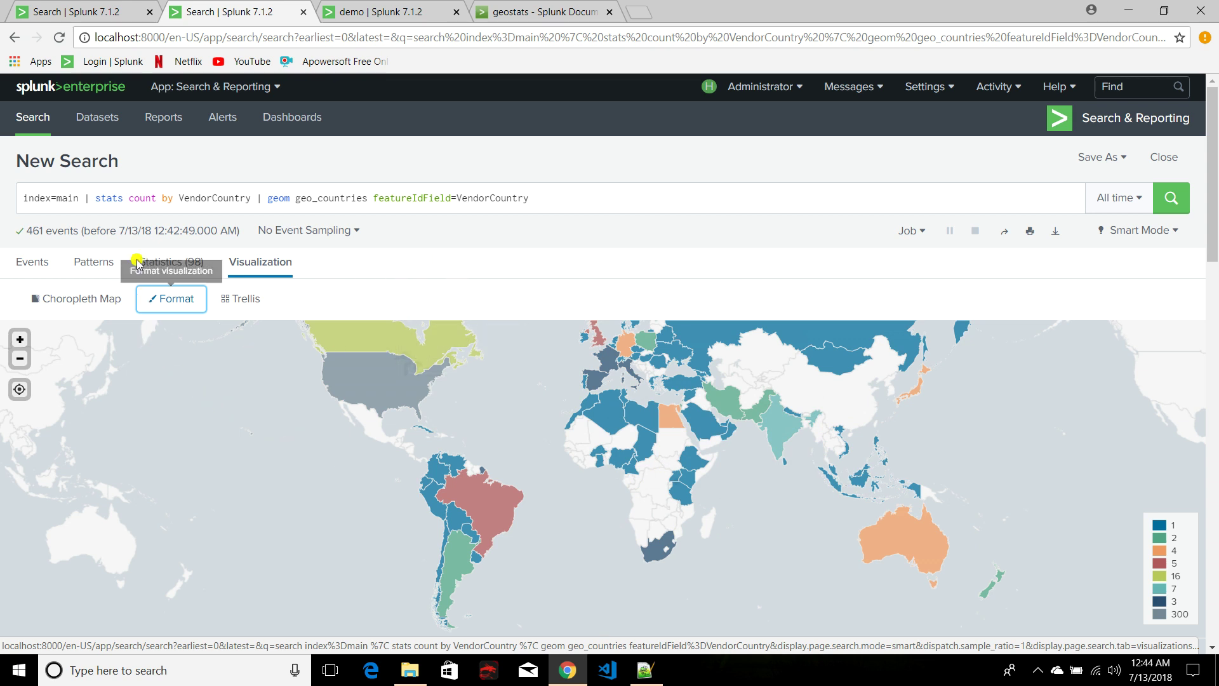
left_click(178, 304)
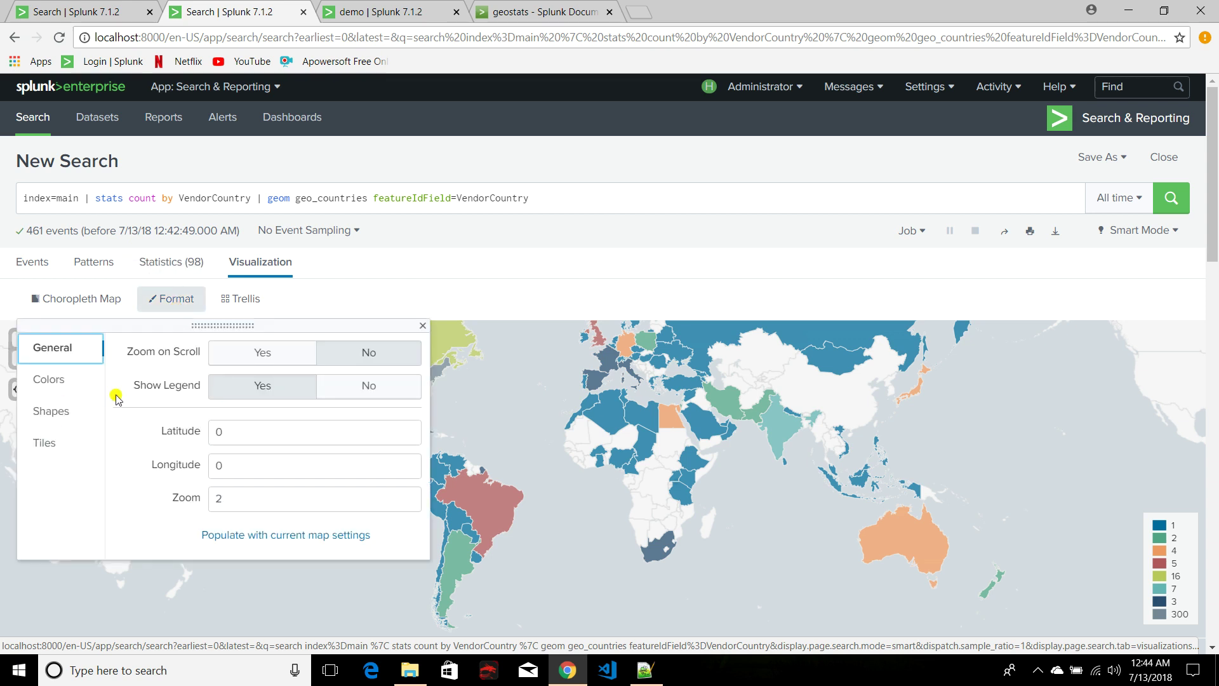
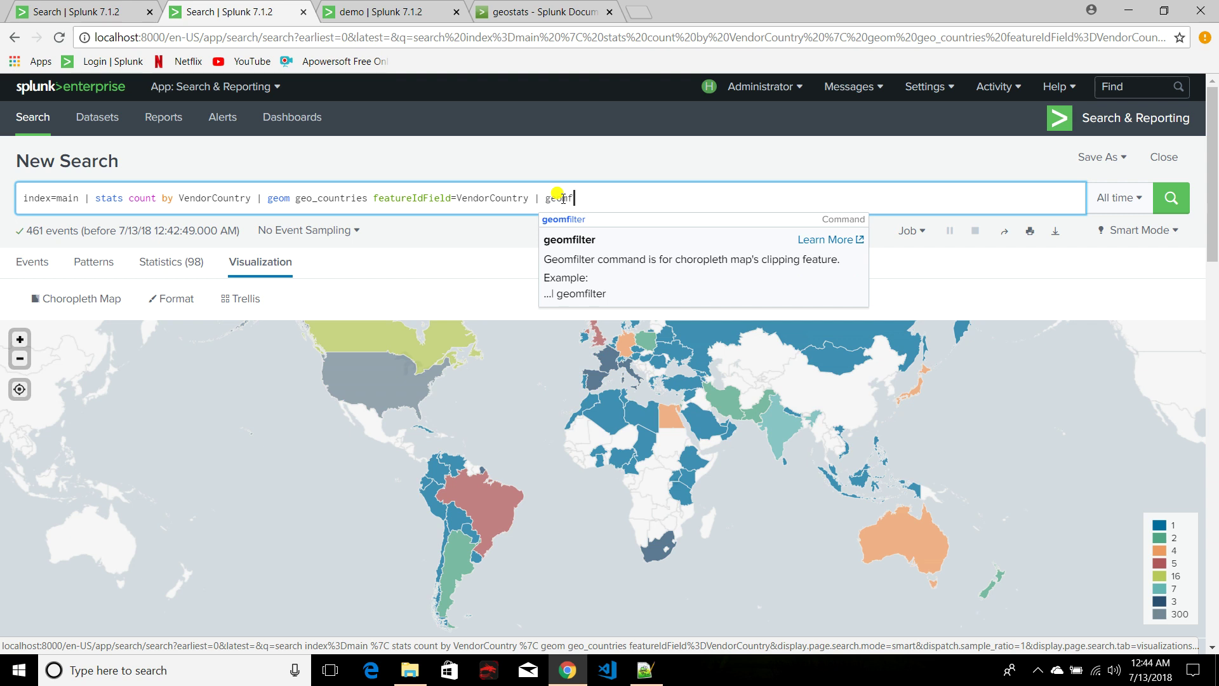
- Append a geomfilter command after the geom command in the choropleth search
key("Return")
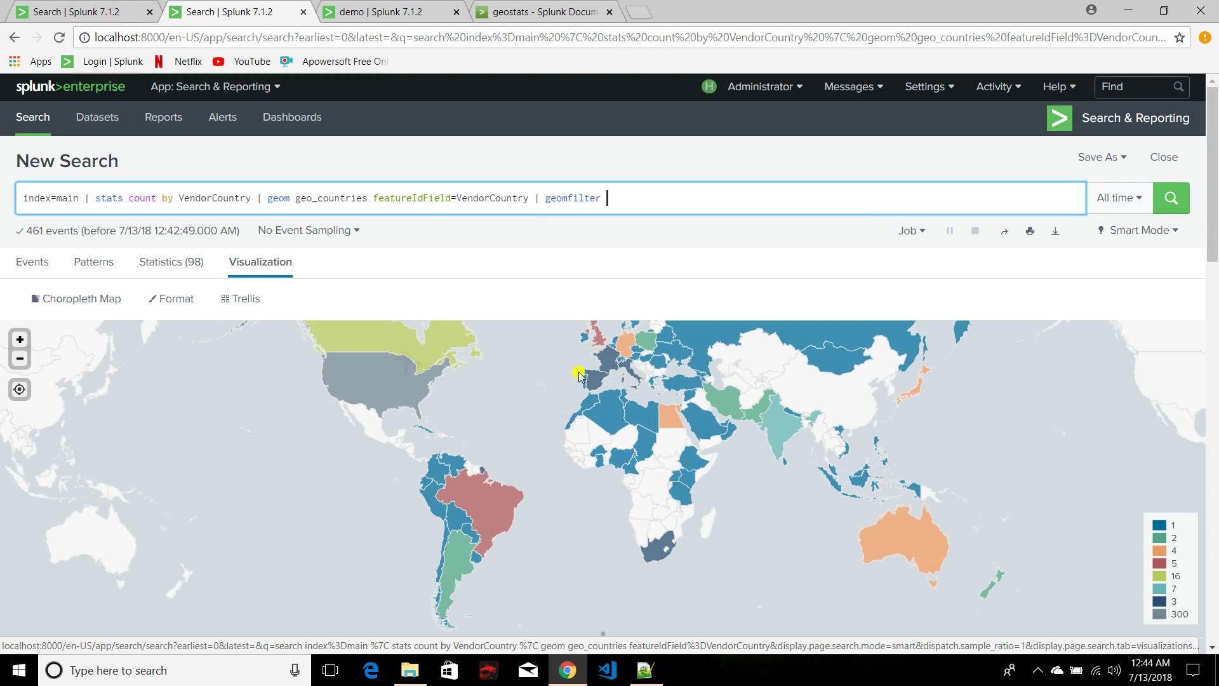
scroll(608, 283, "down", 2)
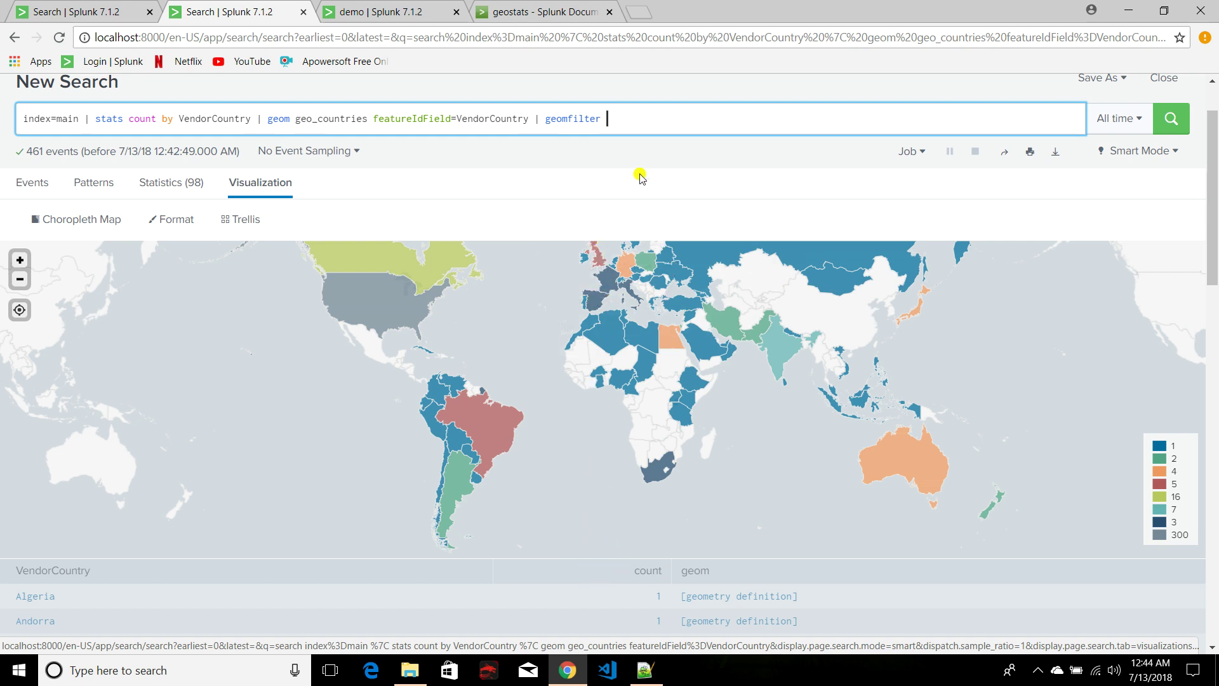
type("m")
key("Down")
key("Return")
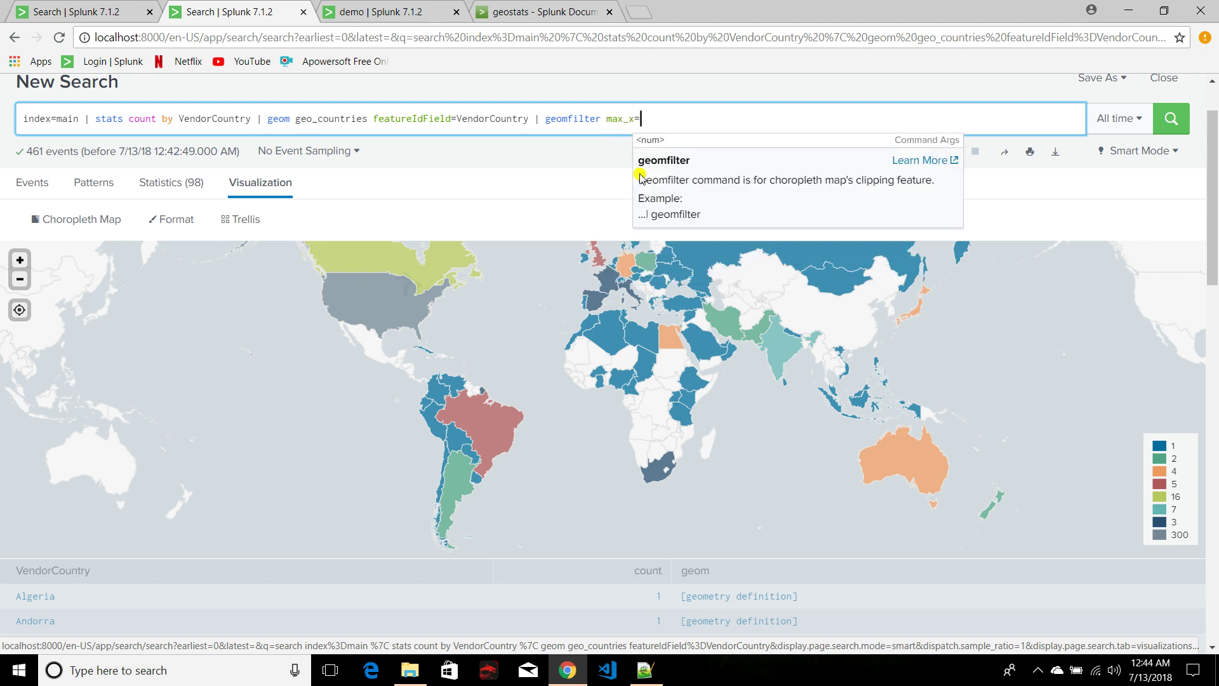
key("BackSpace")
key("BackSpace")
key("BackSpace")
key("BackSpace")
key("BackSpace")
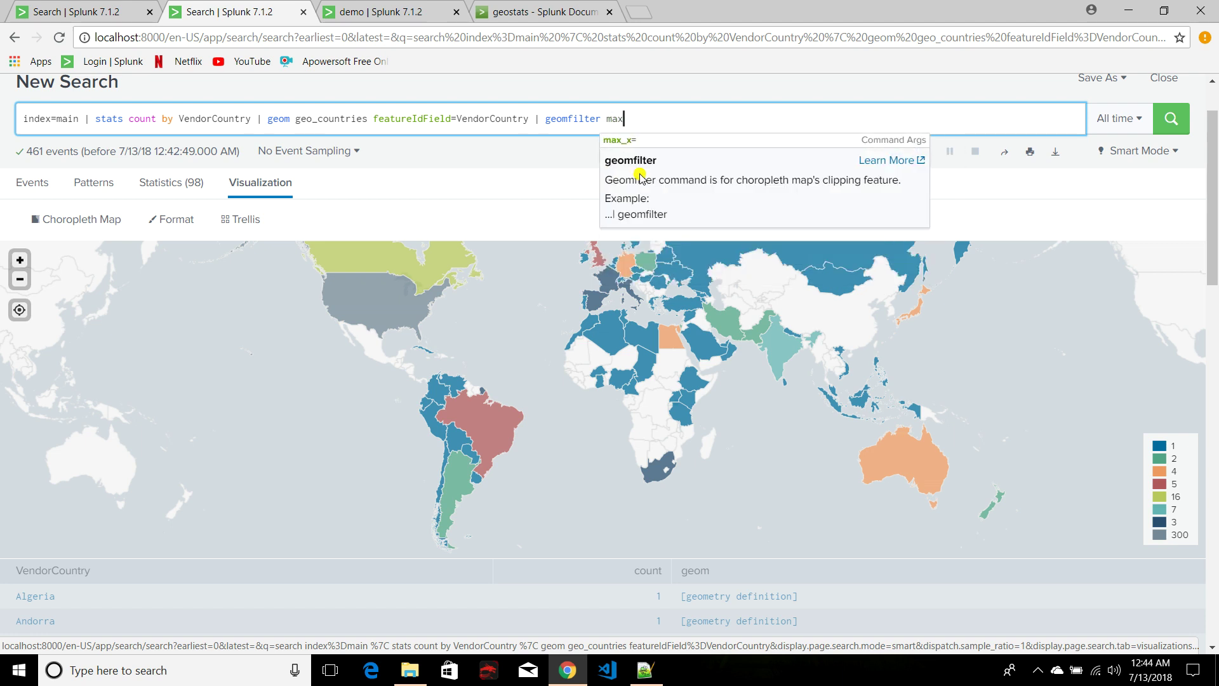
- Give geomfilter the lower clipping bounds min_x=-90 and min_y=-90
type("in")
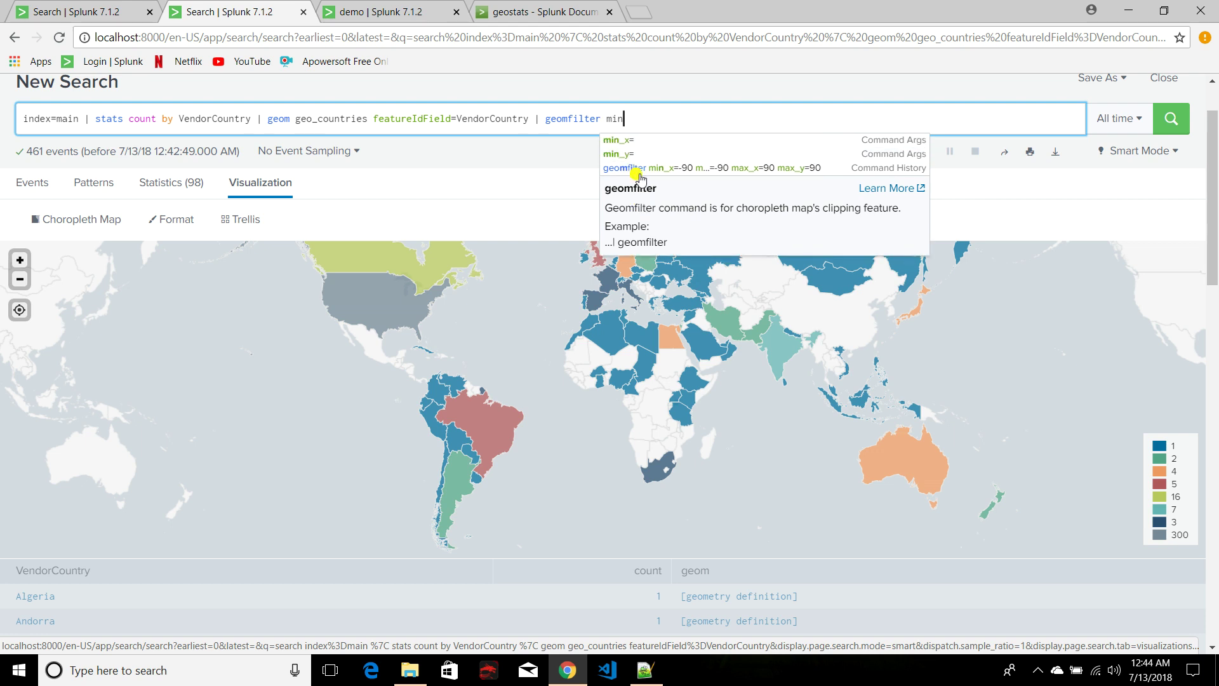
key("Down")
key("Return")
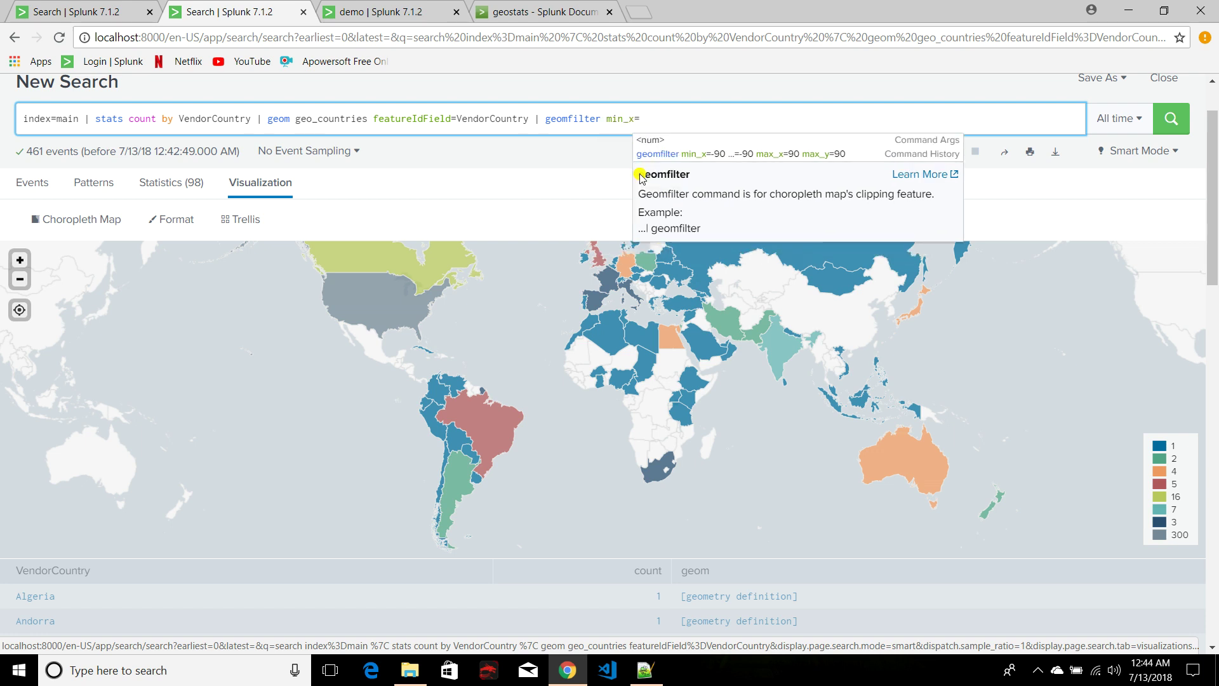
type("-90")
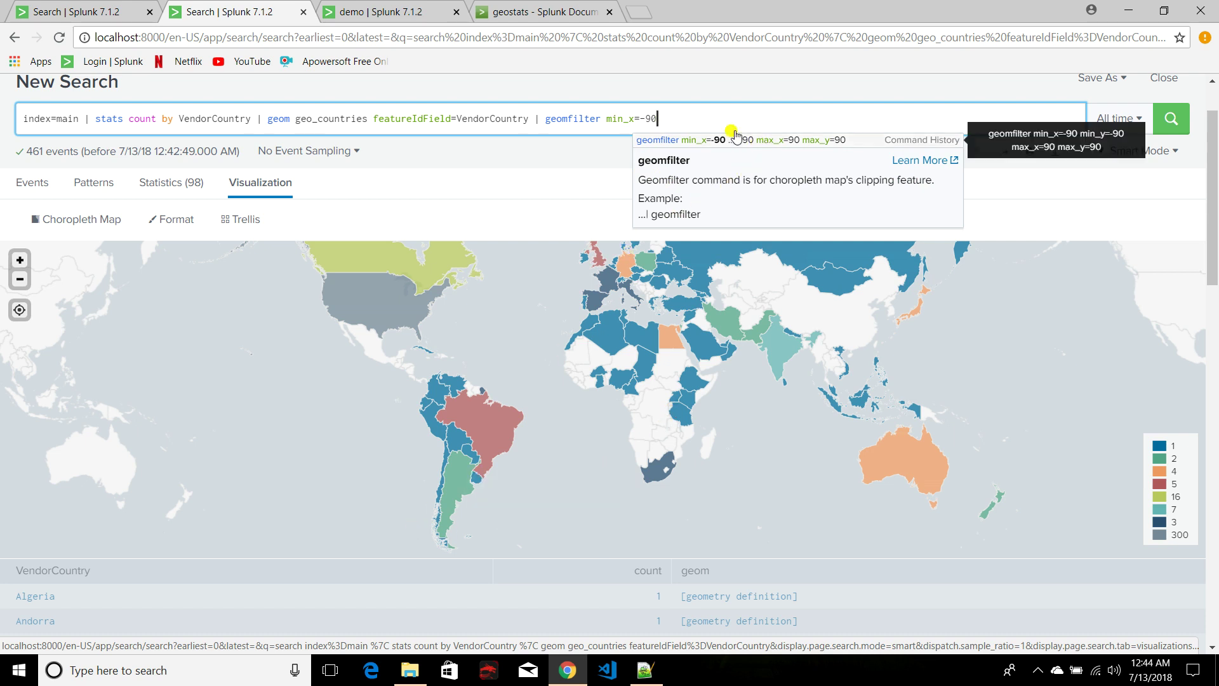
type("min")
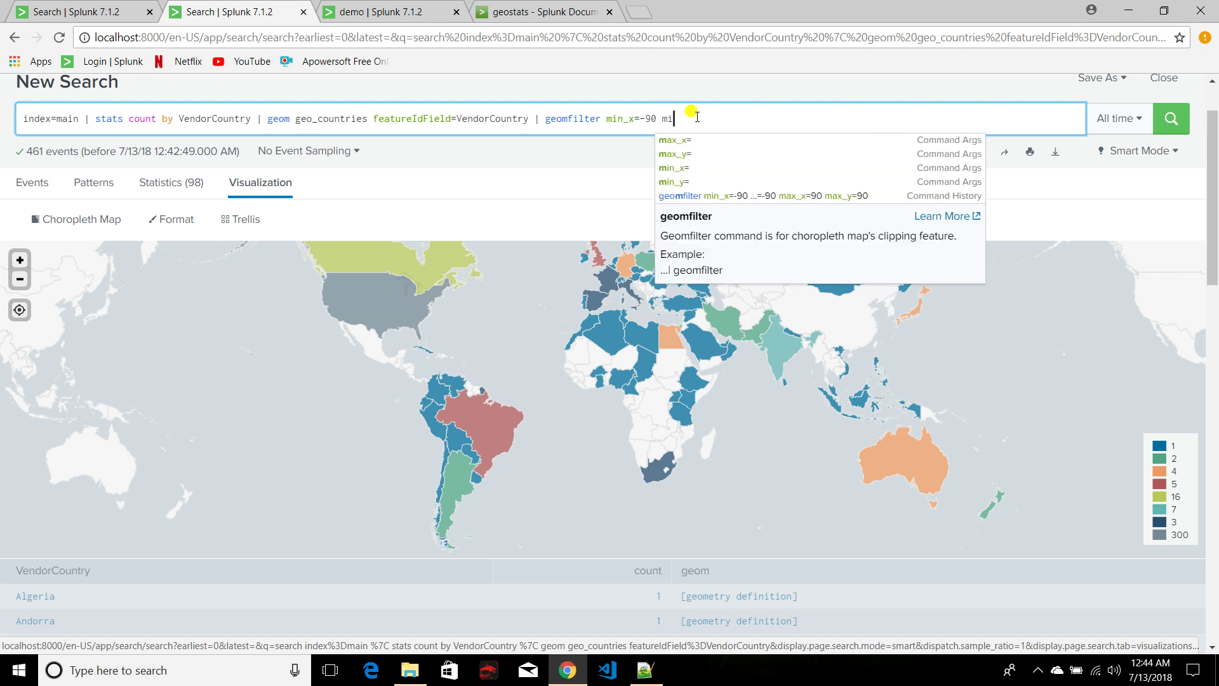
key("Down")
key("Down")
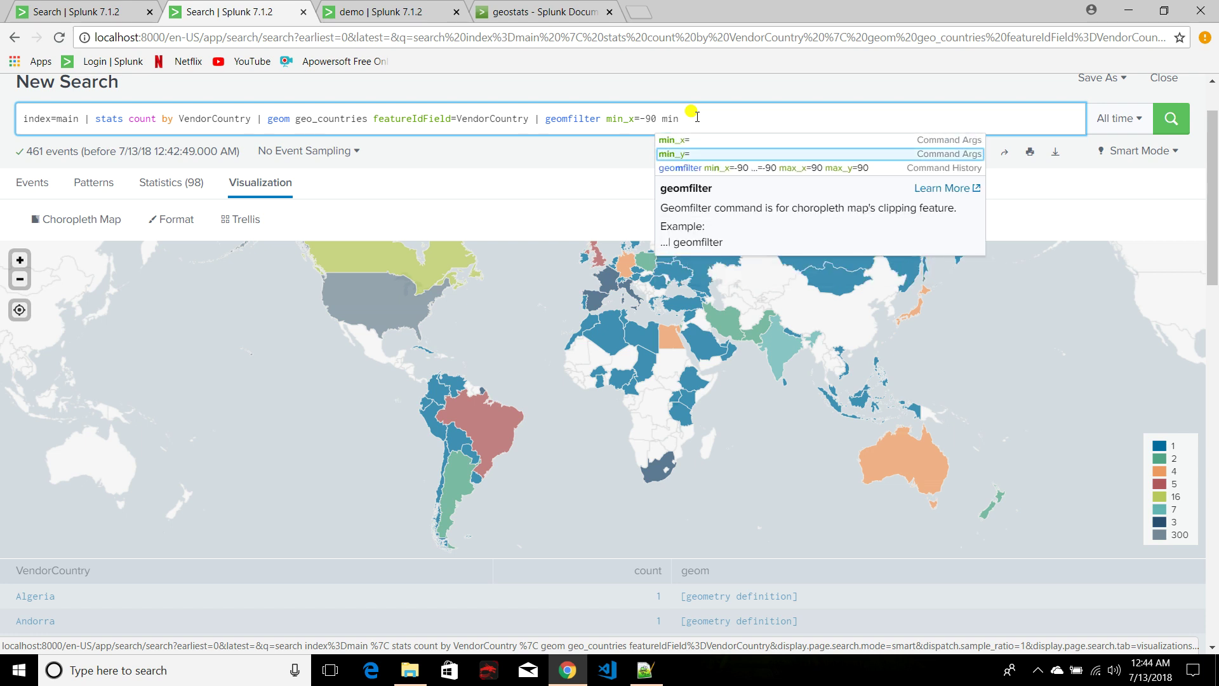
key("Return")
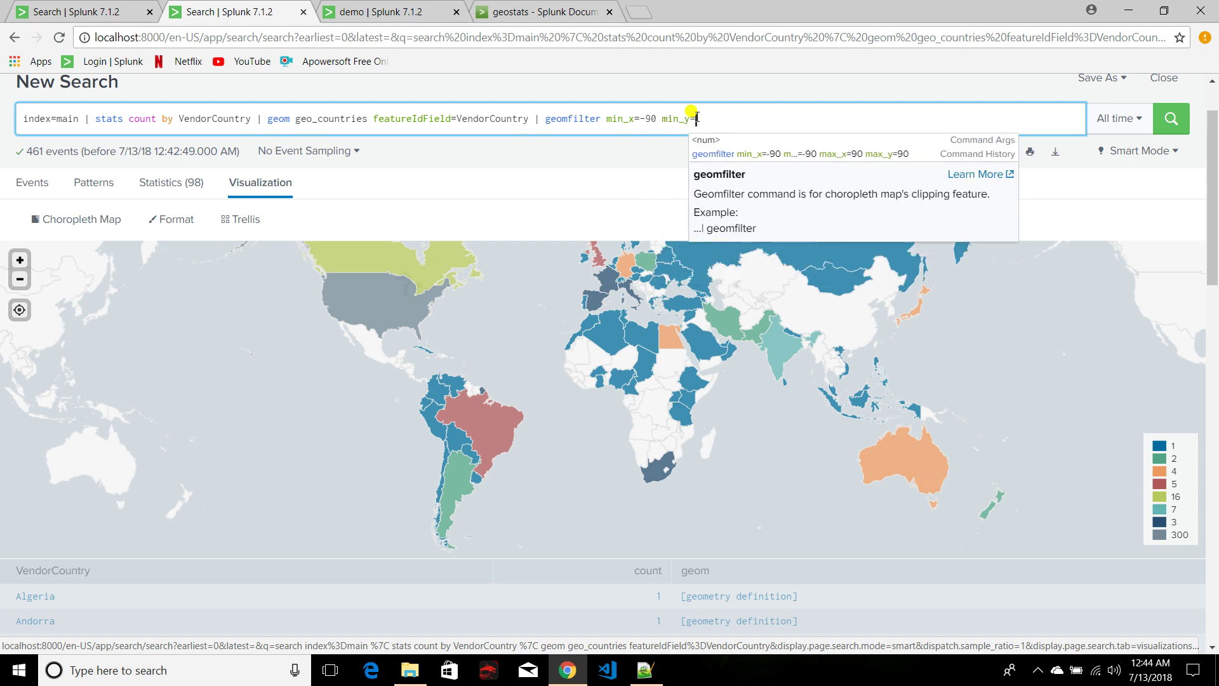
type("-90 ")
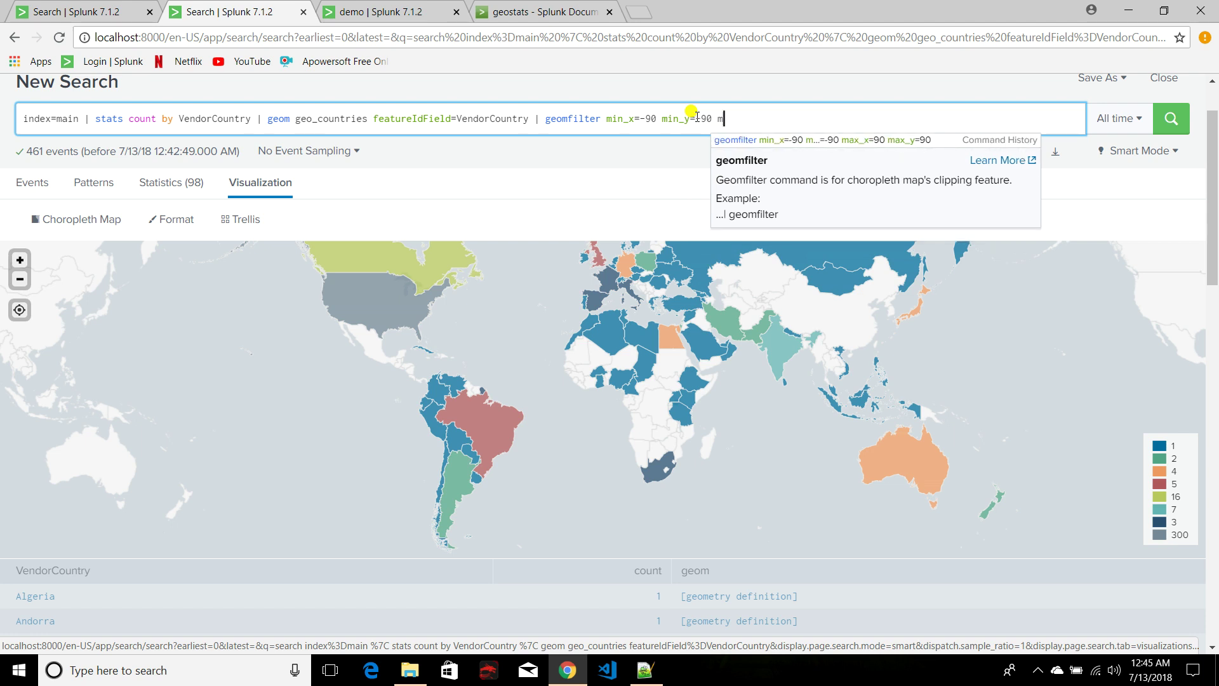
- Add the upper clipping bounds max_x=90 and max_y=90 to geomfilter and run the search
type("max")
key("Down")
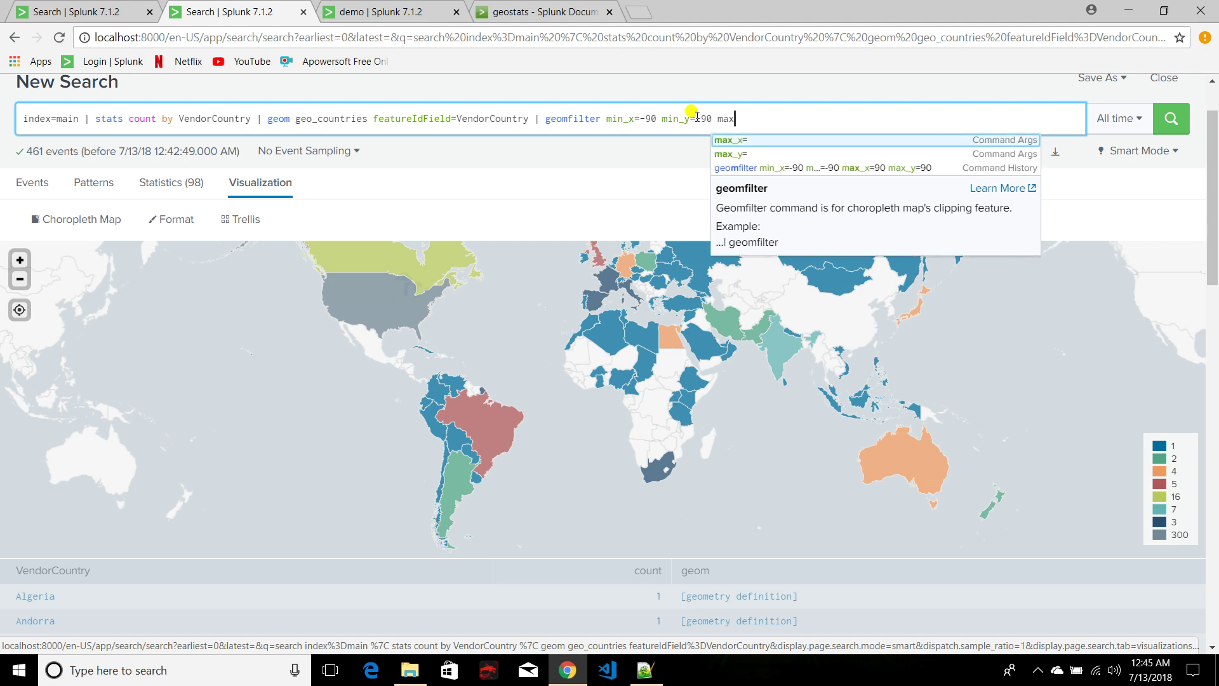
key("Return")
type("90")
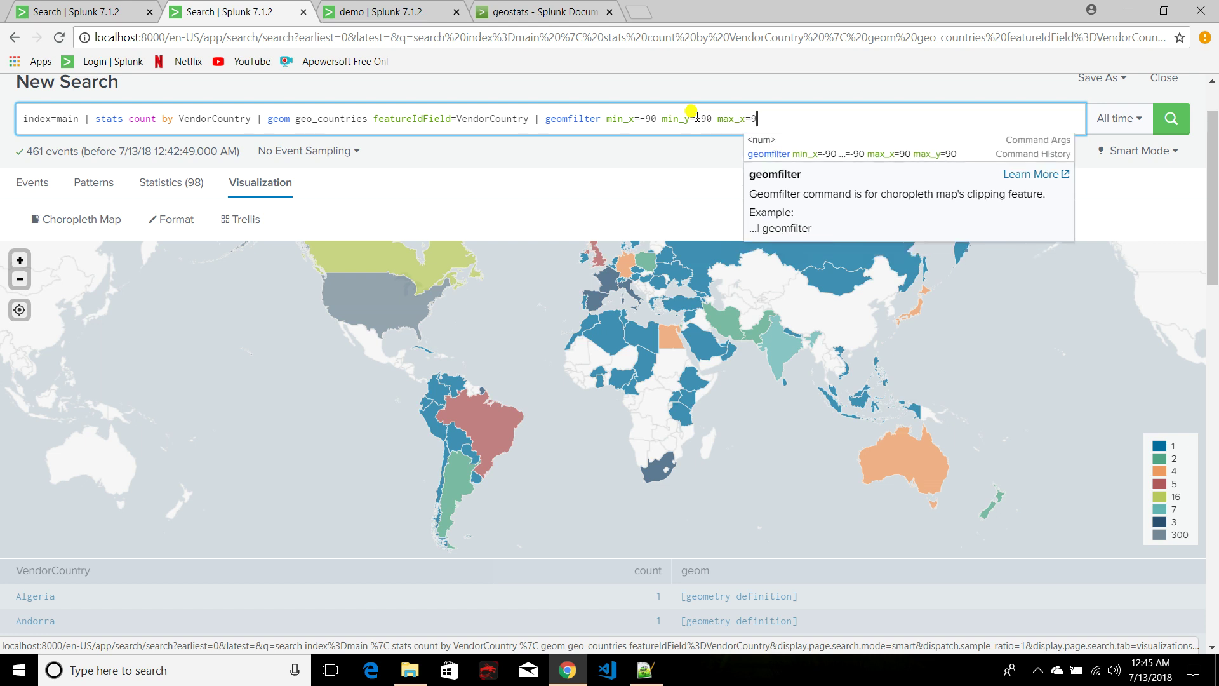
type(" max")
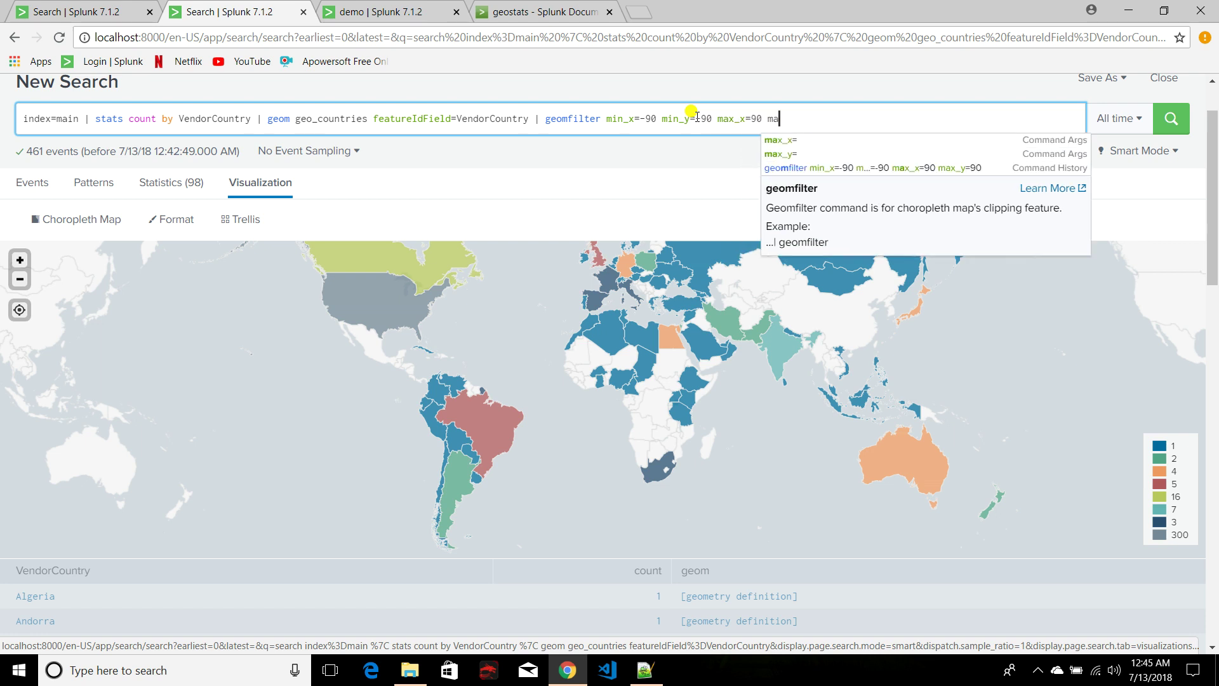
type("_y")
key("BackSpace")
key("Down")
key("Down")
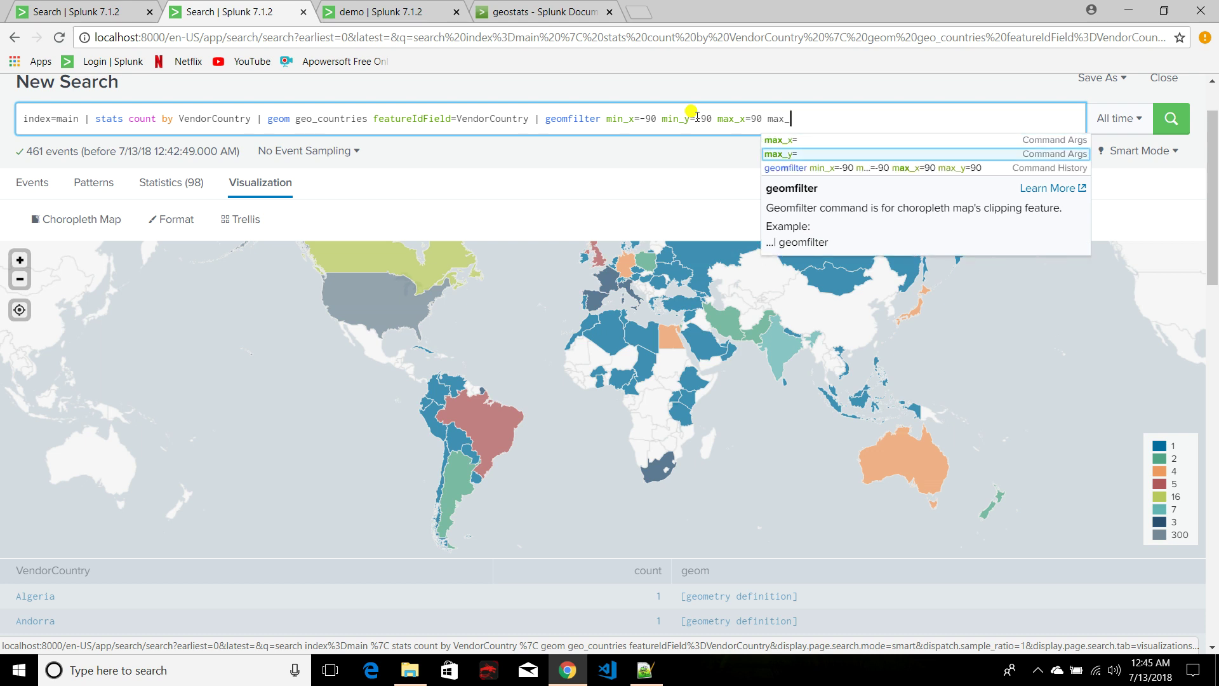
key("Return")
type("90")
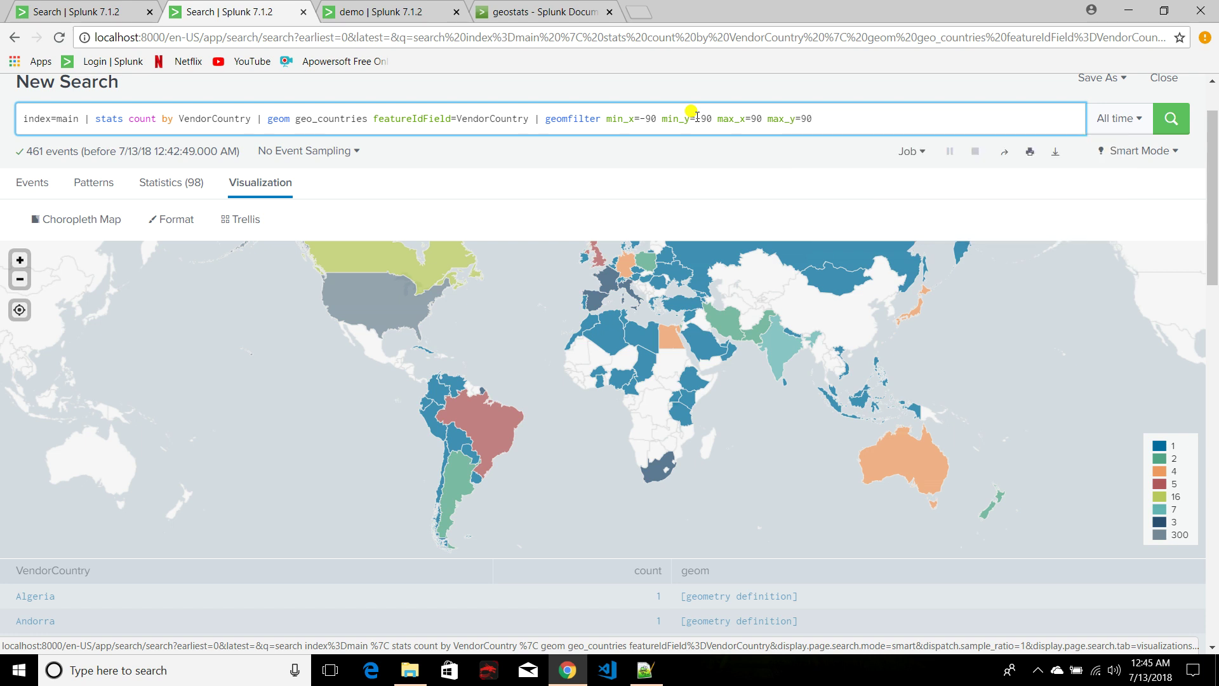
mouse_move(363, 304)
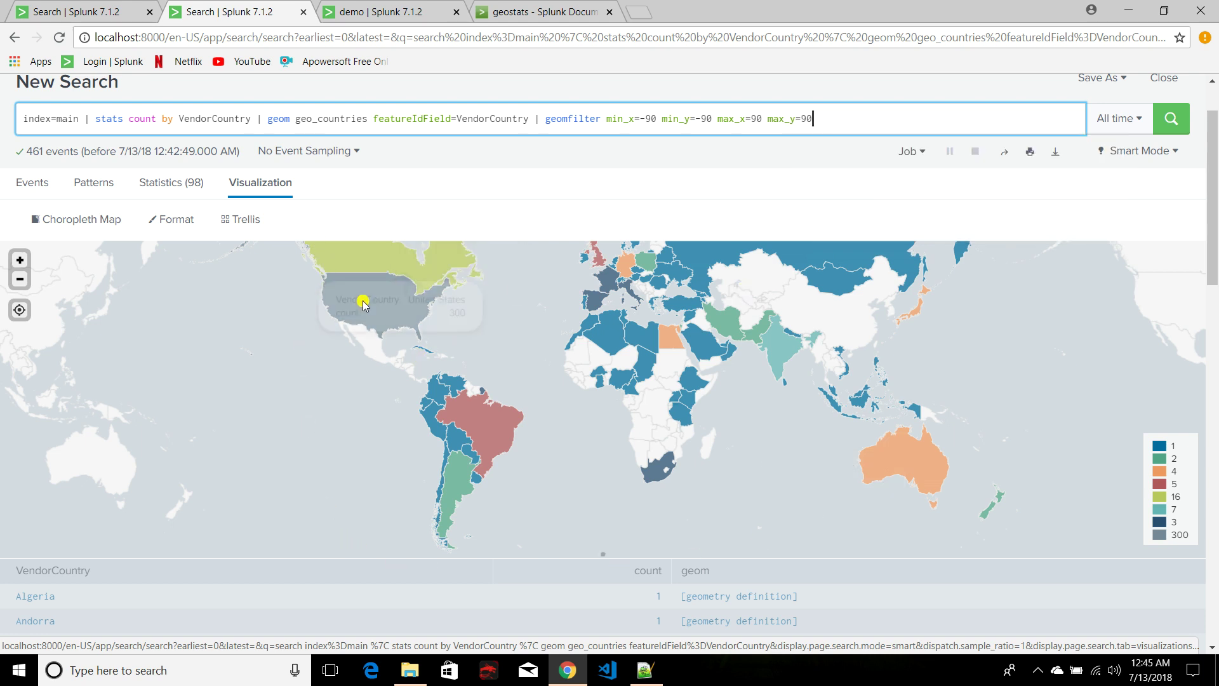
left_click(1172, 125)
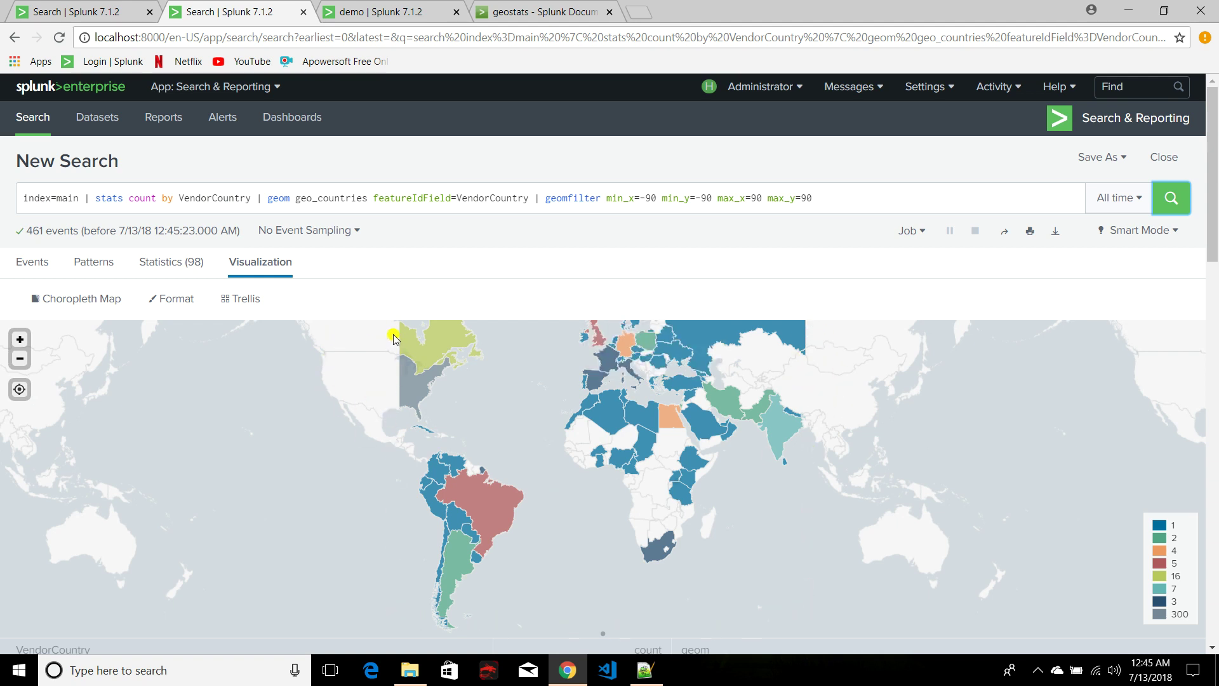
- Review the geomfilter command and its min and max arguments against the clipped choropleth map
left_click_drag(602, 198, 825, 199)
left_click(824, 198)
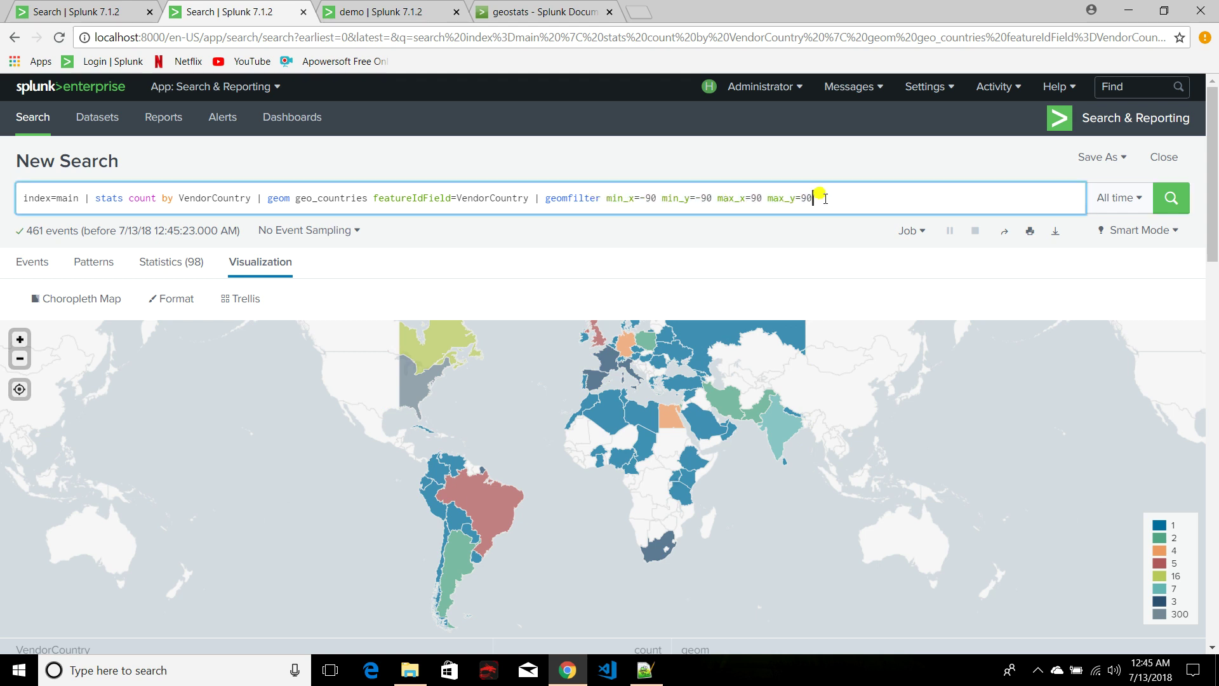
double_click(551, 198)
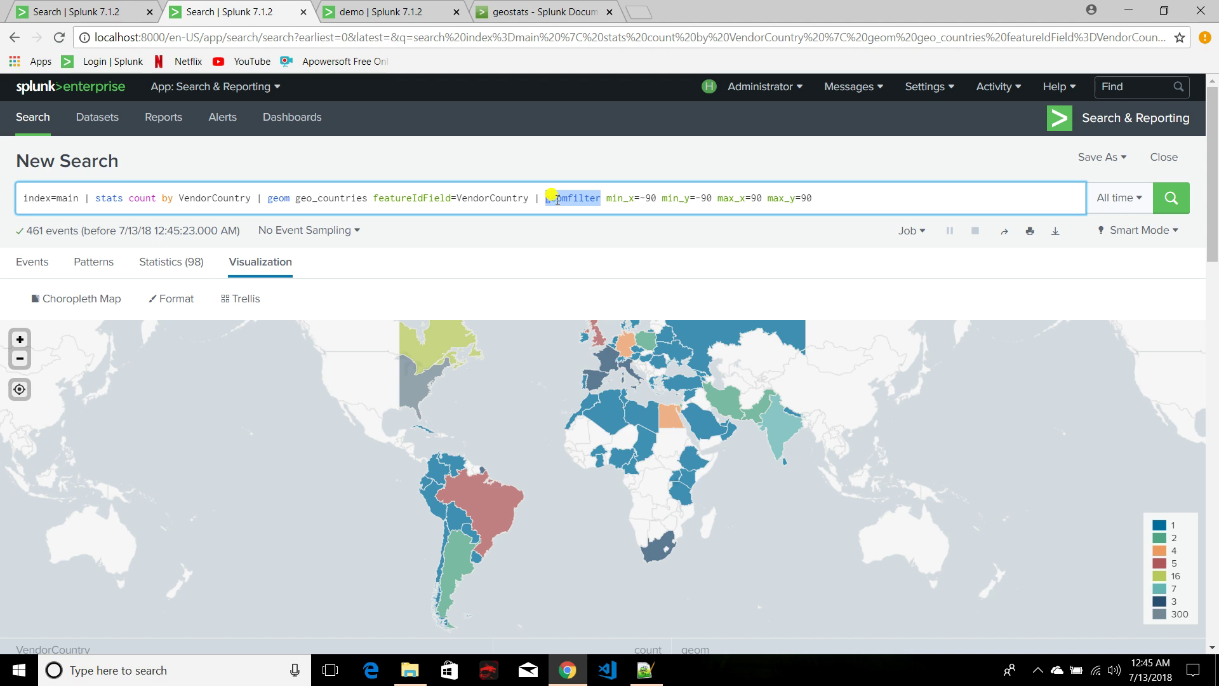
left_click_drag(623, 197, 813, 197)
left_click(813, 197)
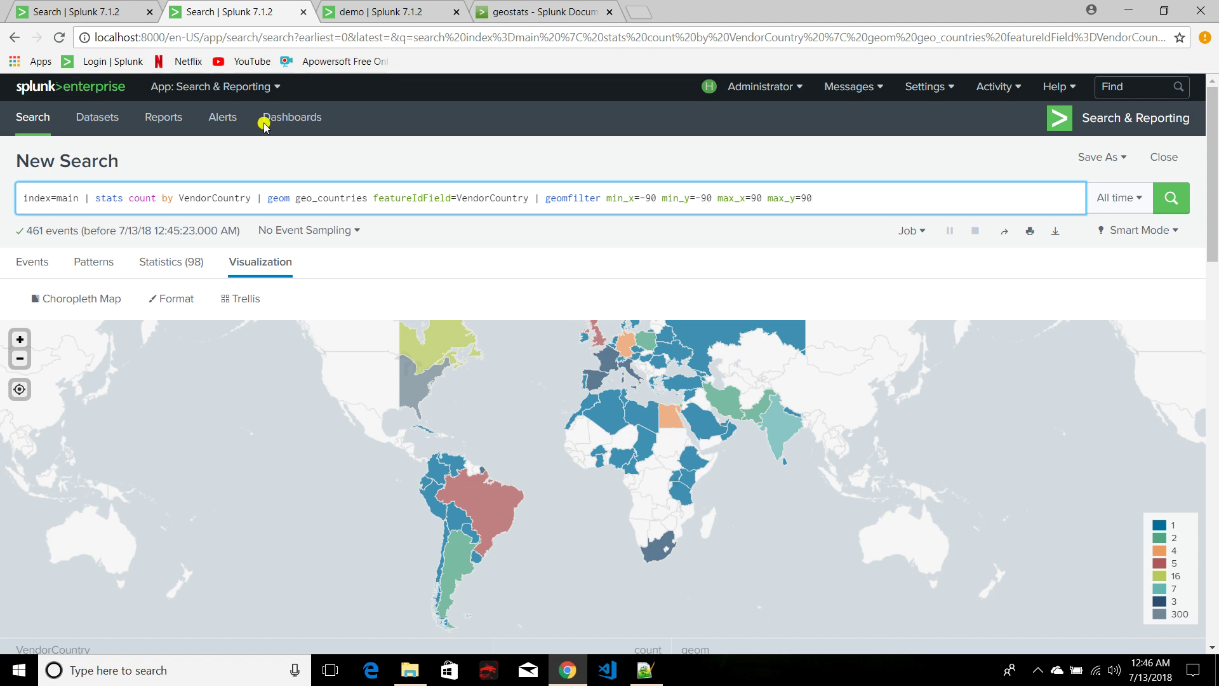
- Return to the India vendor table search and place the cursor at the end of its query
left_click(111, 12)
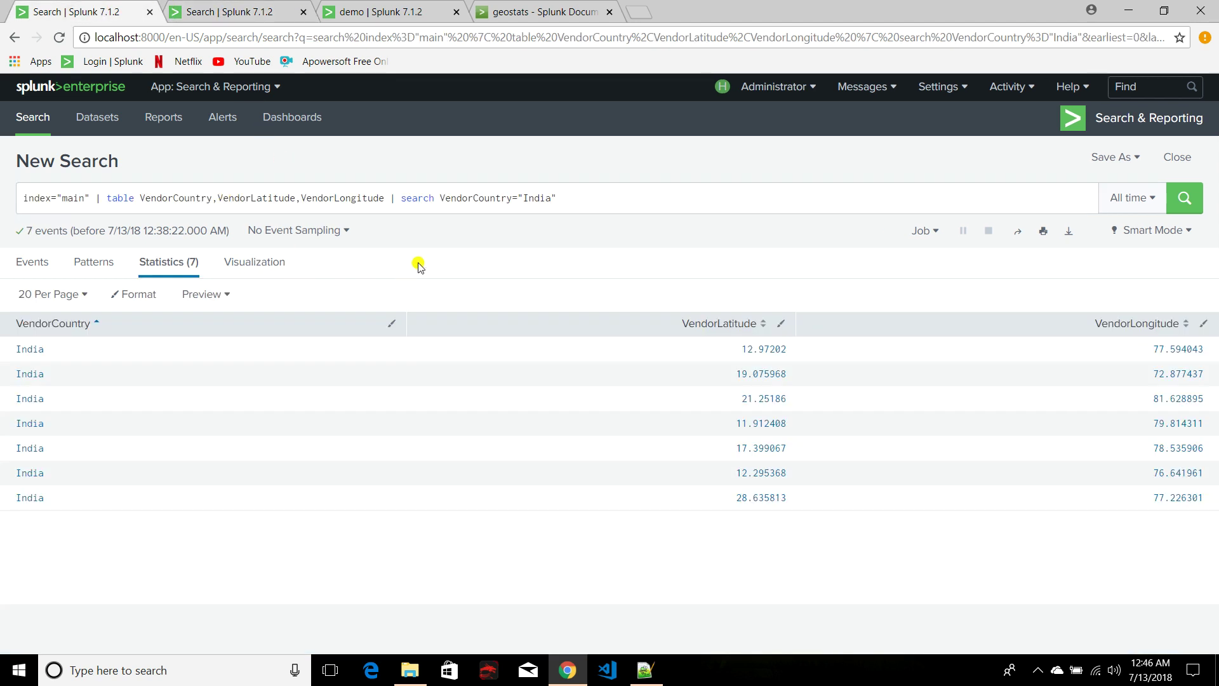
left_click(600, 192)
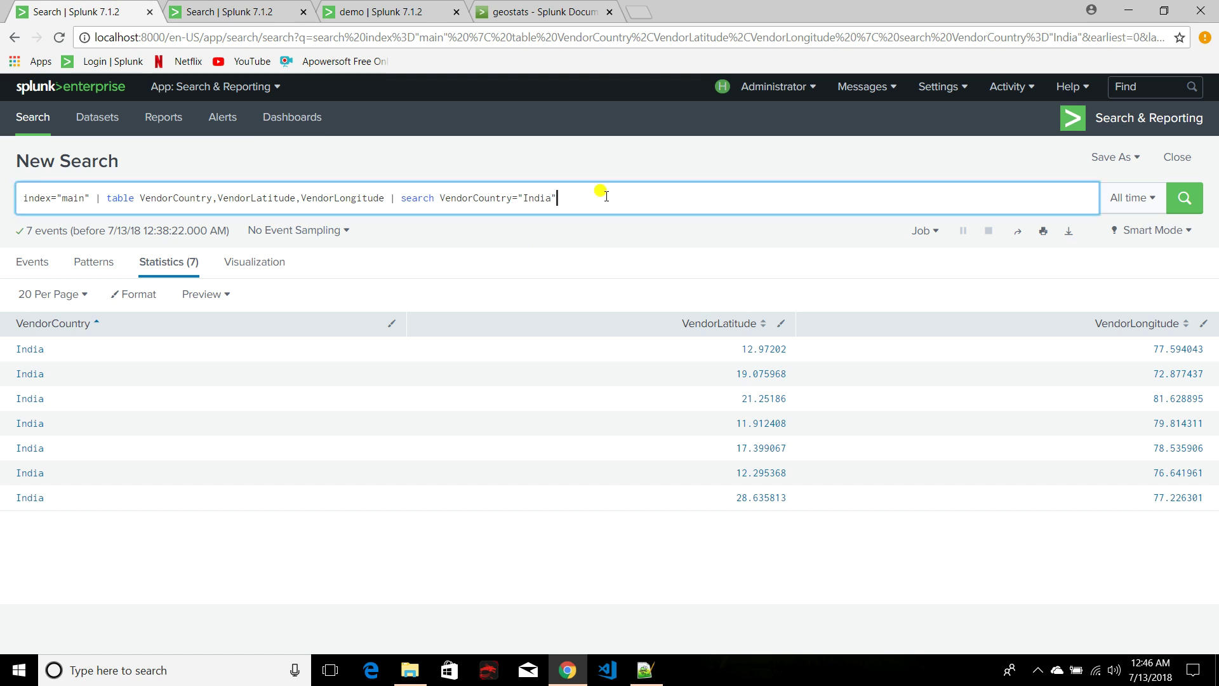